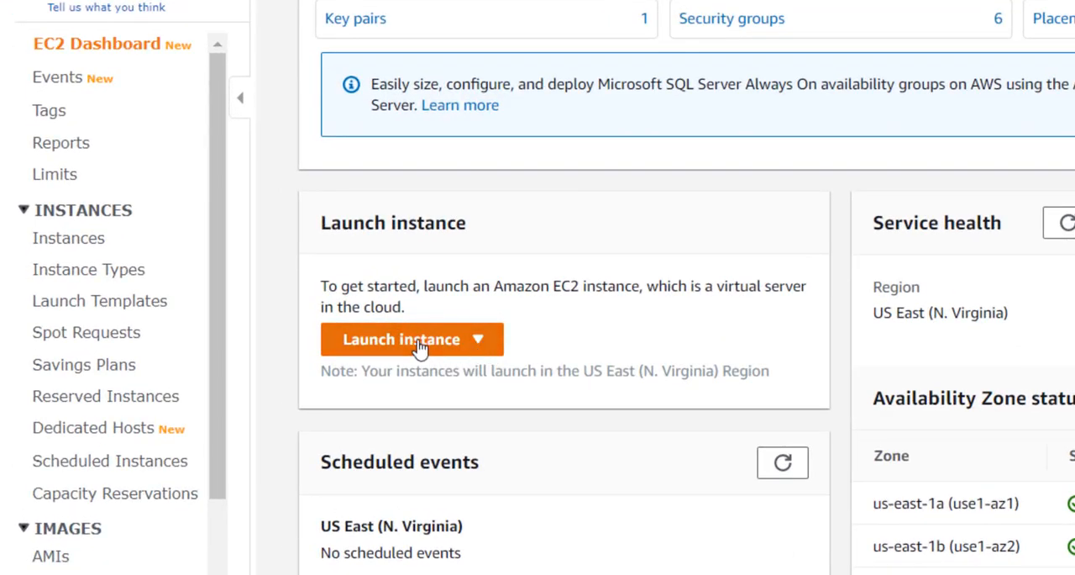
- Start the wizard for launching a new EC2 instance in the US East (N. Virginia) region
click(420, 346)
click(395, 367)
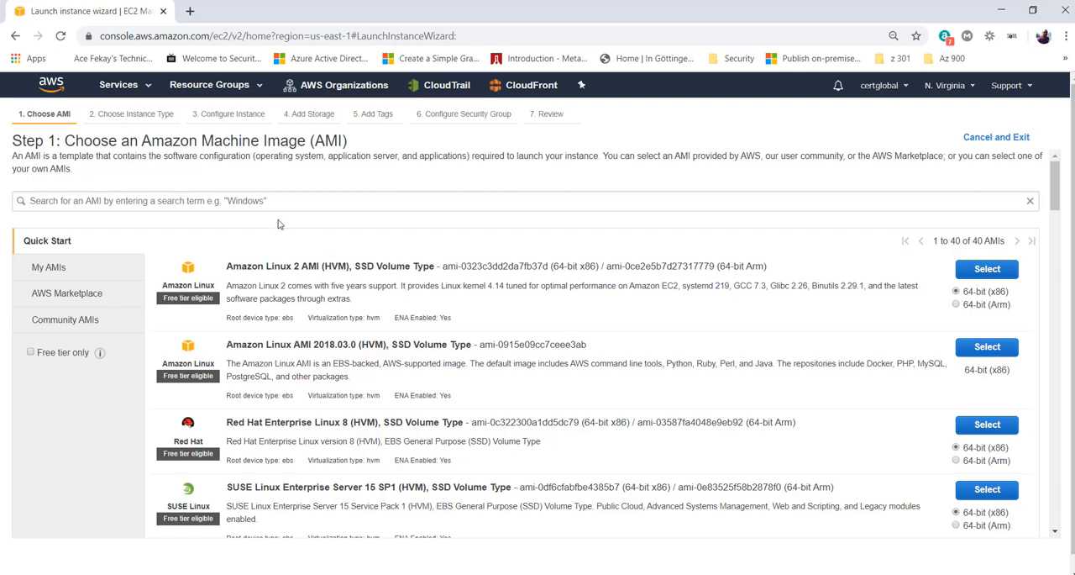
- Read the explanation of what an Amazon Machine Image is and what software configuration it contains
drag(139, 141, 303, 141)
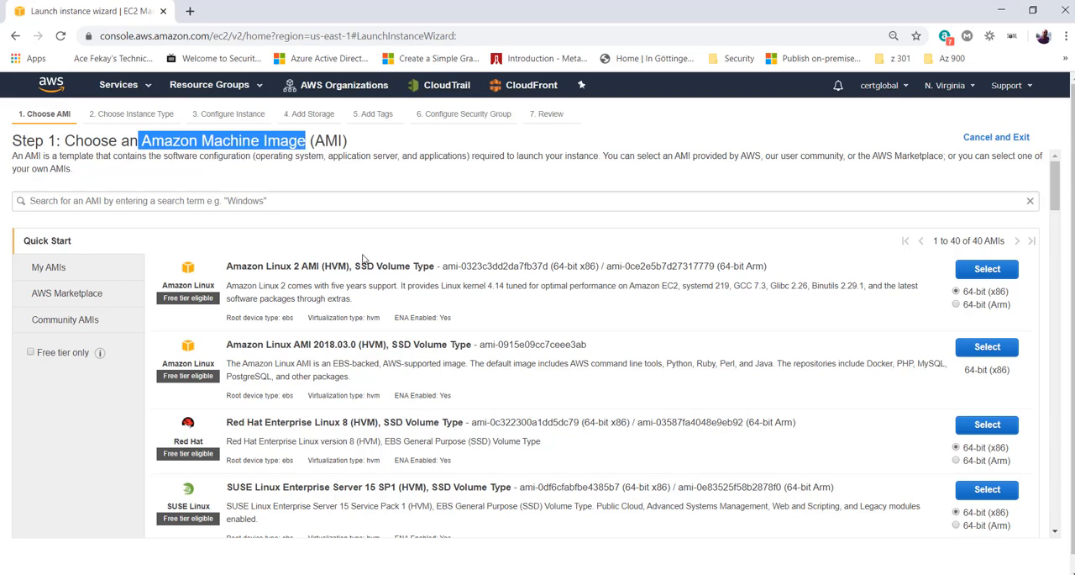
scroll(390, 322, down, 1)
scroll(391, 322, down, 3)
scroll(390, 321, up, 4)
double_click(301, 141)
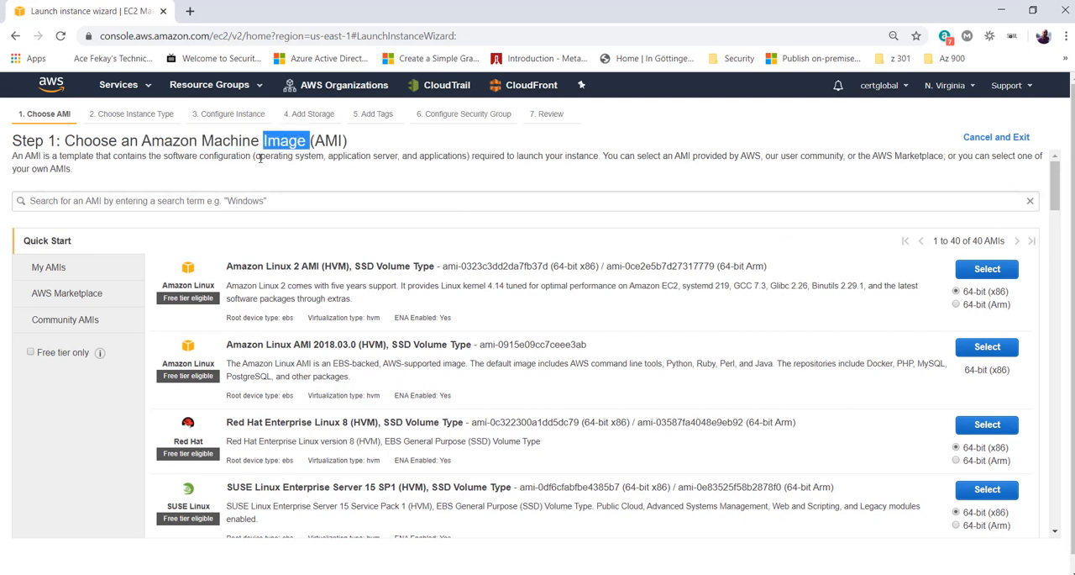
drag(255, 159, 470, 158)
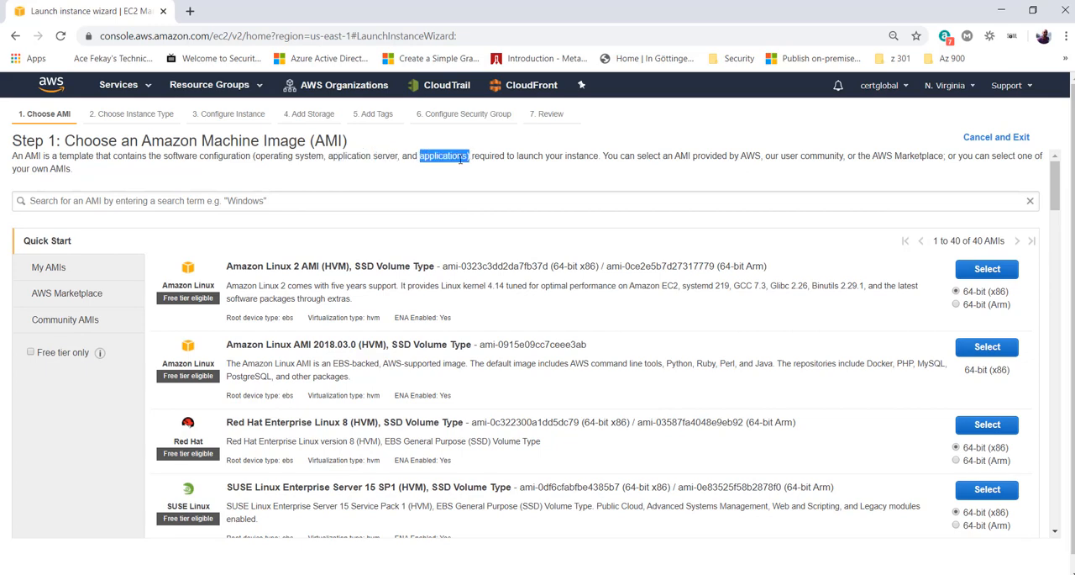
click(461, 160)
- Examine the Amazon Linux 2 AMI entry, including its volume type and bundled software packages
drag(227, 265, 385, 289)
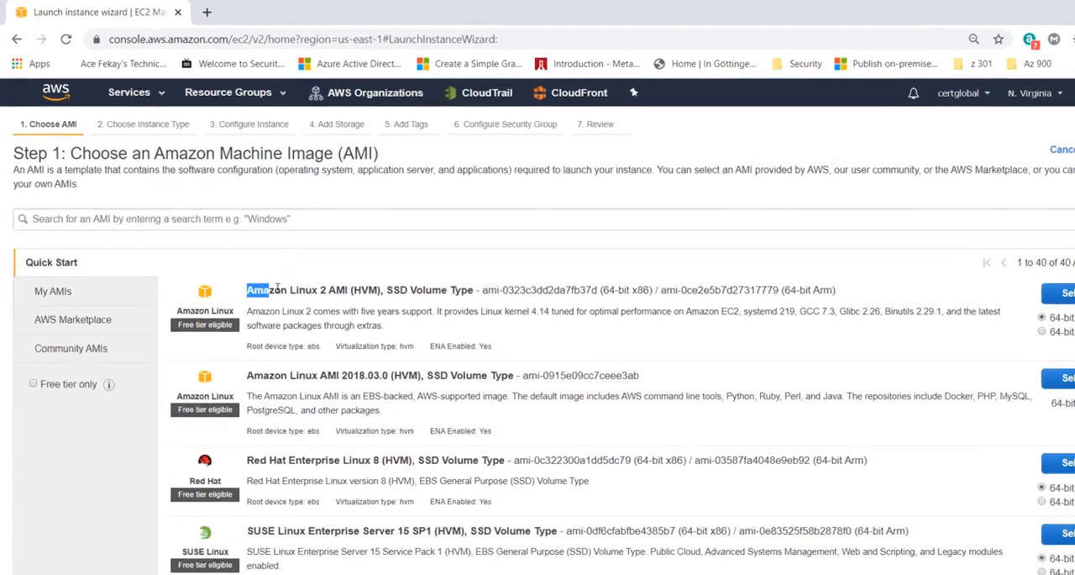
drag(254, 289, 485, 304)
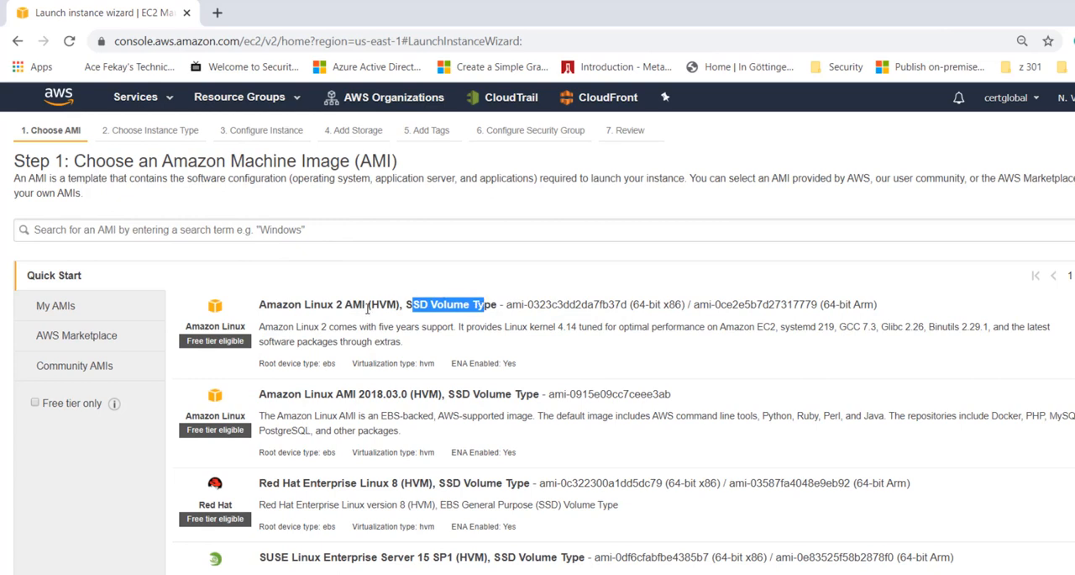
drag(259, 328, 321, 328)
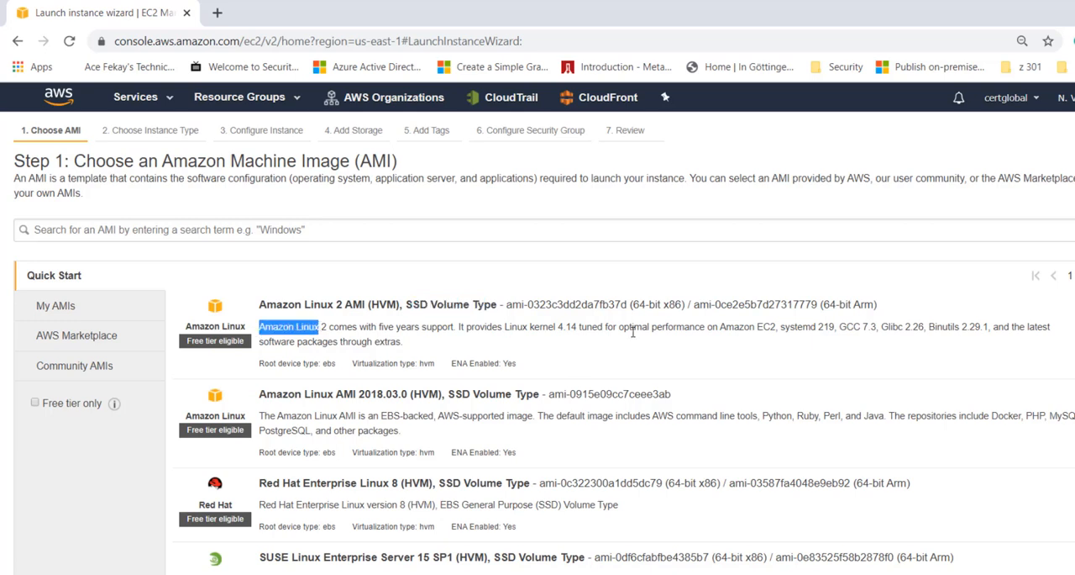
drag(842, 327, 990, 327)
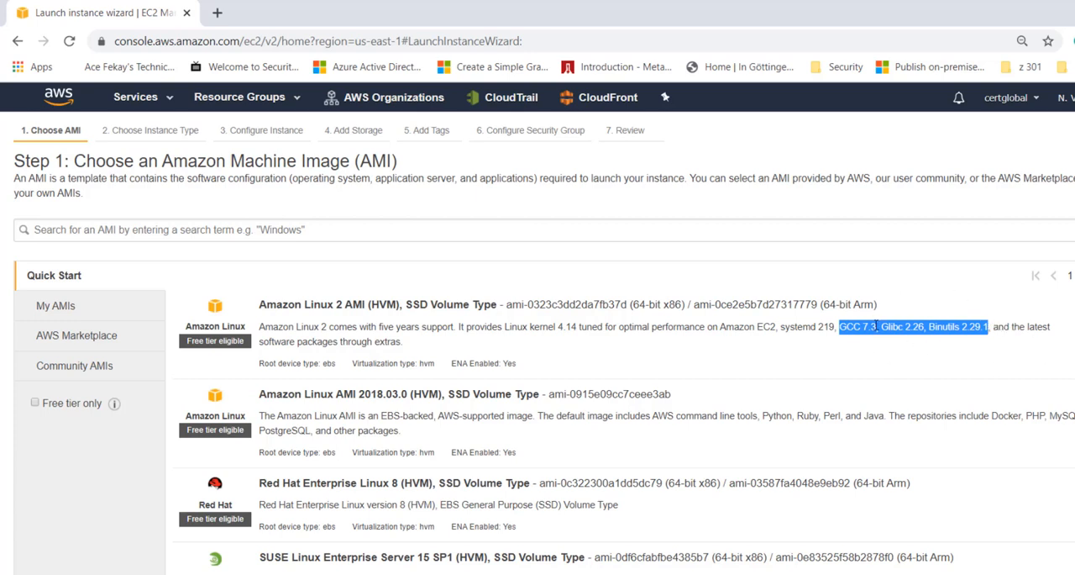
- Review the languages and packages included in Amazon Linux AMI 2018.03.0, and browse the other Quick Start images
click(262, 394)
drag(262, 394, 376, 389)
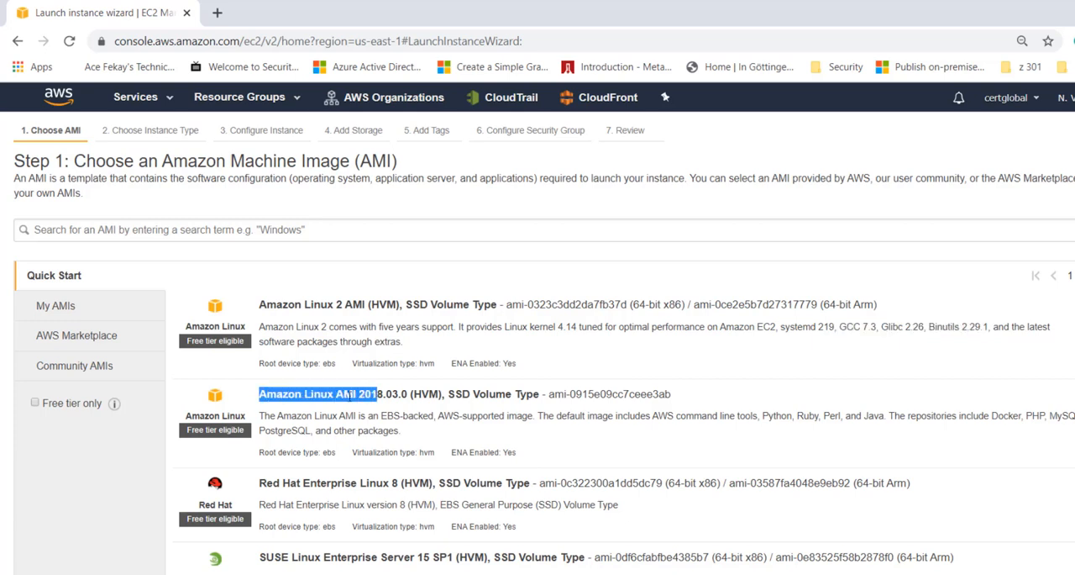
drag(276, 416, 337, 415)
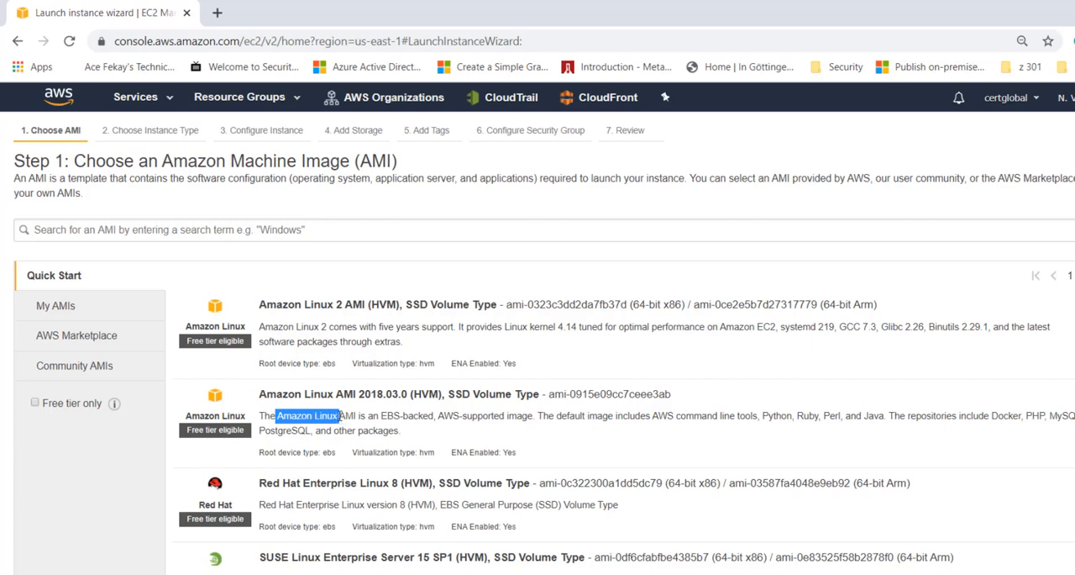
drag(762, 417, 892, 420)
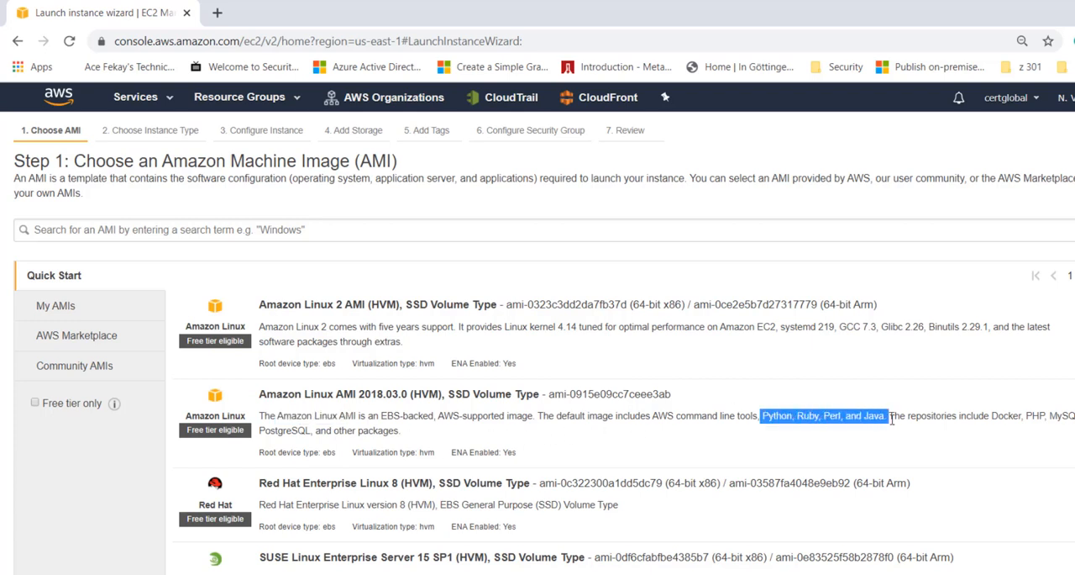
drag(986, 420, 998, 420)
double_click(1036, 418)
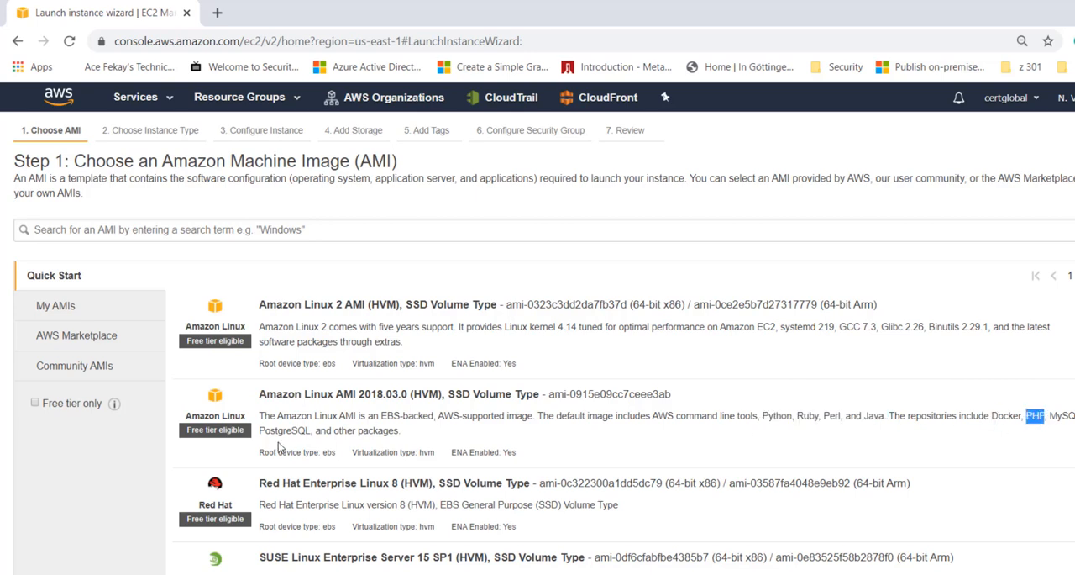
drag(261, 429, 333, 429)
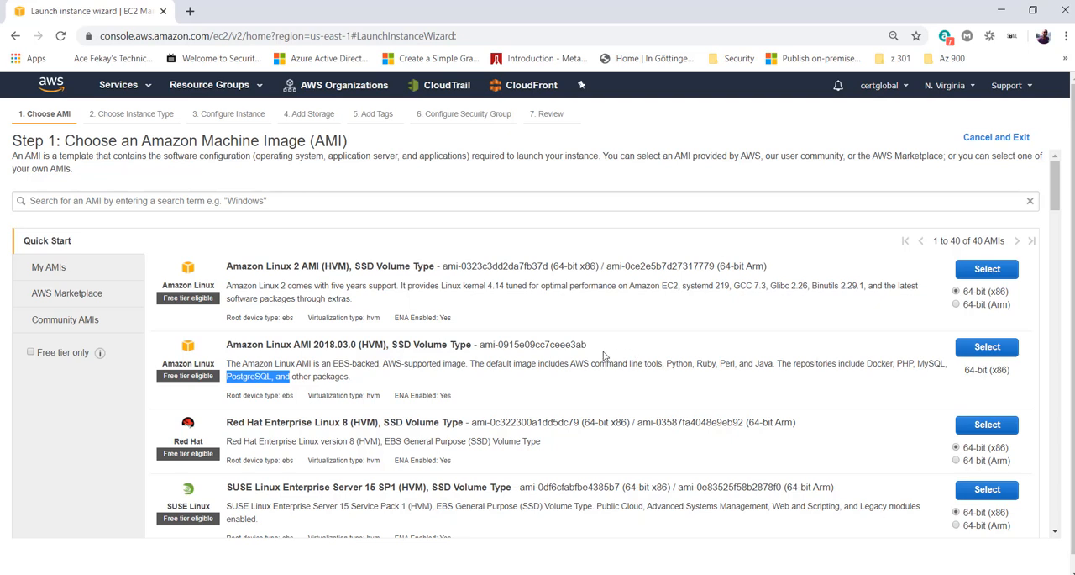
drag(667, 363, 710, 381)
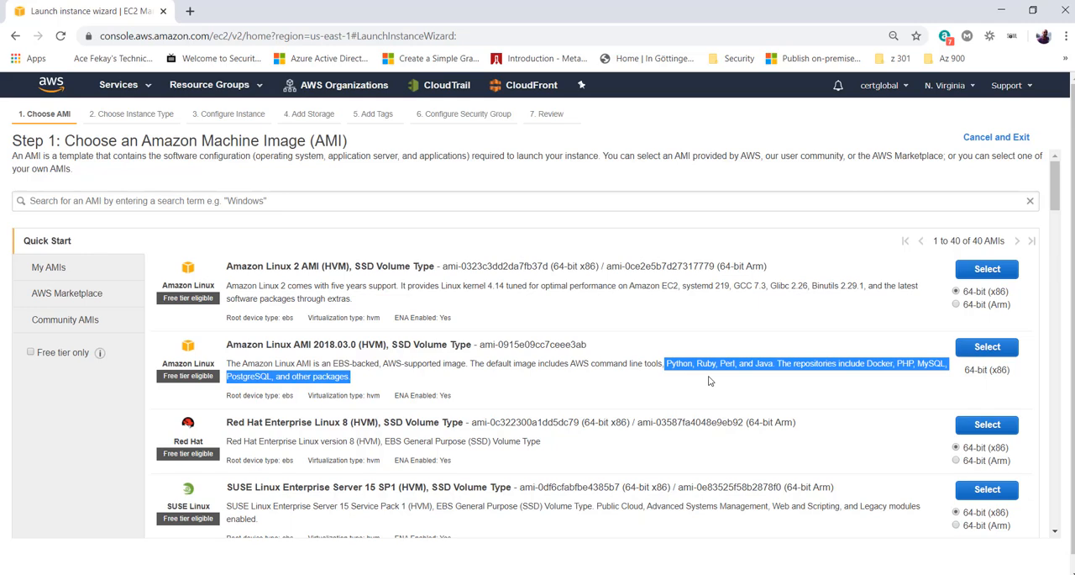
scroll(708, 381, down, 4)
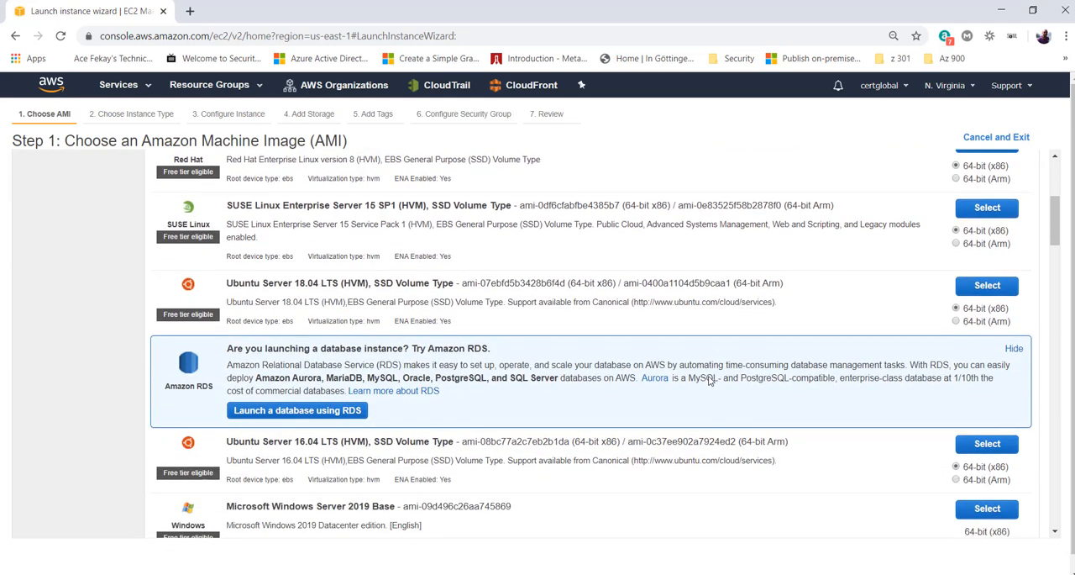
scroll(708, 381, up, 1)
scroll(403, 402, down, 4)
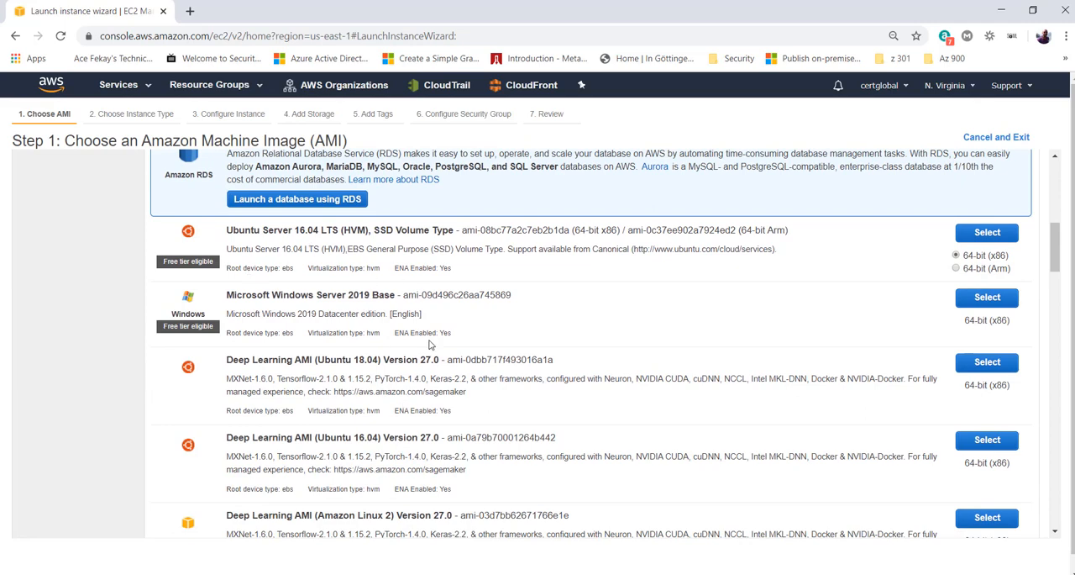
scroll(430, 343, up, 6)
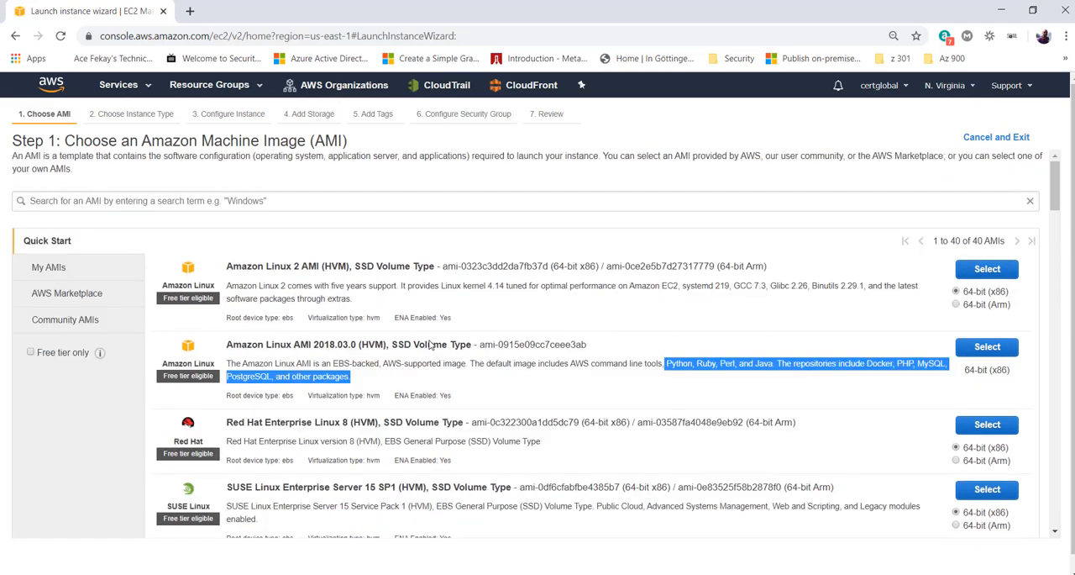
- Compare the AMI IDs of the two Amazon Linux images and look over the list of available AWS regions
drag(443, 266, 481, 266)
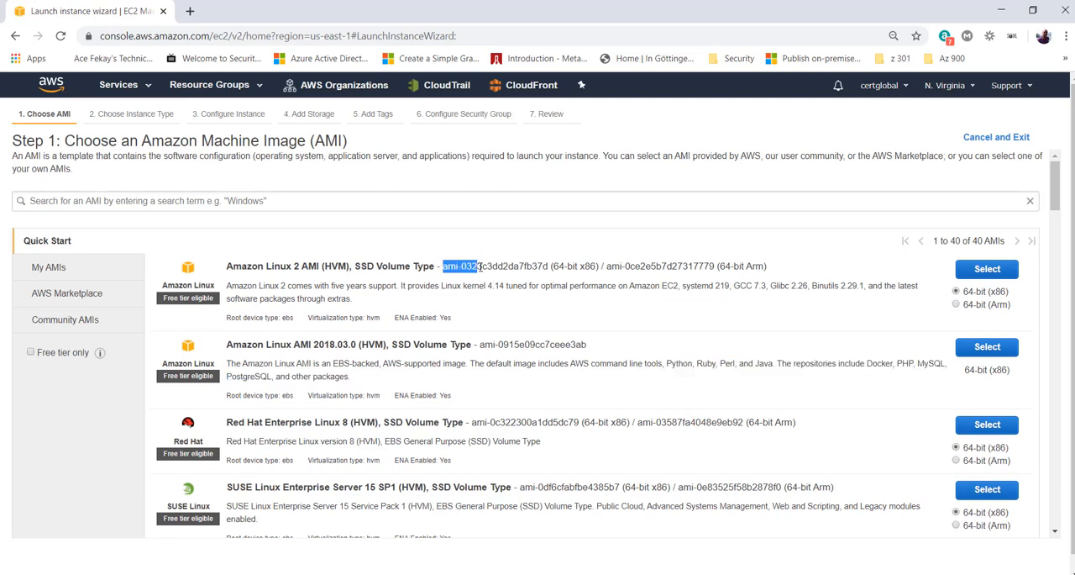
click(462, 268)
drag(460, 267, 550, 267)
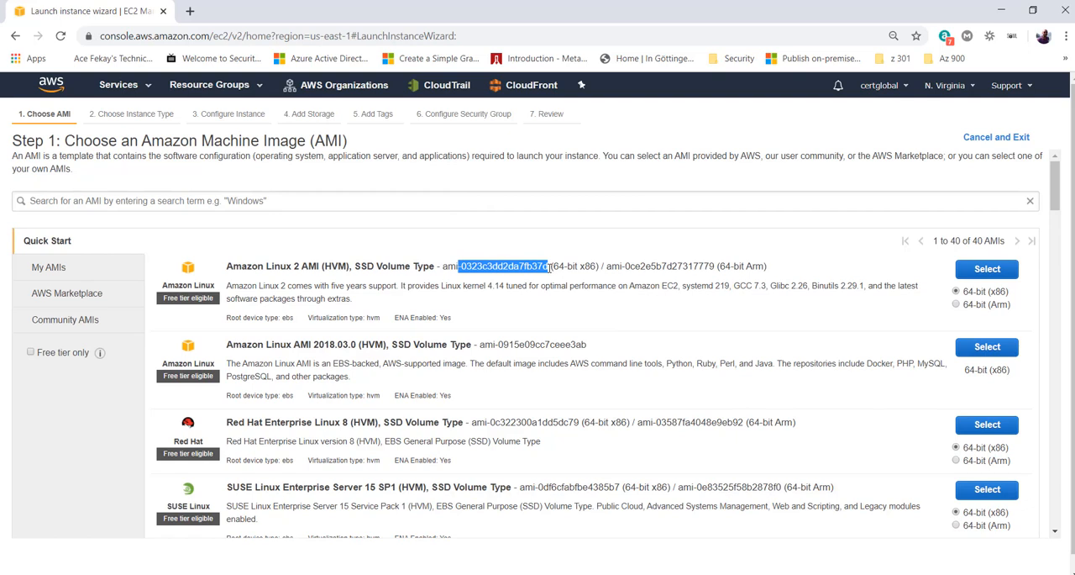
click(705, 346)
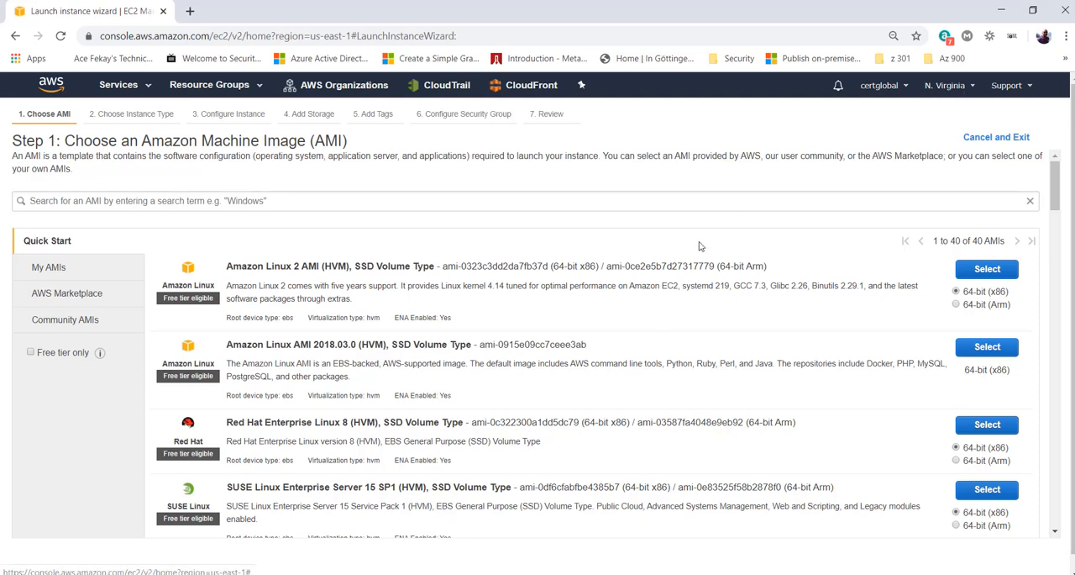
drag(218, 350, 310, 345)
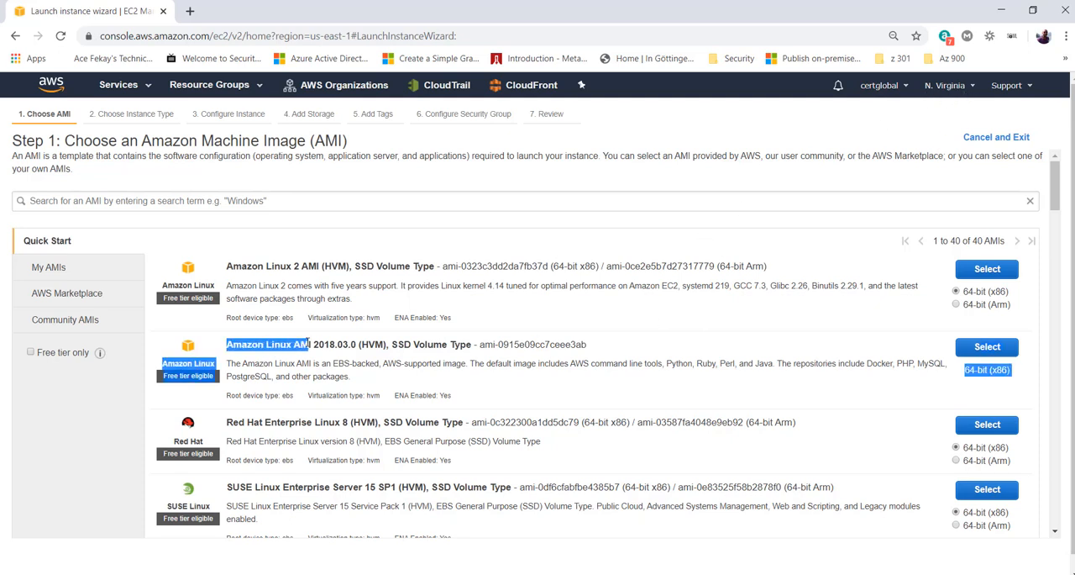
drag(479, 347, 585, 350)
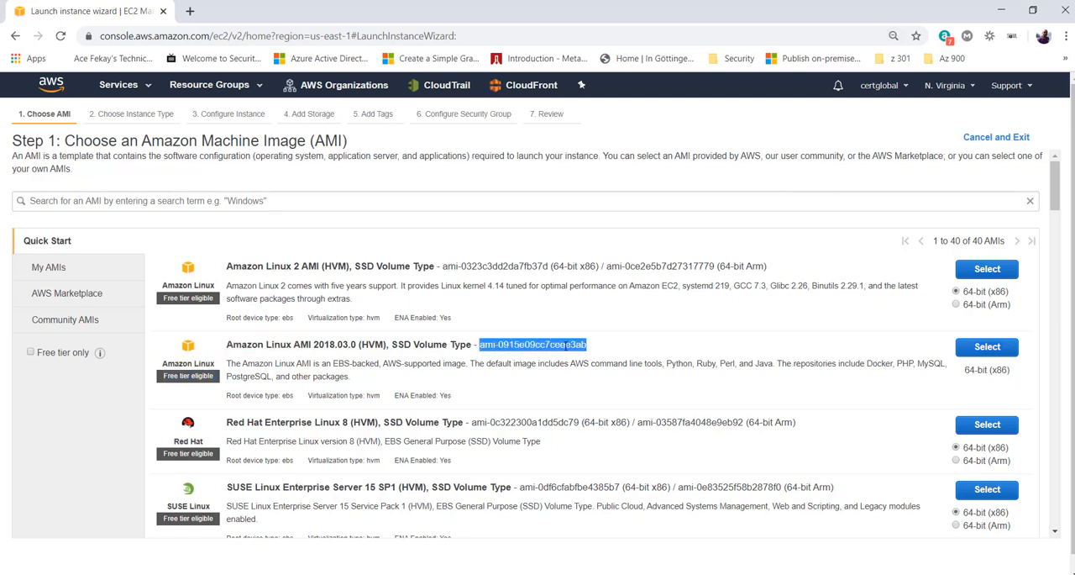
click(965, 87)
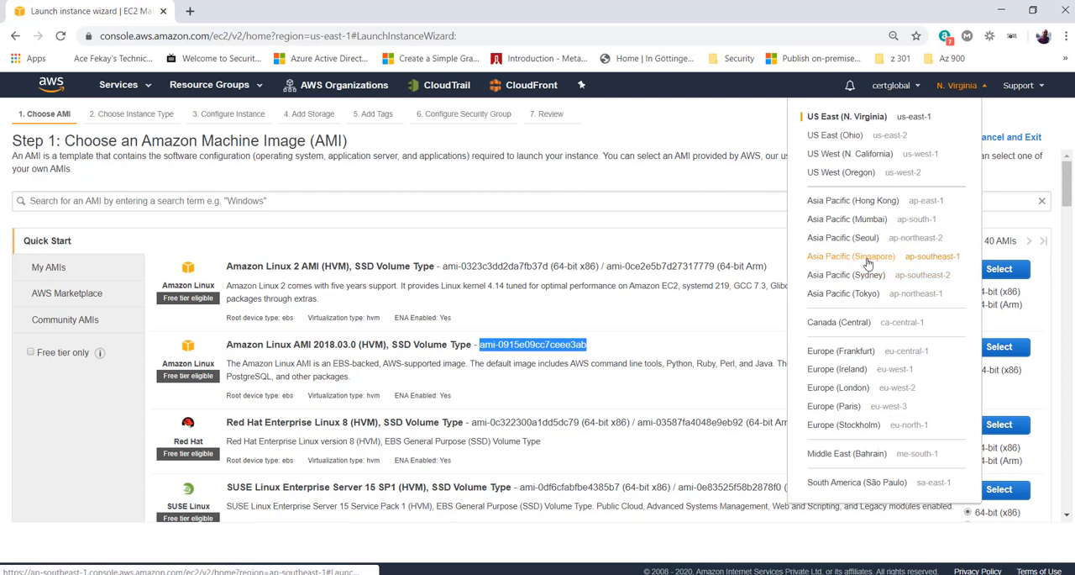
click(614, 363)
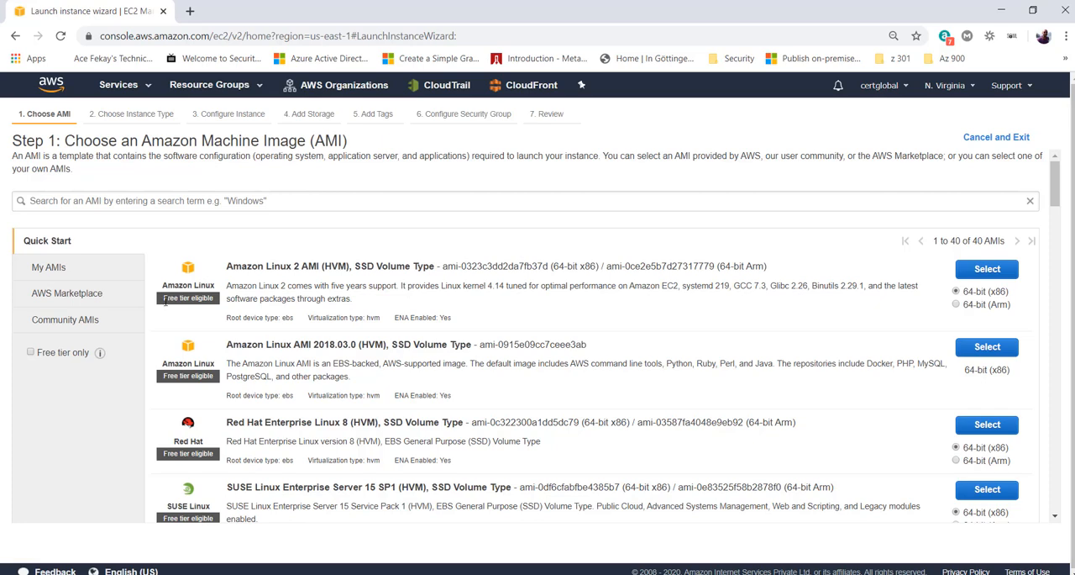
- Check which Quick Start images are free tier eligible, and try out the free-tier-only filter
drag(176, 298, 220, 304)
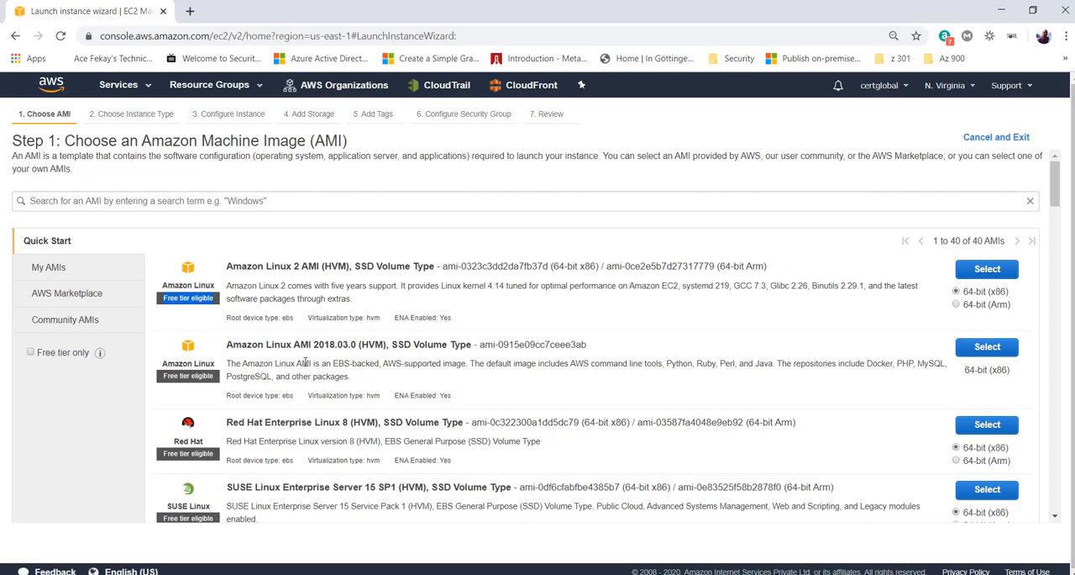
scroll(305, 360, down, 8)
scroll(305, 360, down, 1)
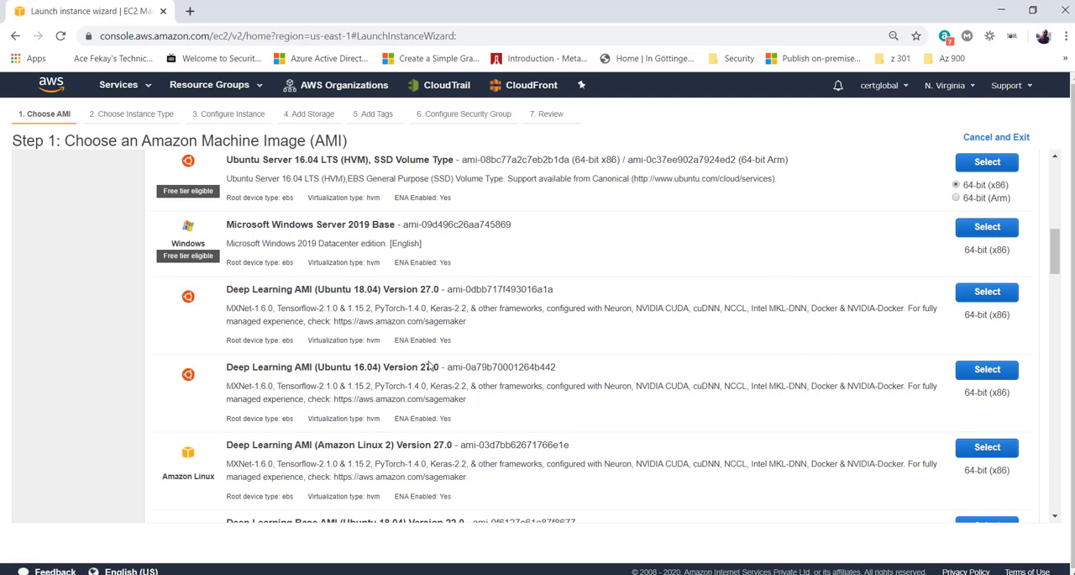
scroll(430, 366, up, 2)
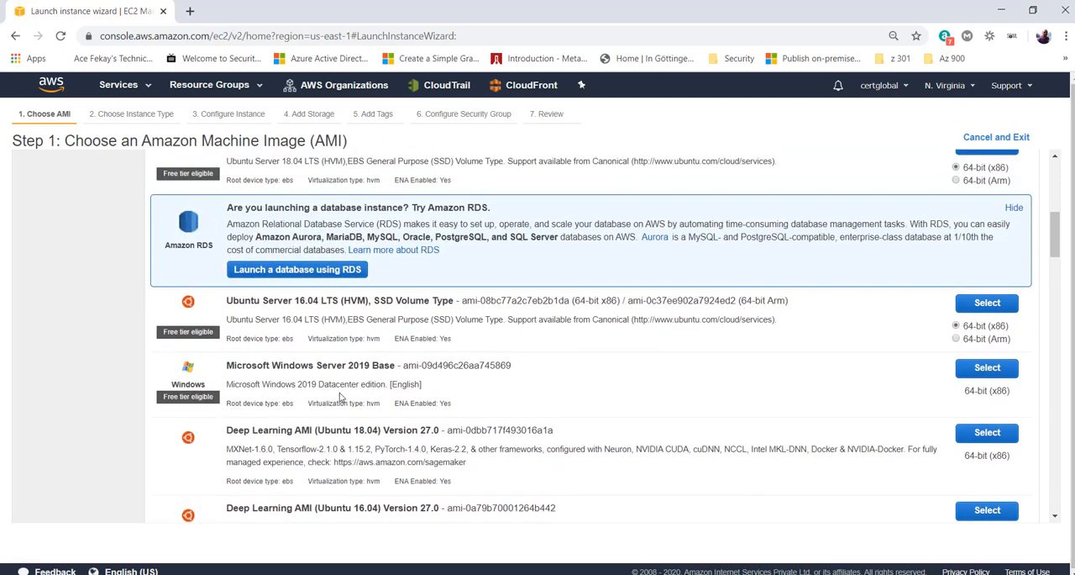
scroll(341, 397, up, 1)
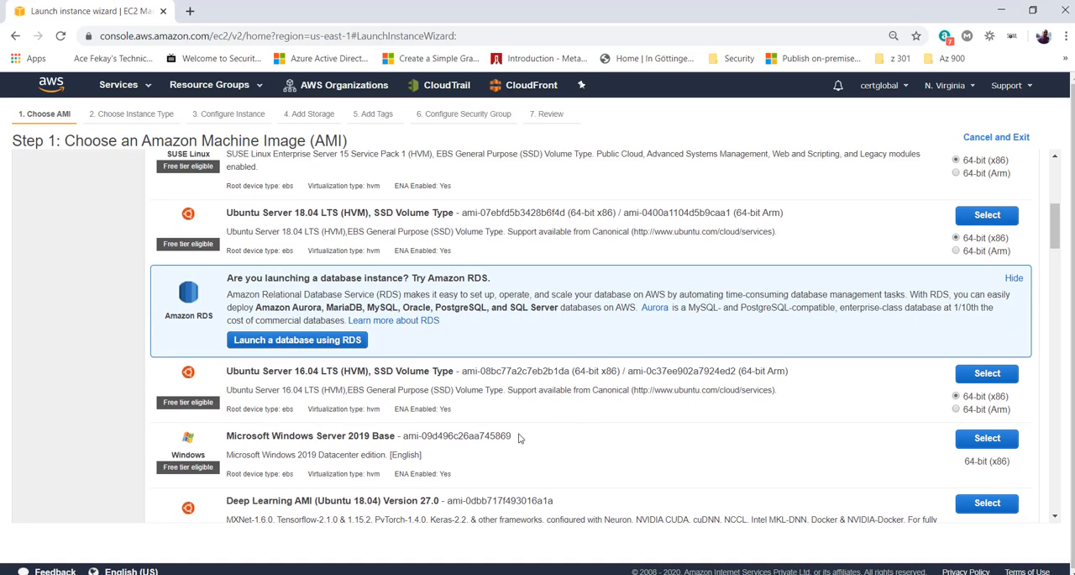
scroll(518, 437, up, 5)
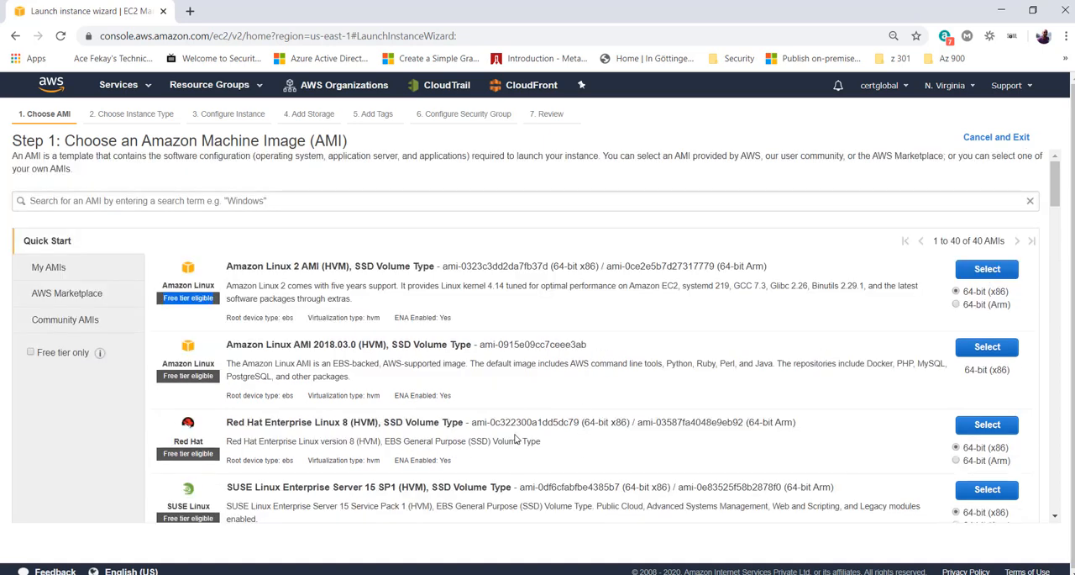
click(50, 356)
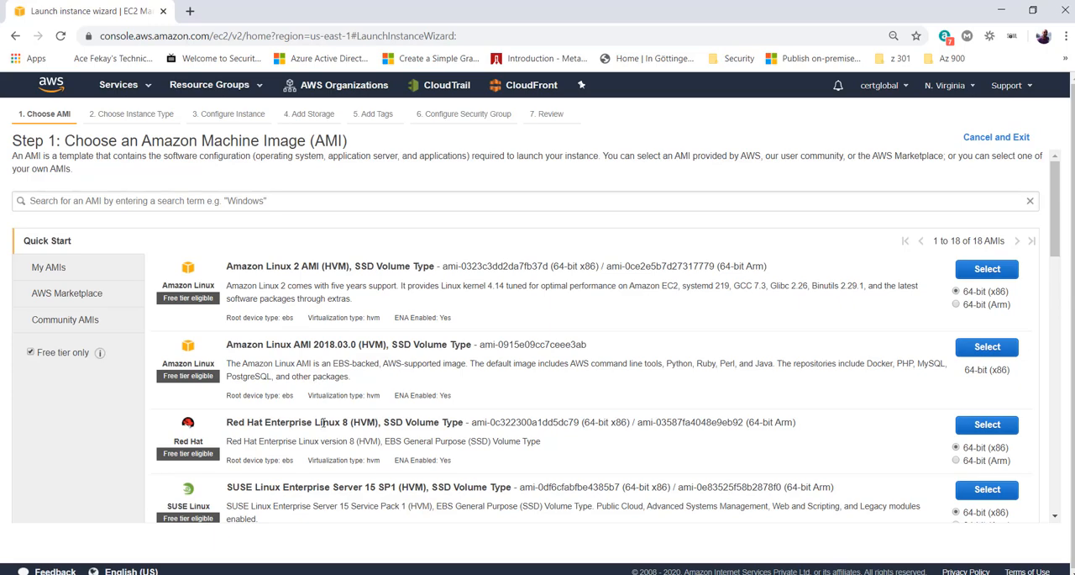
scroll(324, 422, down, 3)
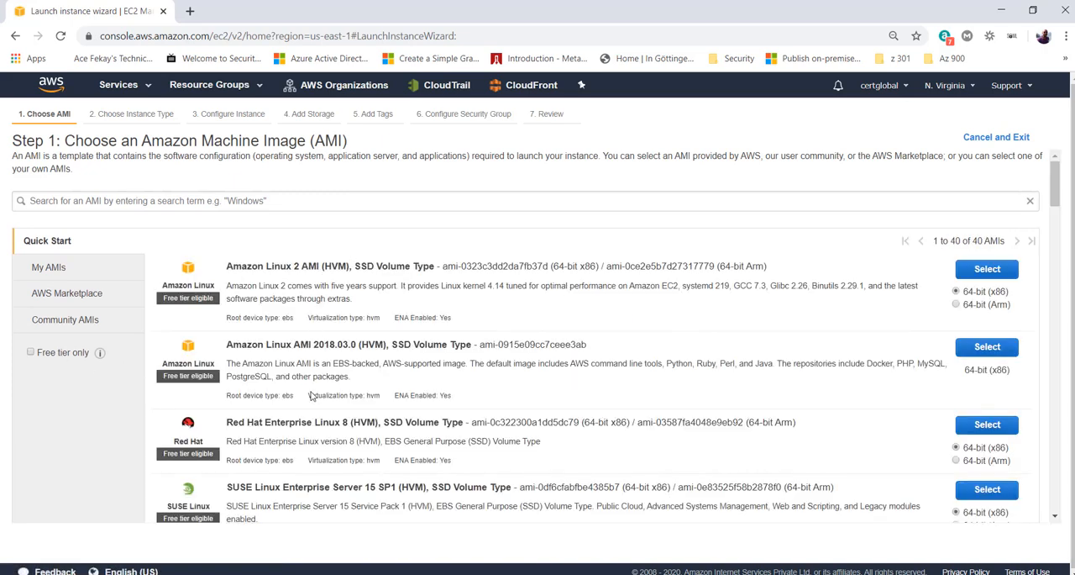
- Browse the AWS Marketplace software and categories, and look through the CRM products under Business Applications
click(60, 303)
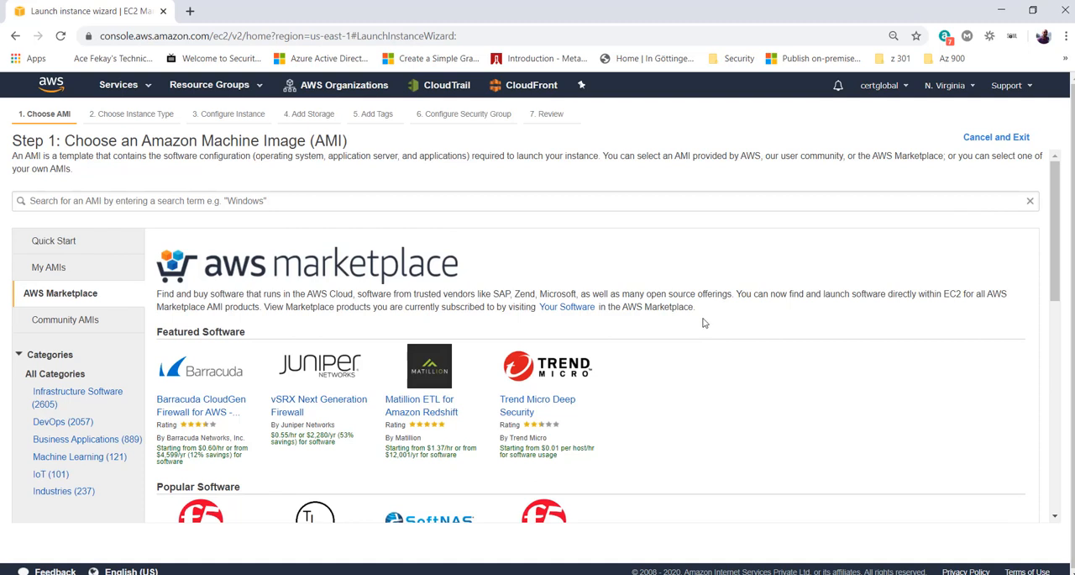
scroll(700, 337, down, 1)
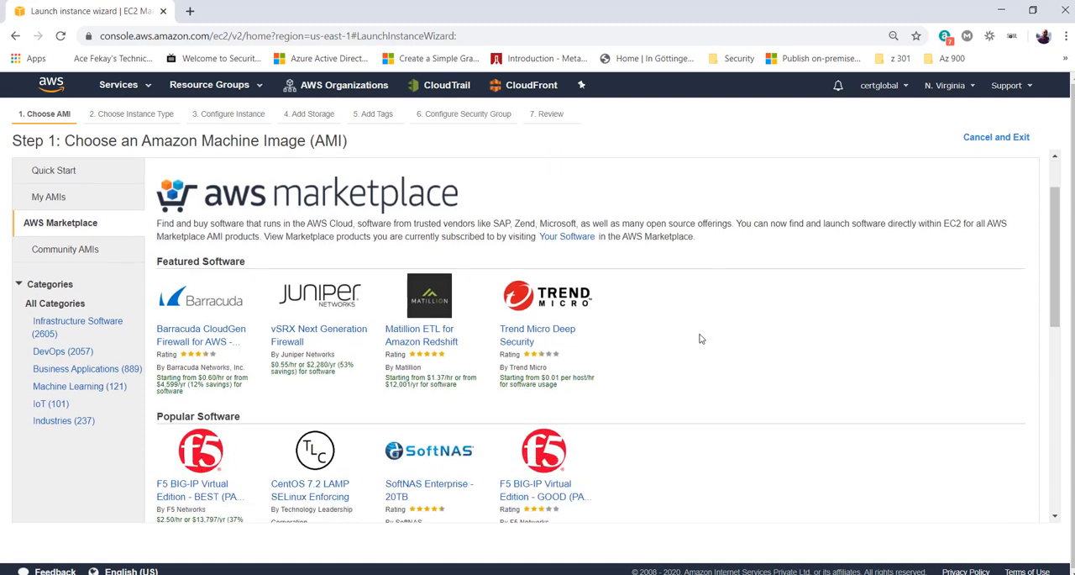
scroll(700, 338, down, 1)
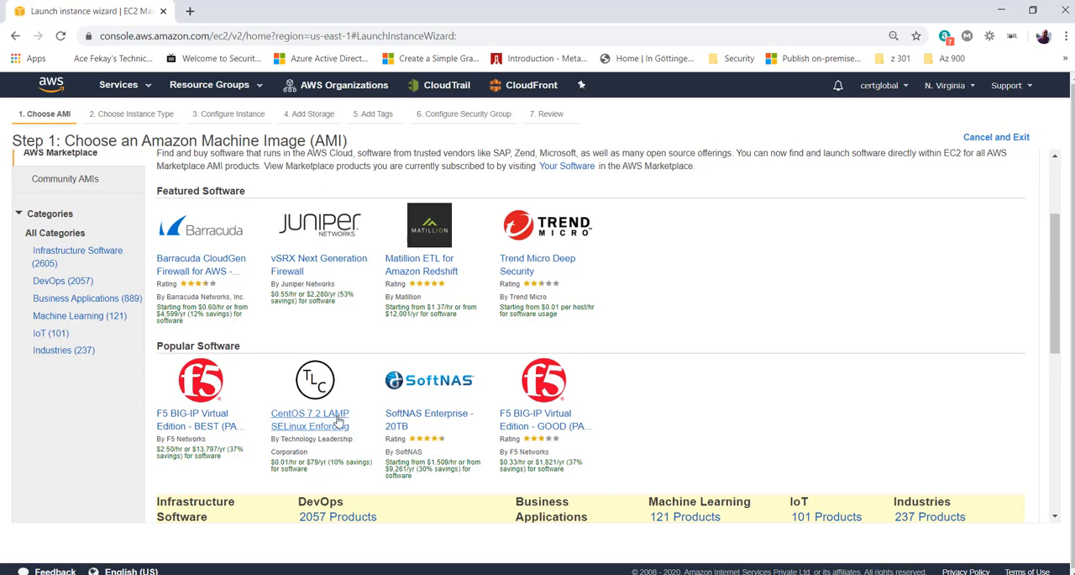
scroll(330, 446, down, 3)
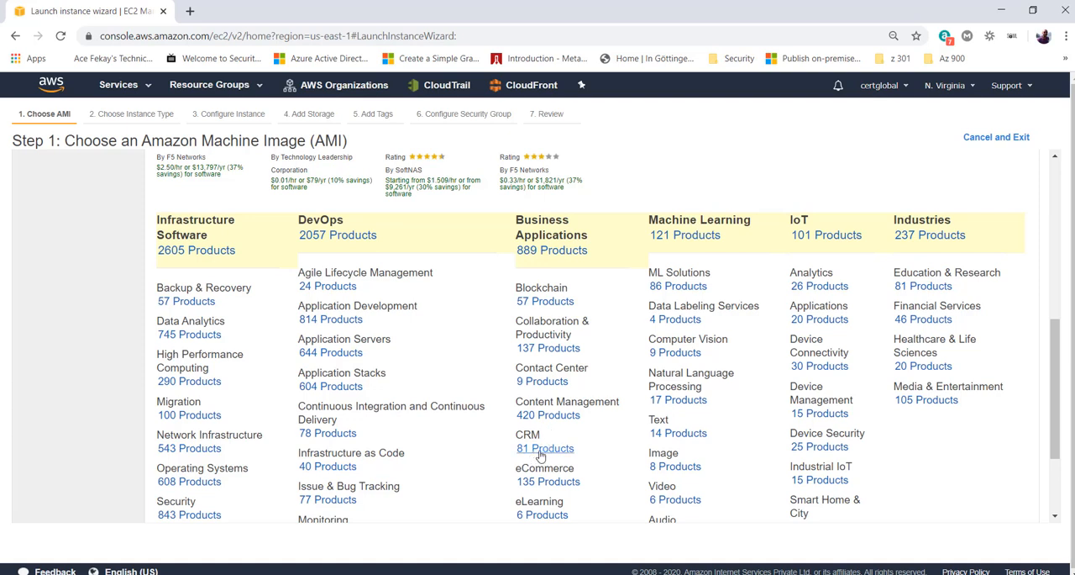
click(568, 452)
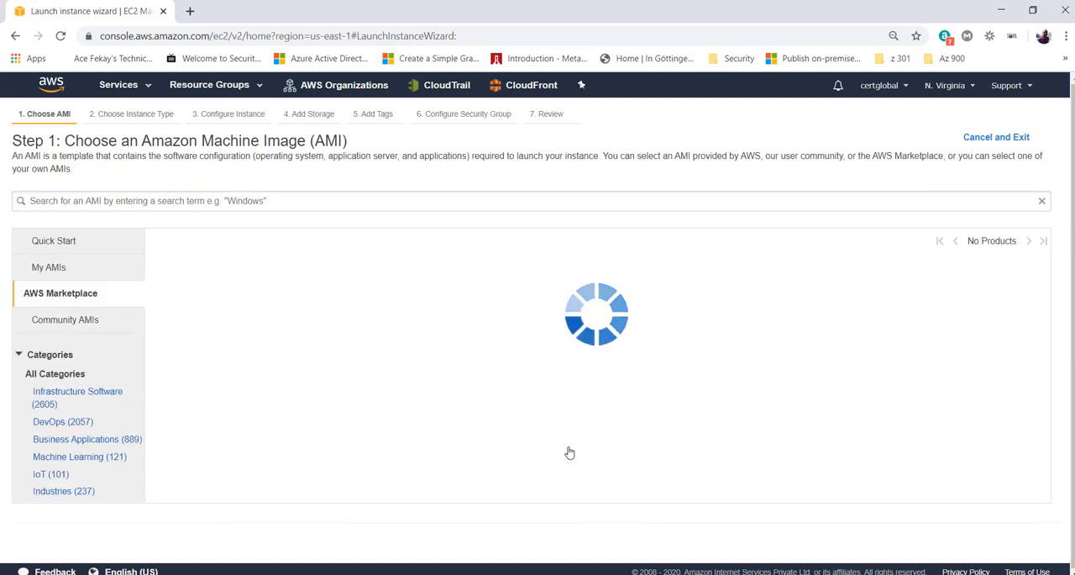
scroll(446, 341, down, 3)
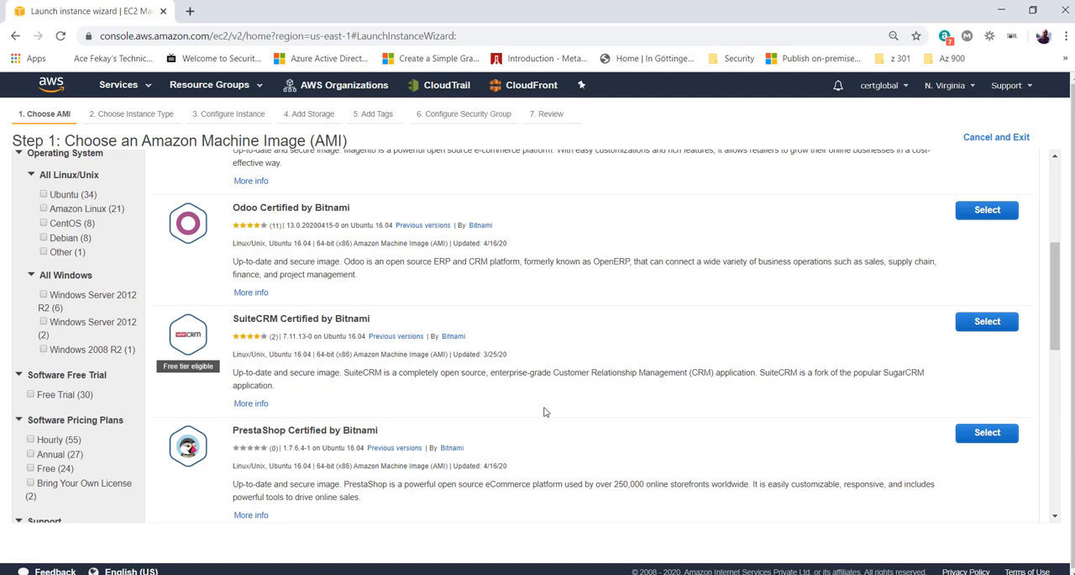
- Filter the Marketplace CRM products to those with a software free trial and annual pricing
click(33, 400)
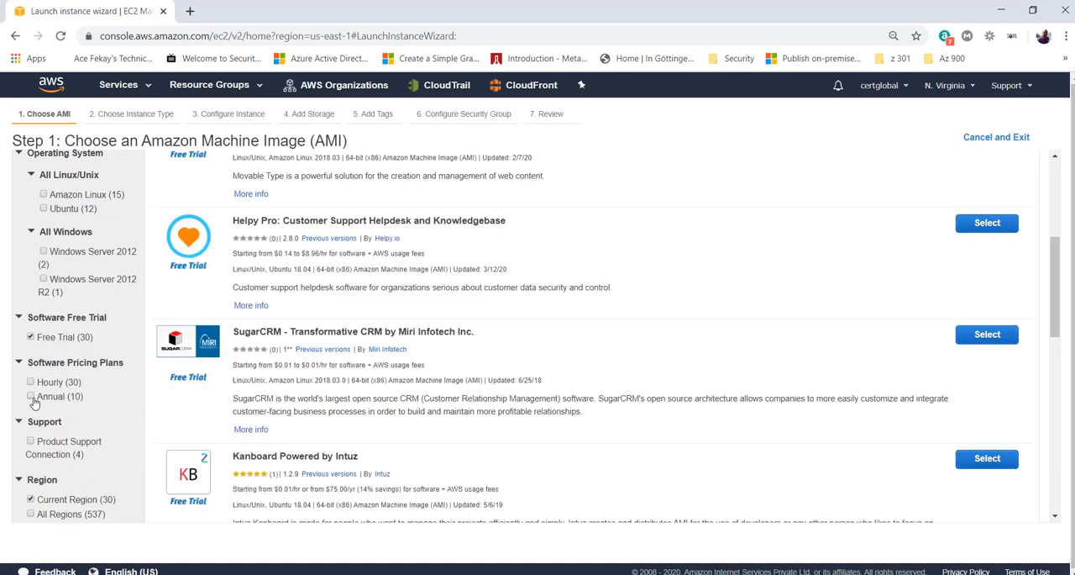
click(32, 398)
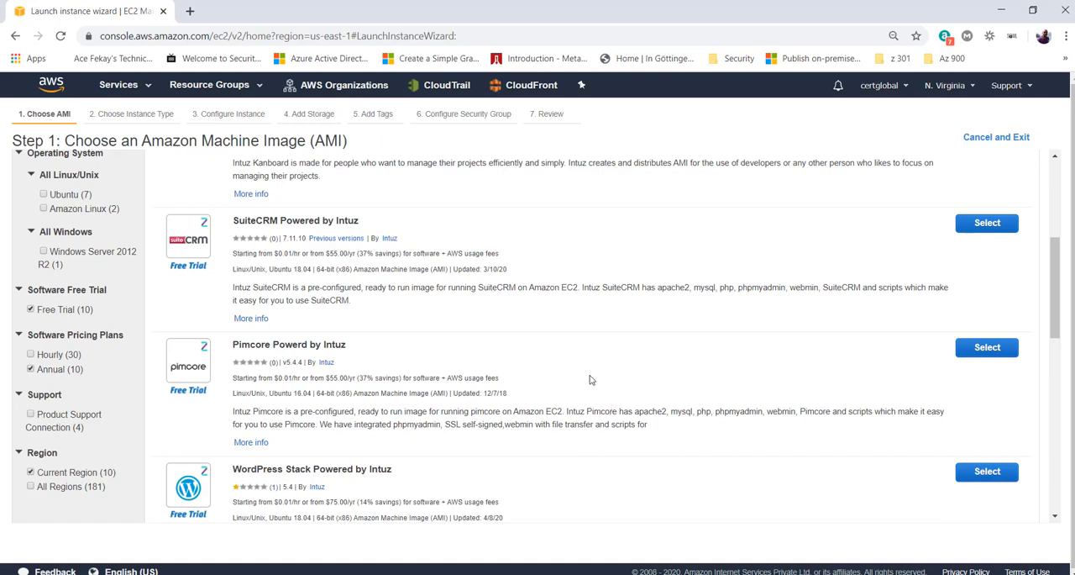
scroll(589, 380, up, 5)
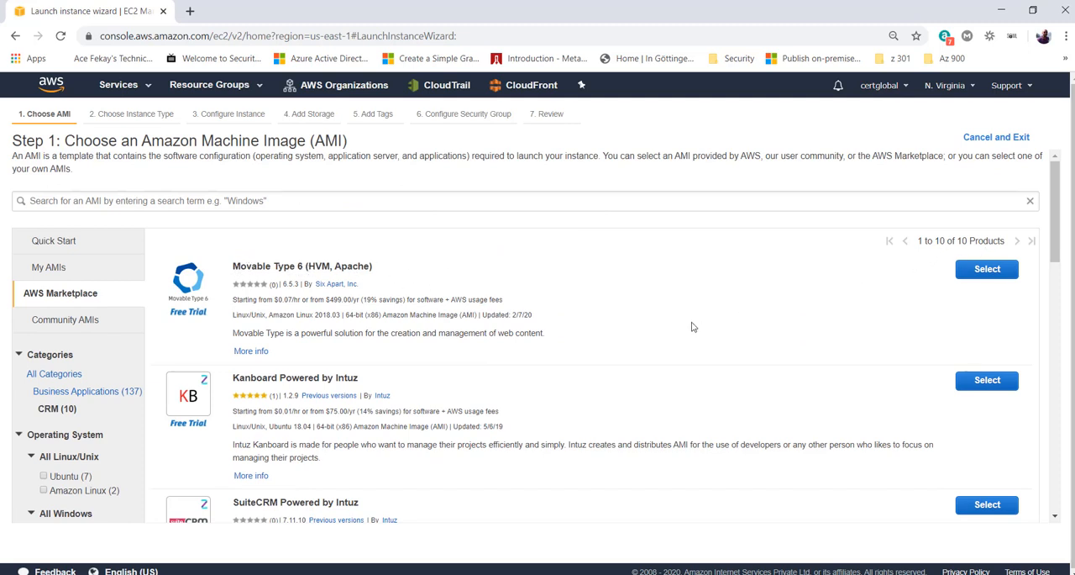
- Open the Movable Type 6 (HVM, Apache) product, review its hourly software and EC2 fees and description, and cancel out of it
click(988, 270)
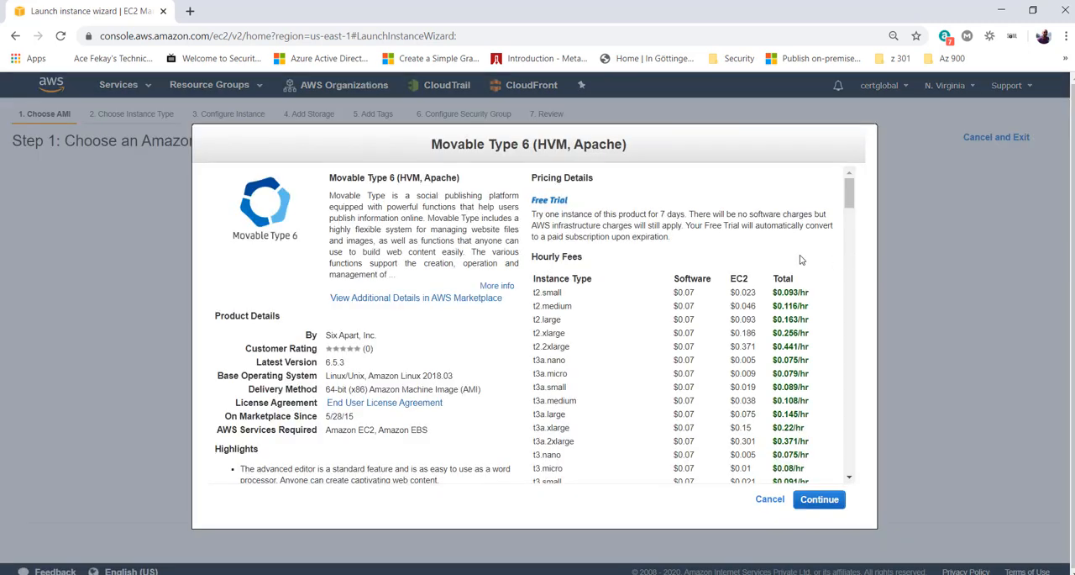
drag(679, 278, 748, 280)
click(766, 284)
drag(757, 292, 735, 293)
drag(698, 292, 682, 293)
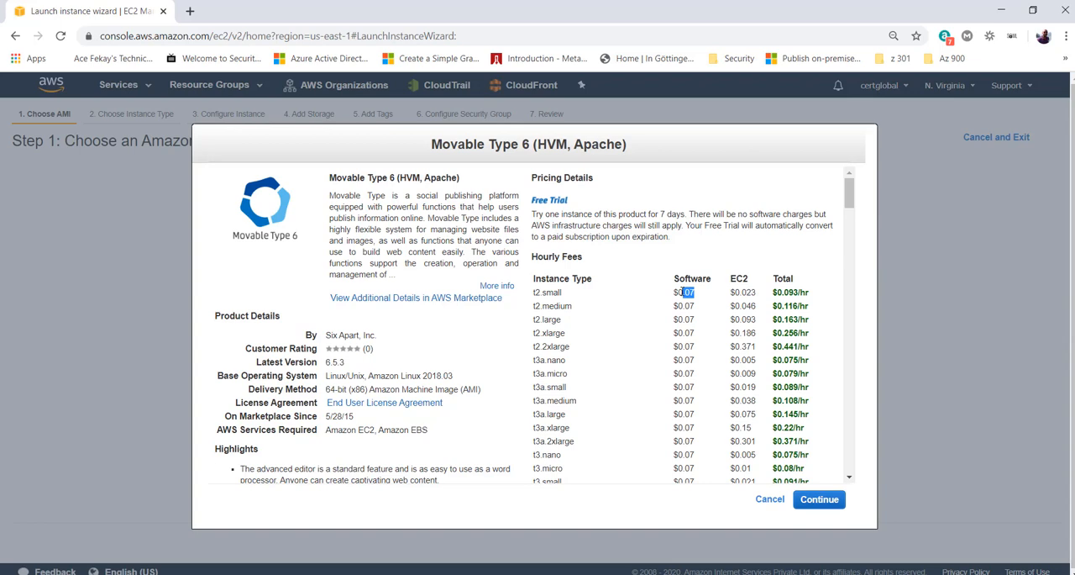
click(337, 193)
drag(329, 195, 362, 195)
click(358, 200)
click(770, 499)
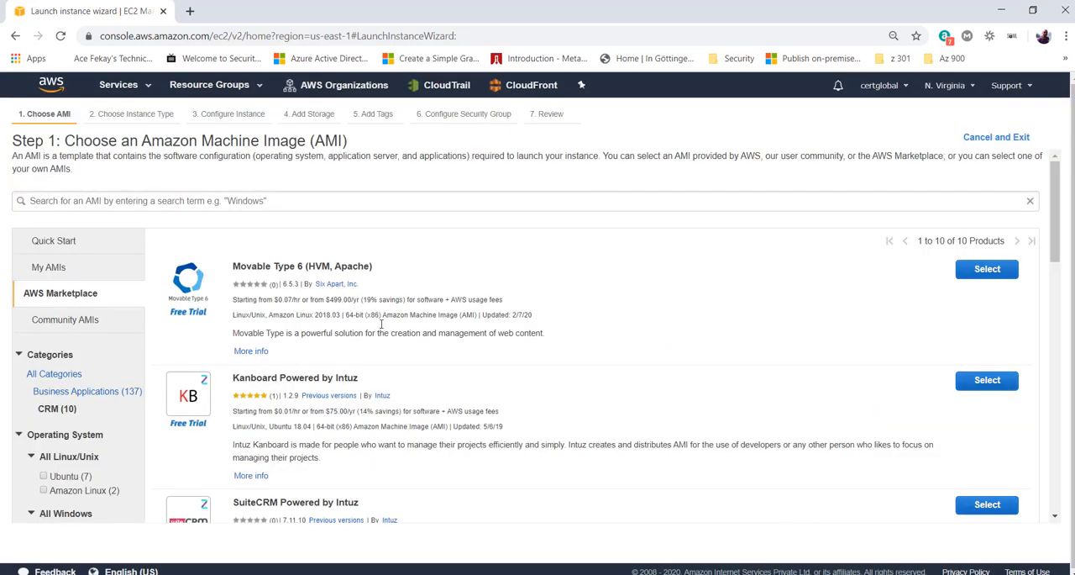
- Review the packages included in Amazon Linux AMI 2018.03.0 under Quick Start, and check the account's own AMIs
click(51, 246)
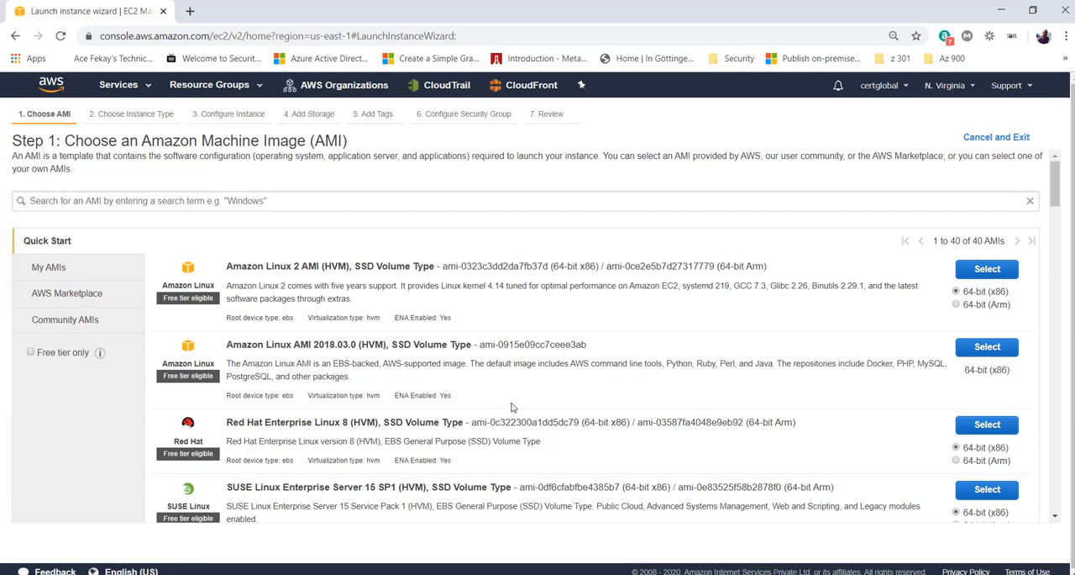
double_click(728, 363)
double_click(938, 363)
drag(226, 377, 270, 377)
click(538, 360)
click(77, 275)
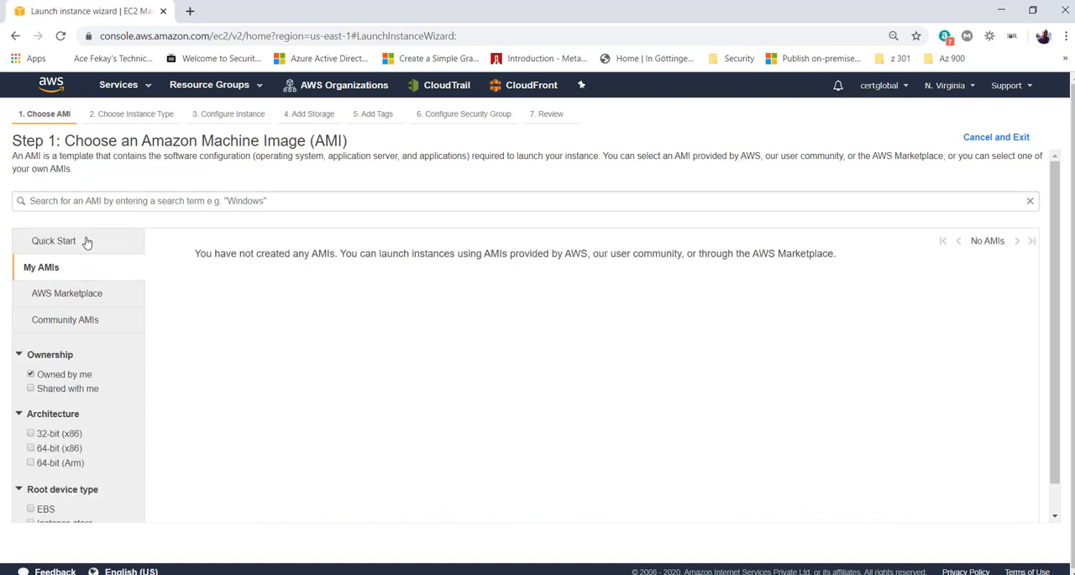
- Choose the 64-bit (x86) Microsoft Windows Server 2019 Base image from Quick Start
click(86, 241)
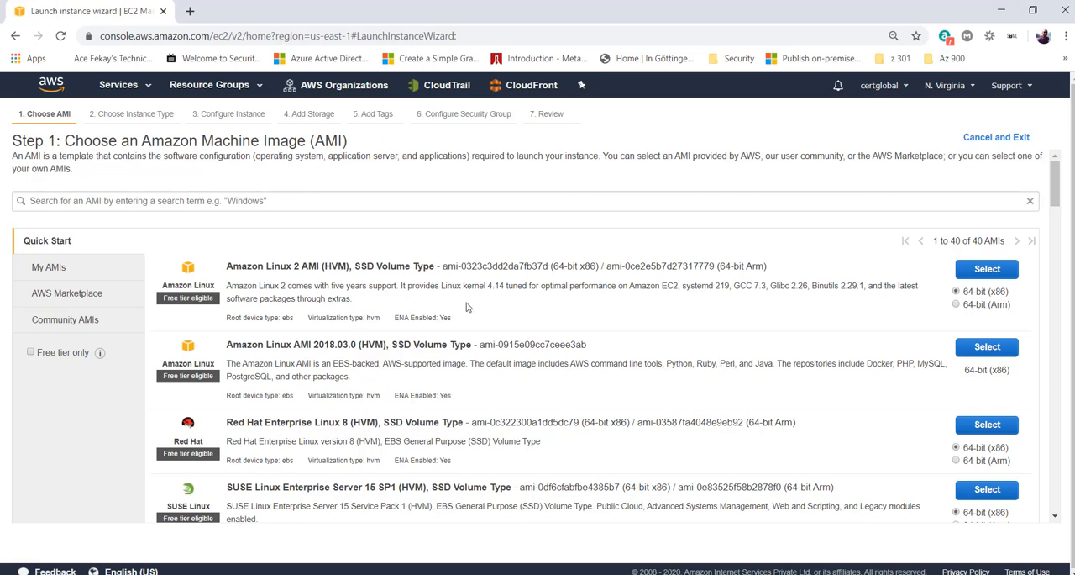
scroll(537, 383, down, 4)
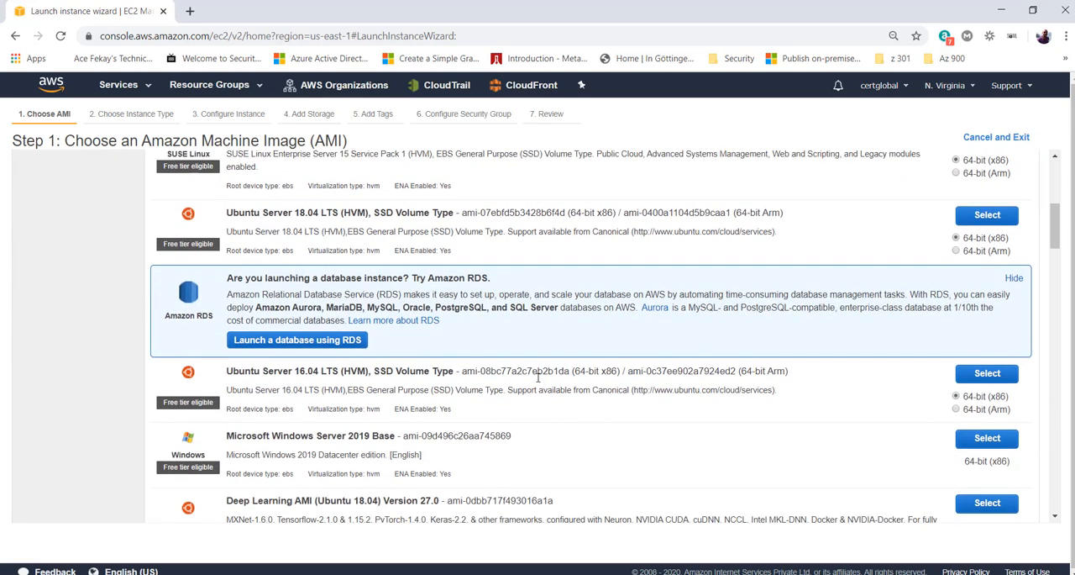
drag(227, 439, 391, 447)
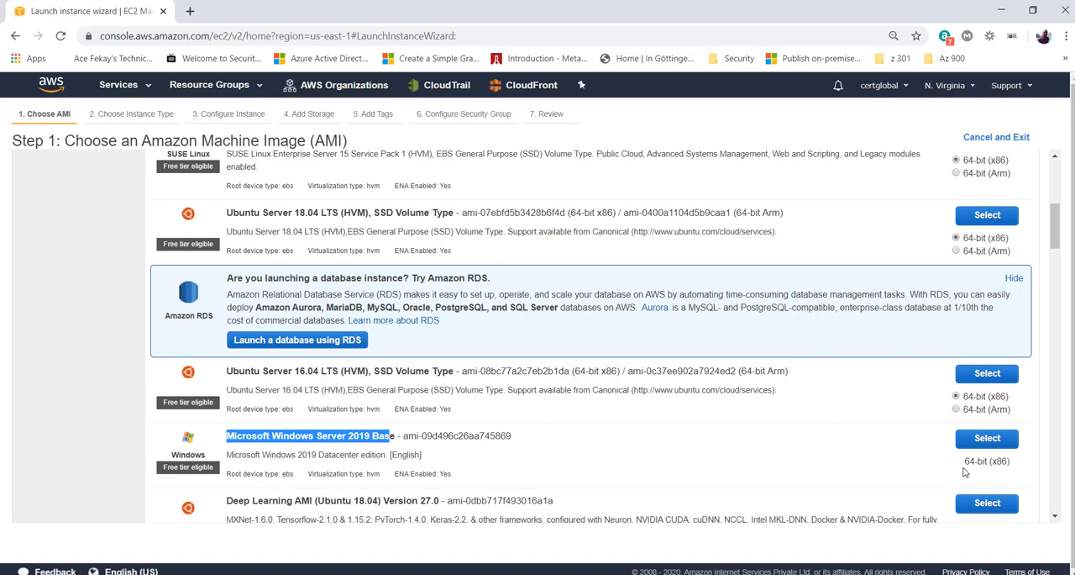
drag(963, 466, 1009, 465)
click(987, 439)
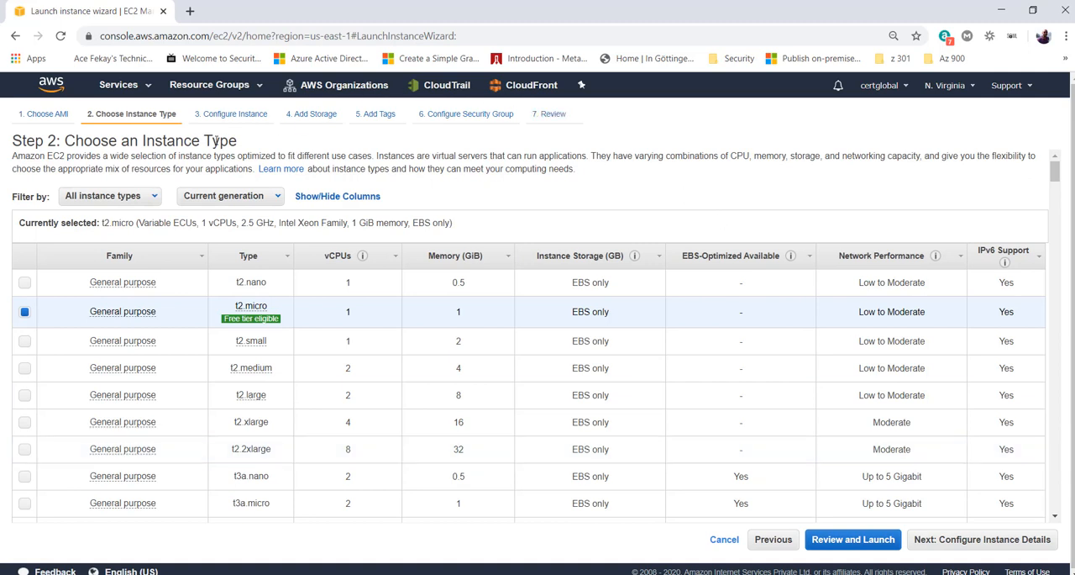
- Try out the m5ad.xlarge instance type and examine its vCPUs and memory
double_click(142, 142)
drag(214, 145, 242, 149)
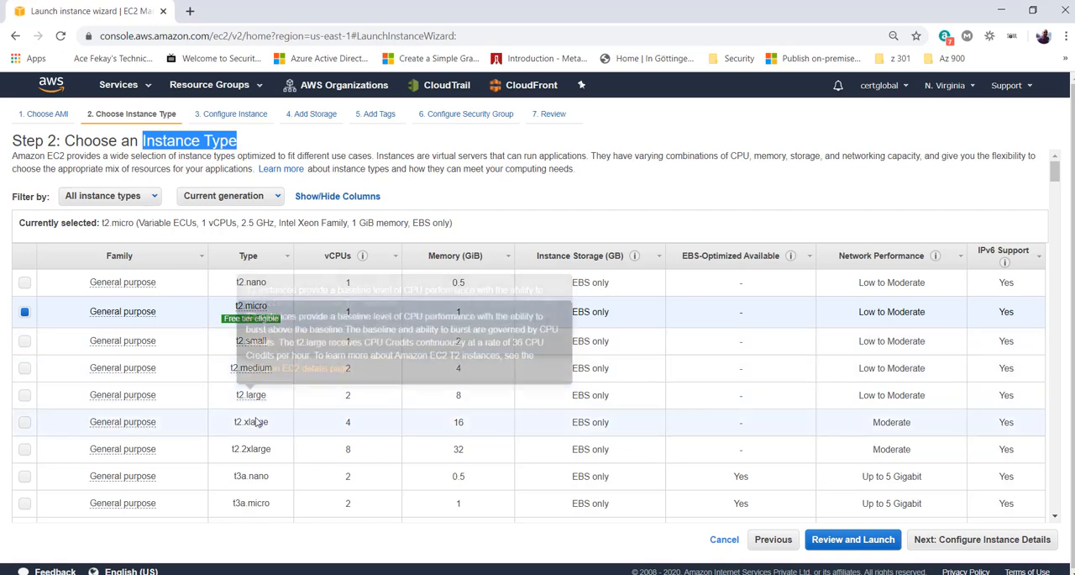
scroll(256, 420, down, 10)
scroll(261, 451, down, 1)
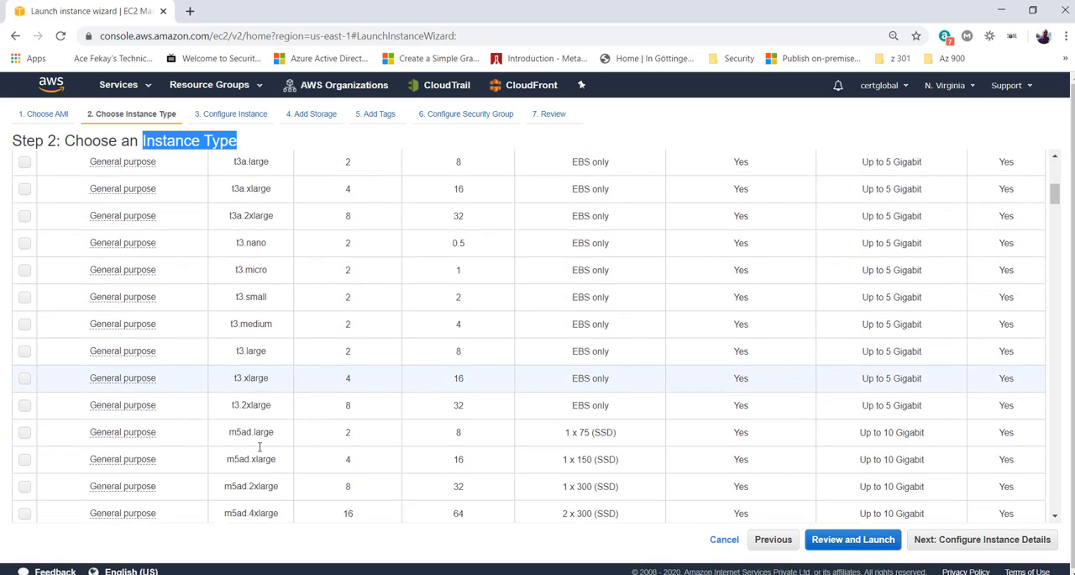
click(347, 462)
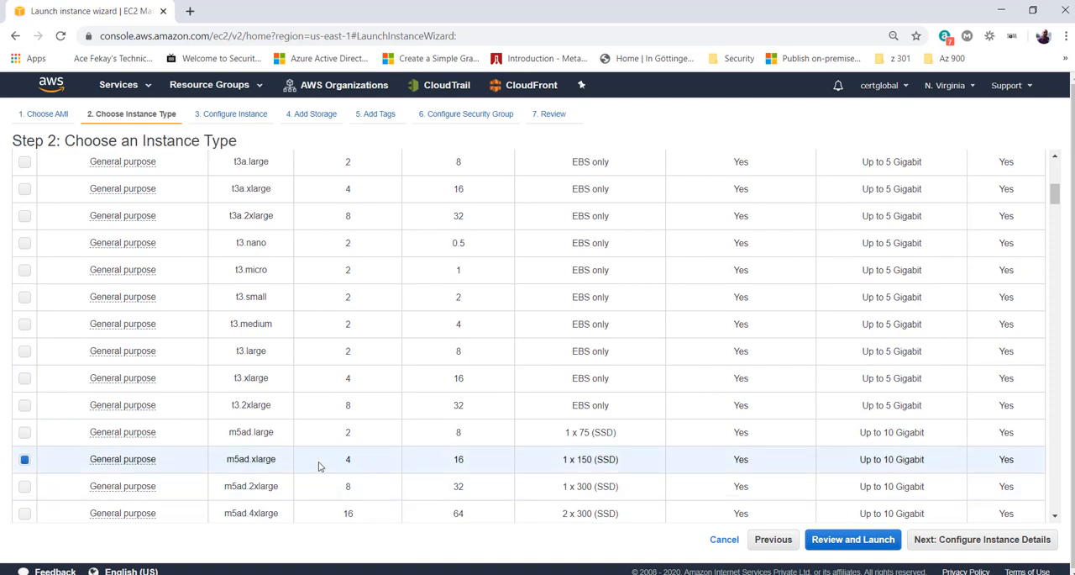
double_click(367, 469)
double_click(471, 469)
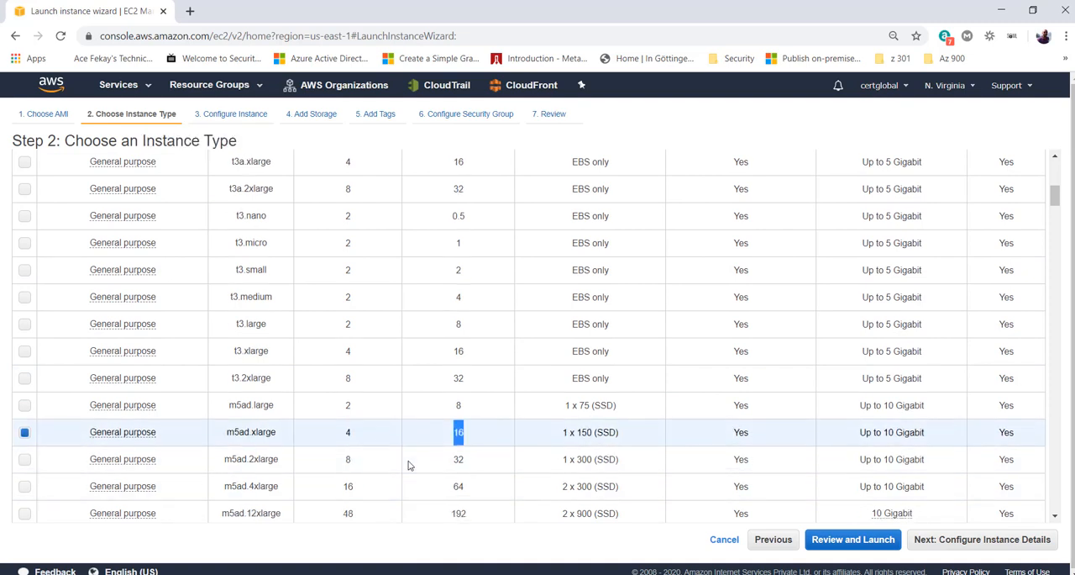
- Browse the larger general purpose instance types and return to the start of the list
scroll(409, 465, down, 3)
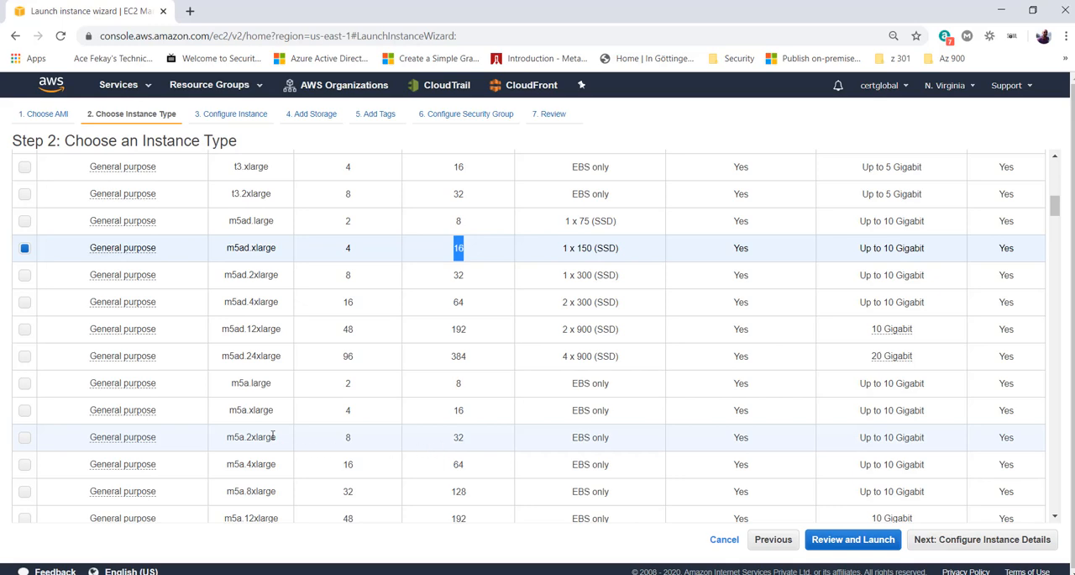
scroll(274, 434, down, 3)
scroll(274, 434, down, 2)
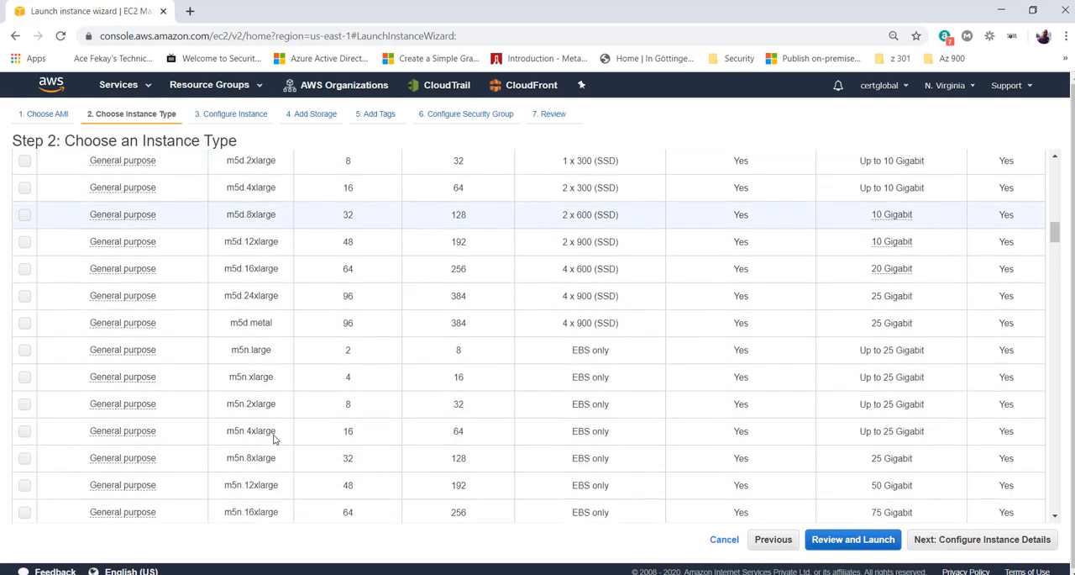
scroll(274, 434, down, 3)
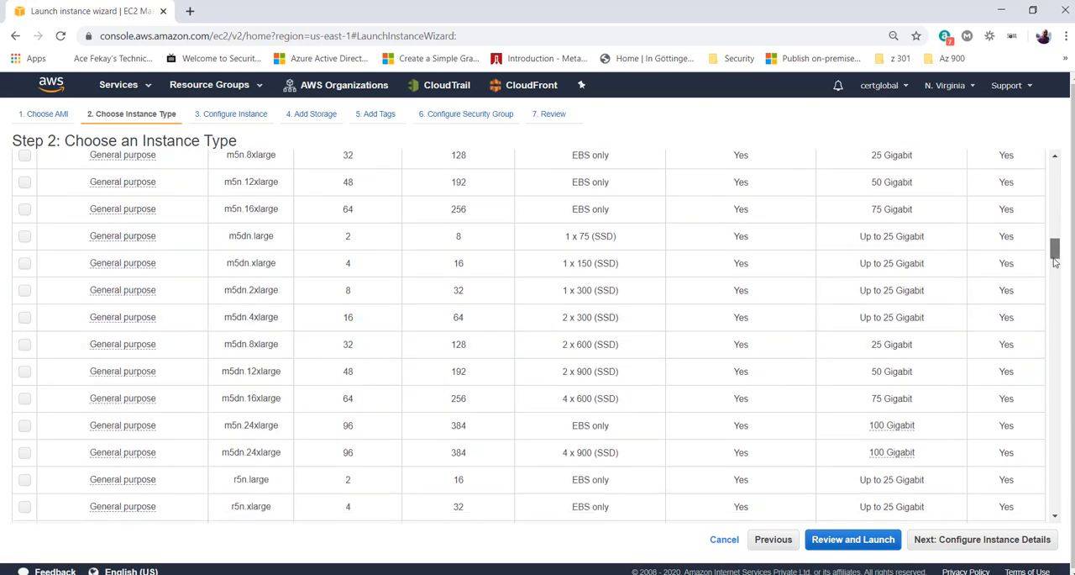
drag(1055, 248, 1055, 168)
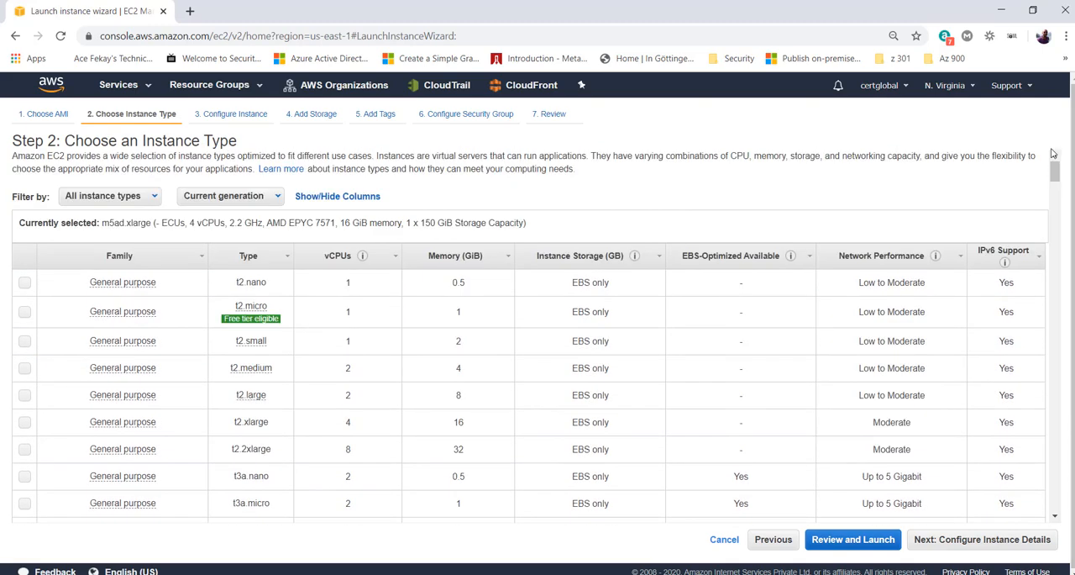
- Try filtering the instance types by Storage optimized, and switch back to All instance types
click(126, 195)
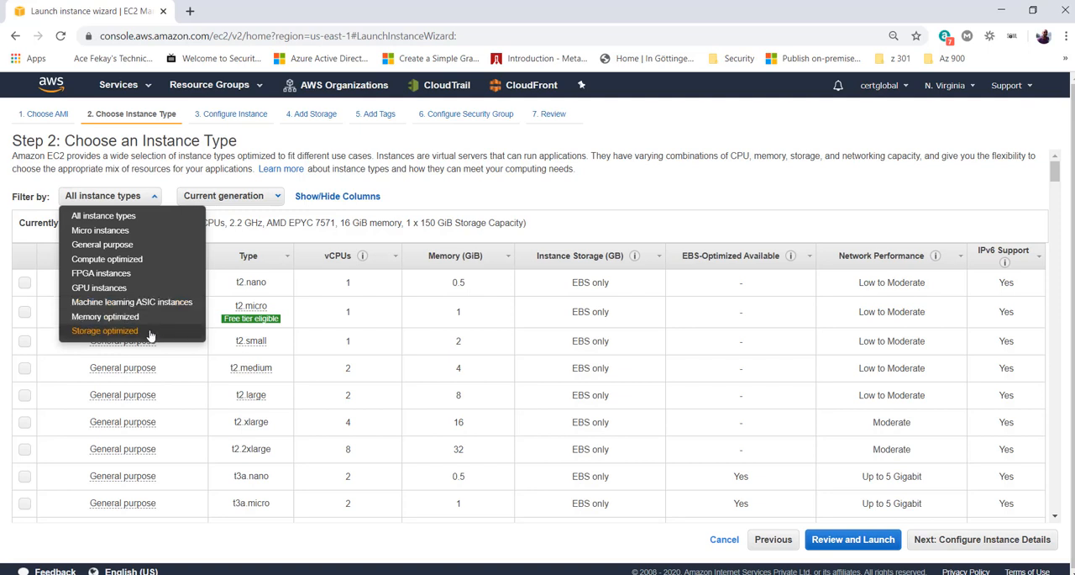
click(106, 331)
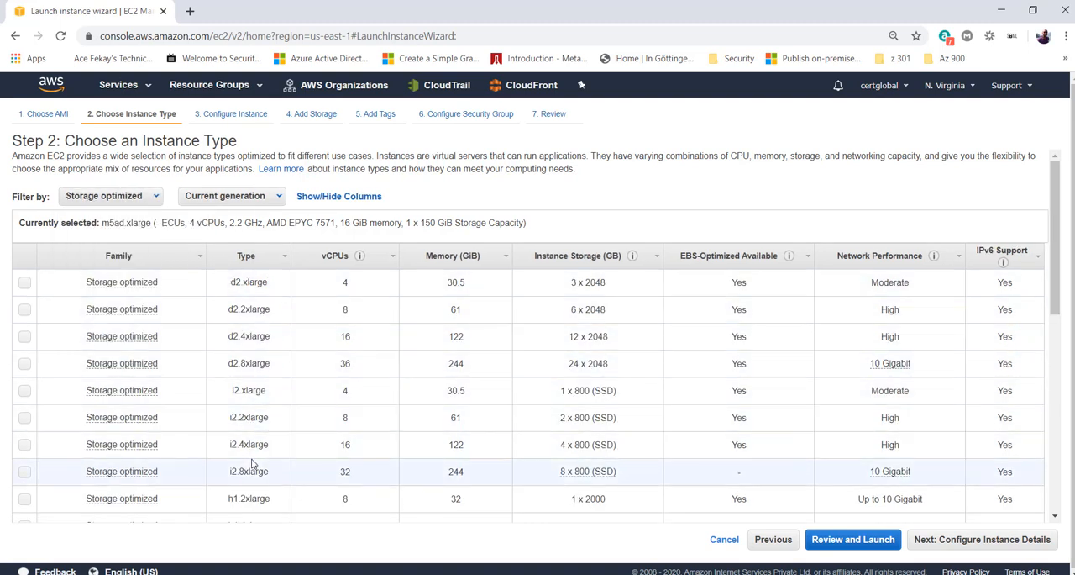
click(145, 197)
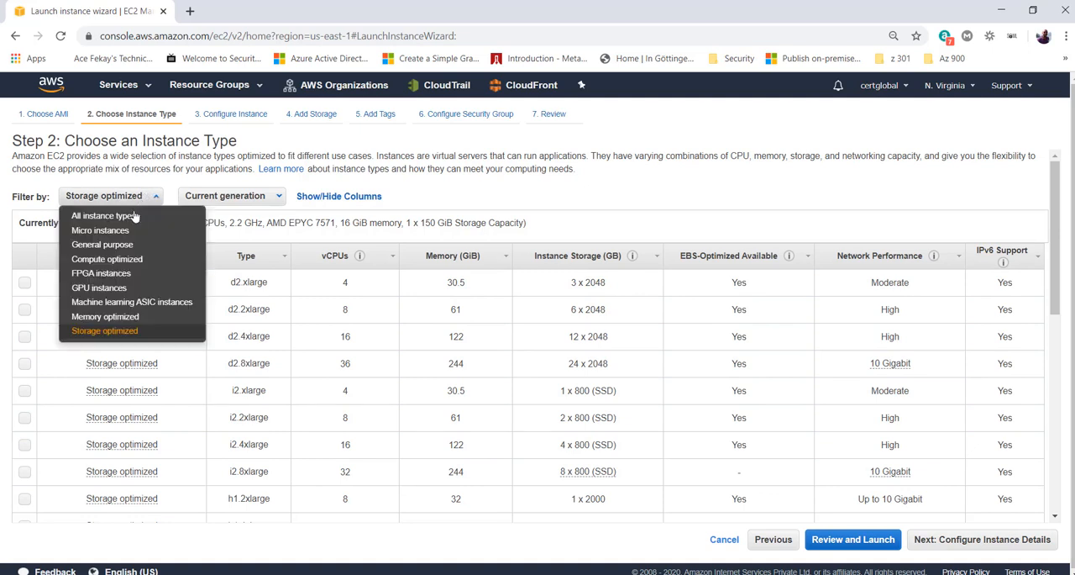
click(132, 217)
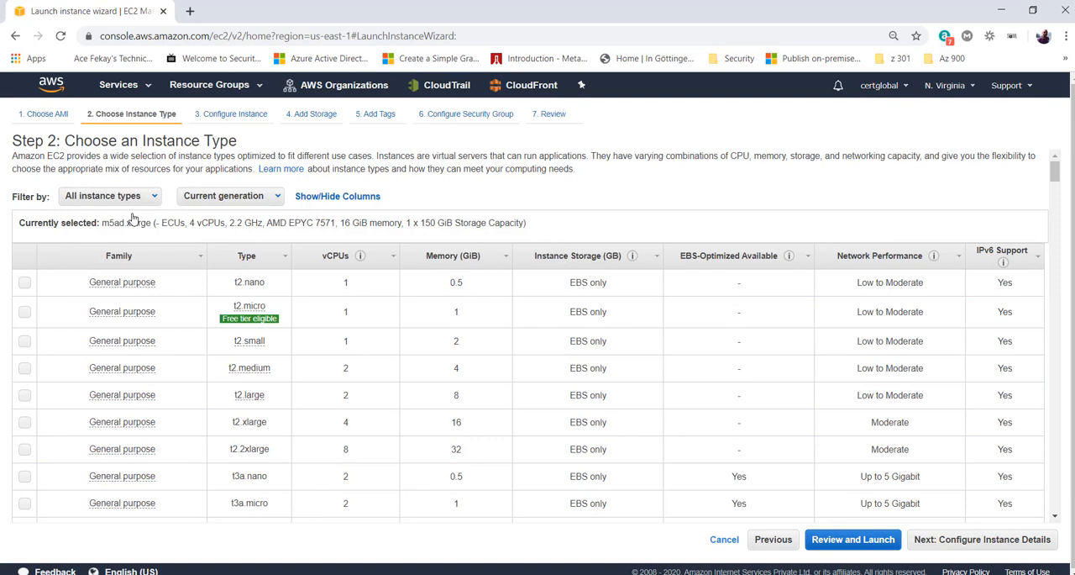
- Select the t2.micro instance type and review its vCPU, memory and free tier eligibility details
click(25, 312)
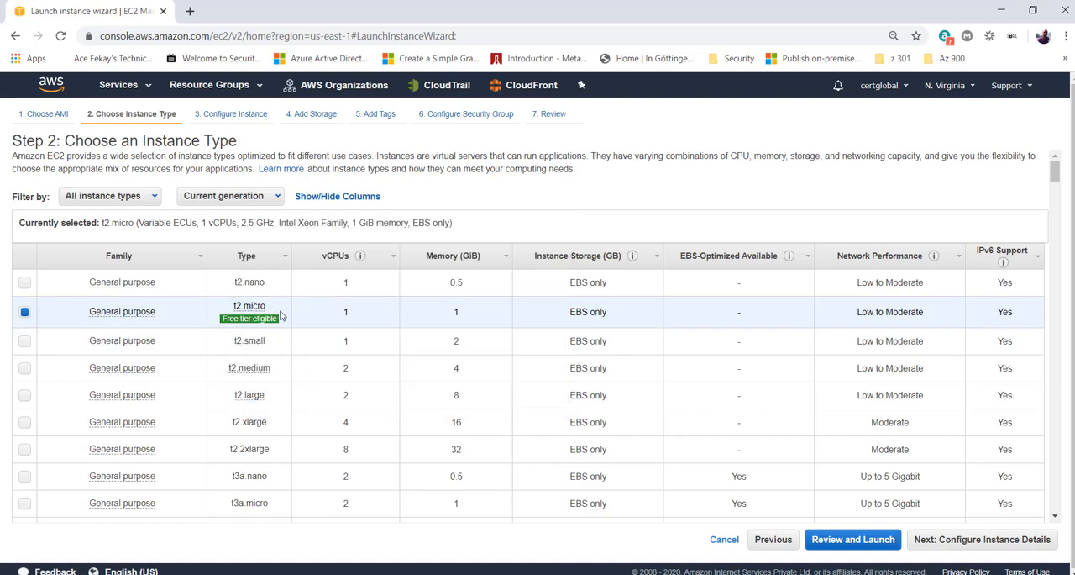
mouse_move(250, 311)
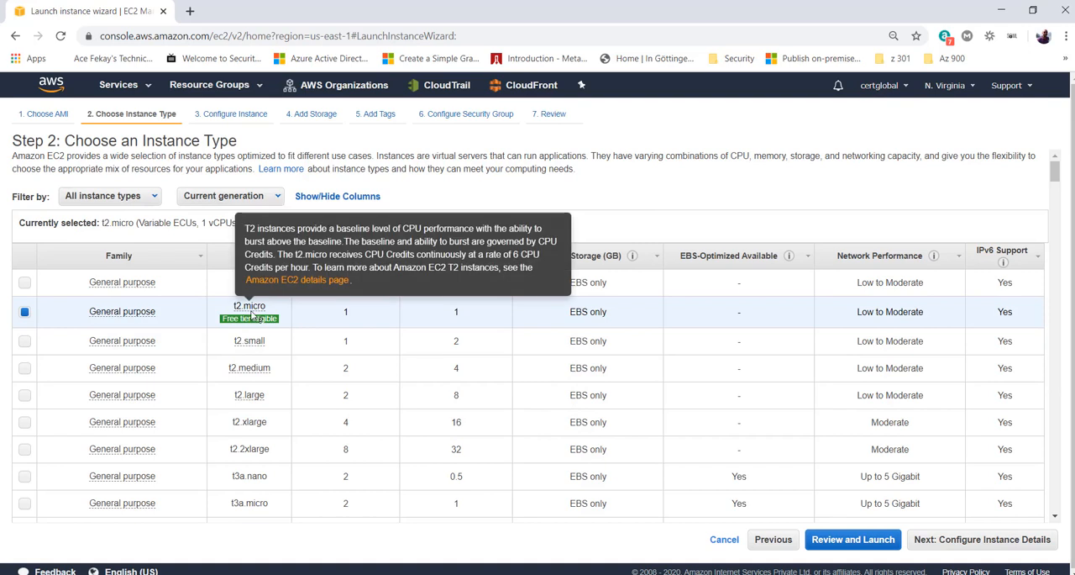
double_click(352, 318)
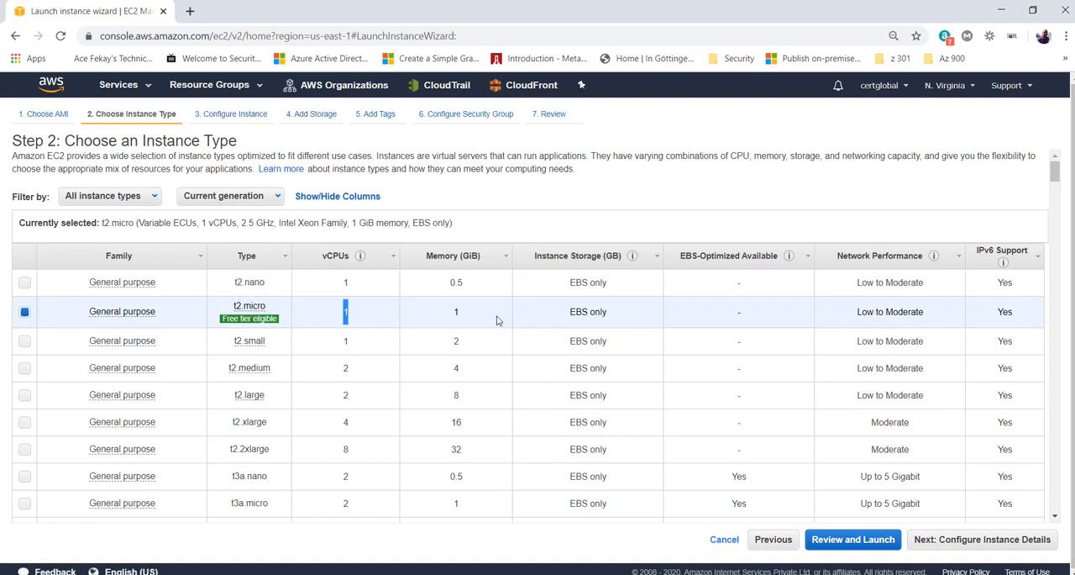
drag(488, 319, 438, 319)
click(438, 319)
mouse_move(251, 319)
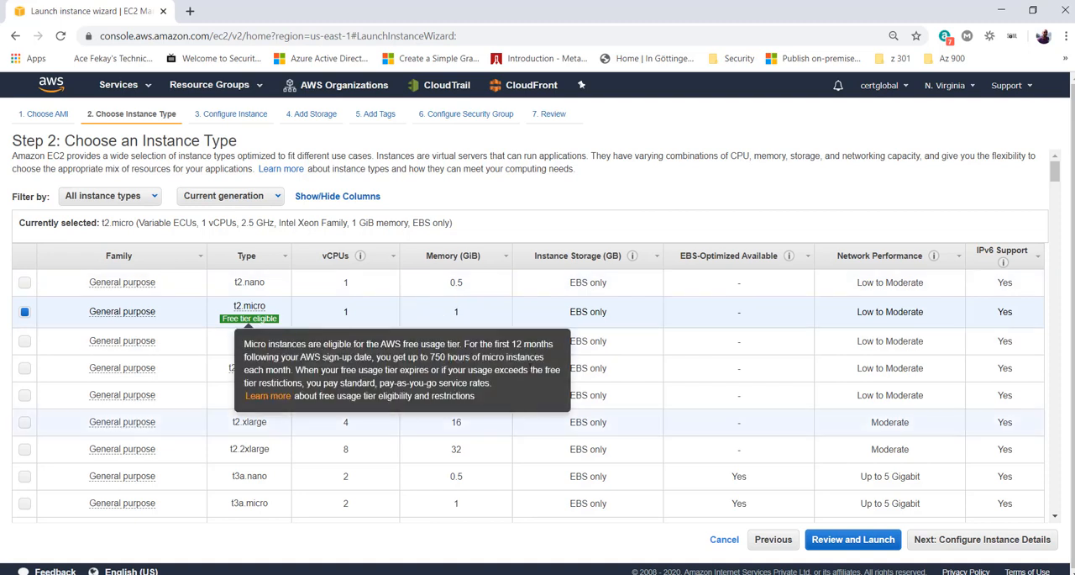
- Make sure t2.micro is the selected instance type, check its vCPU and memory, and continue to Configure Instance Details
click(395, 449)
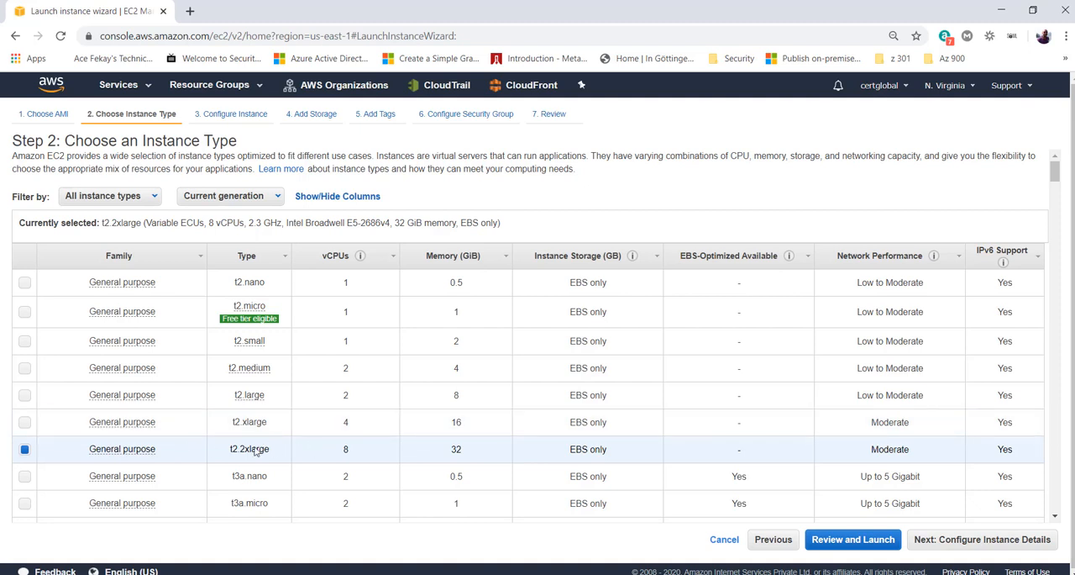
click(24, 312)
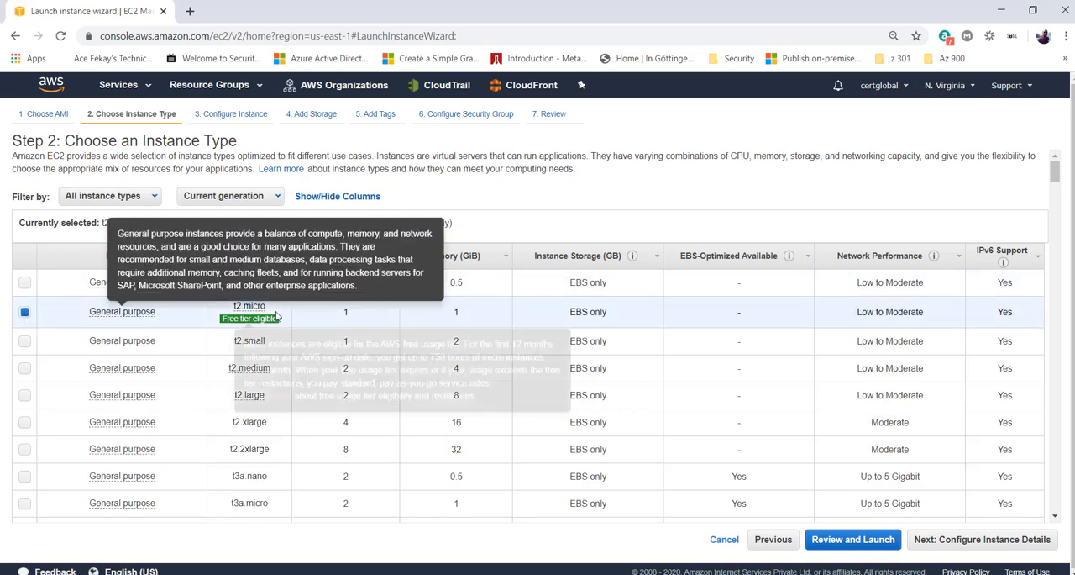
double_click(340, 314)
double_click(457, 314)
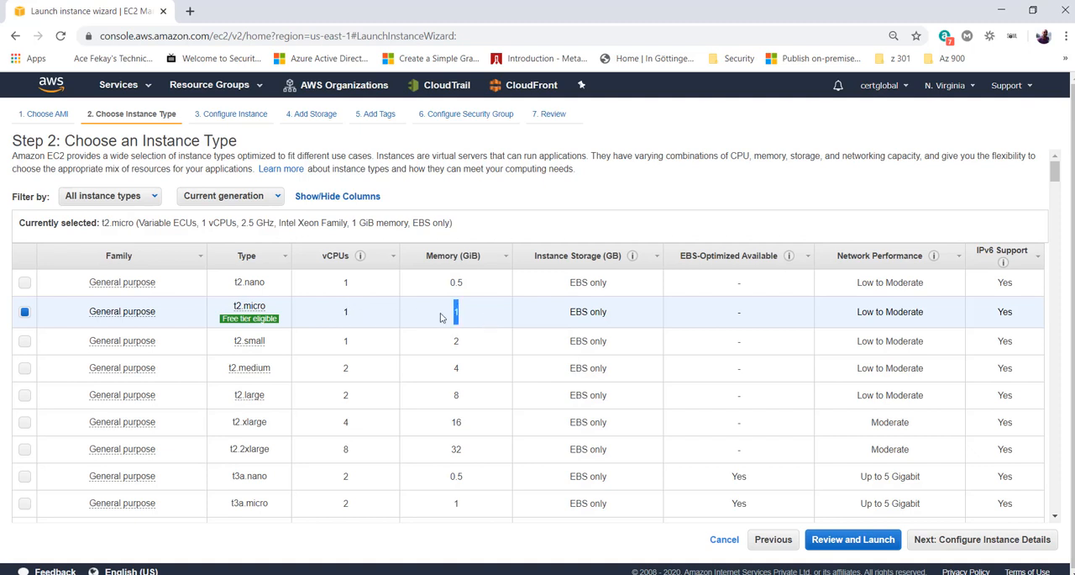
click(980, 544)
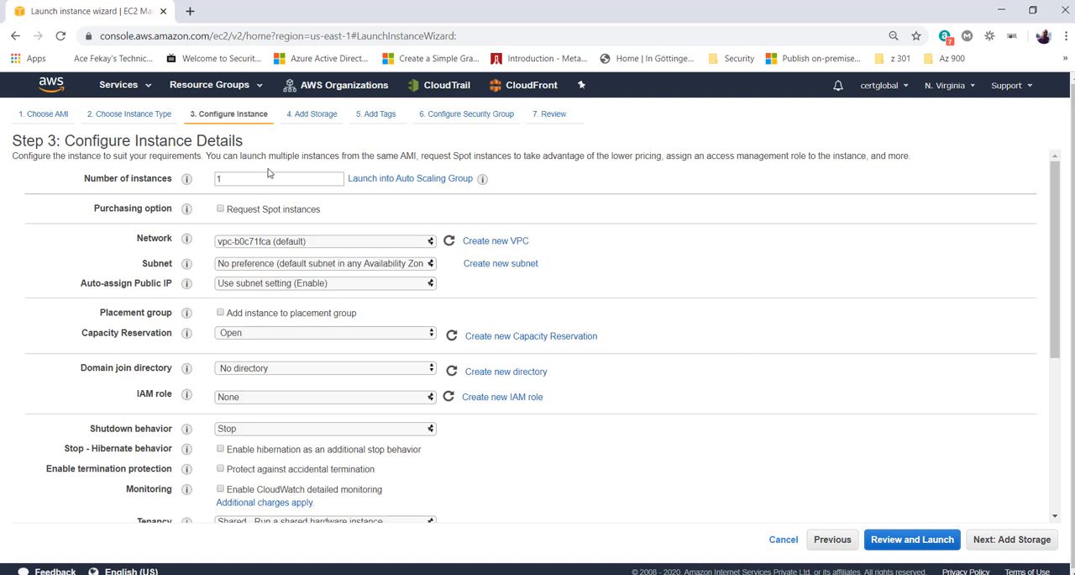
- Try 6 as the number of instances, and set it back to 1
double_click(238, 179)
text(6)
key(BackSpace)
text(1)
- Request Spot instances with a maximum price of $0.00025
click(258, 210)
drag(328, 215, 266, 215)
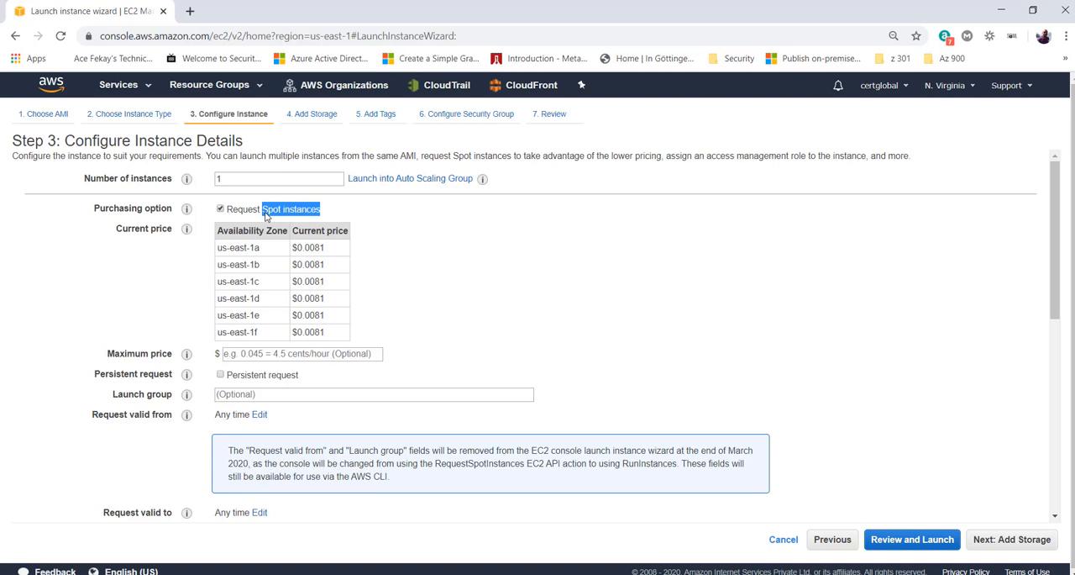
click(264, 353)
text(0)
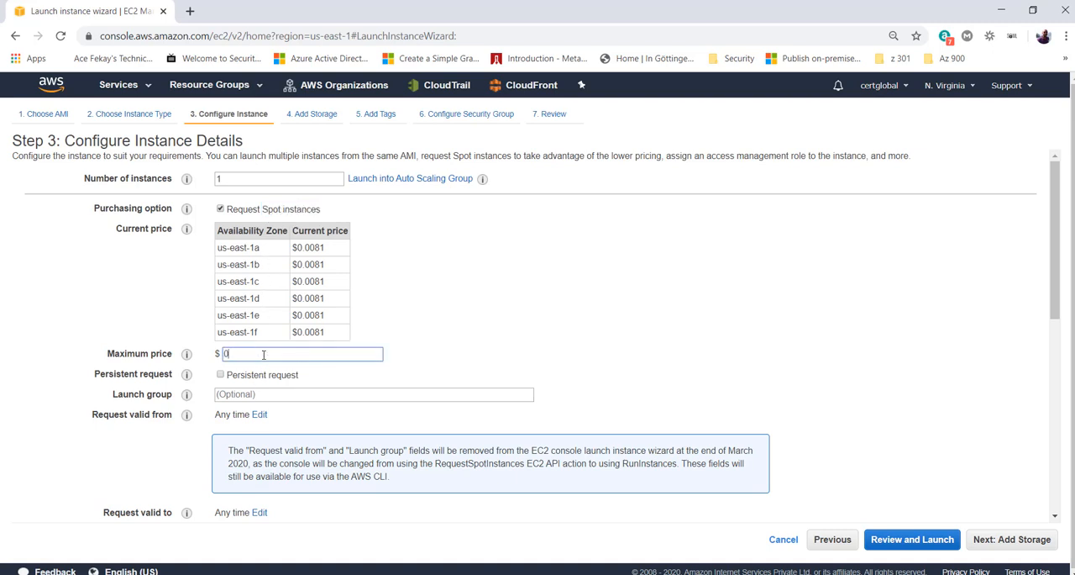
text(.00025)
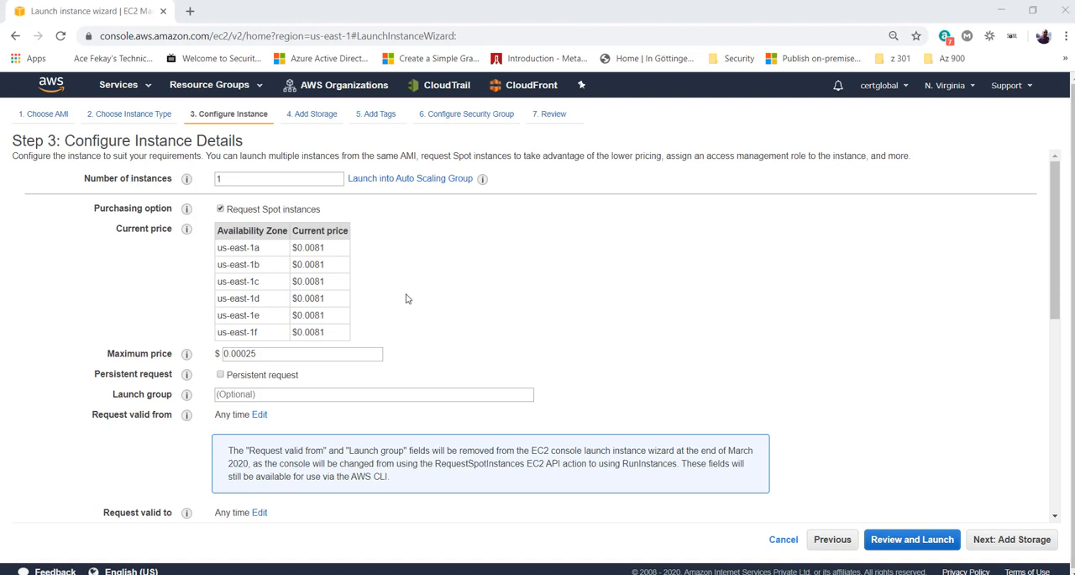
click(487, 327)
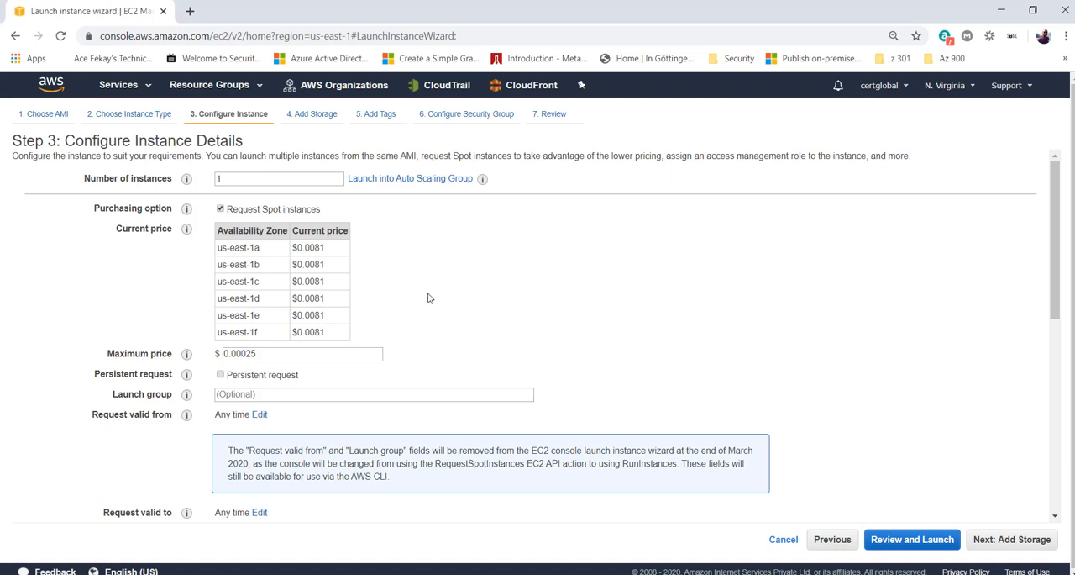
- Turn off the Spot instances request and set the network to test-vpc with subnet1 in us-east-1a
click(308, 210)
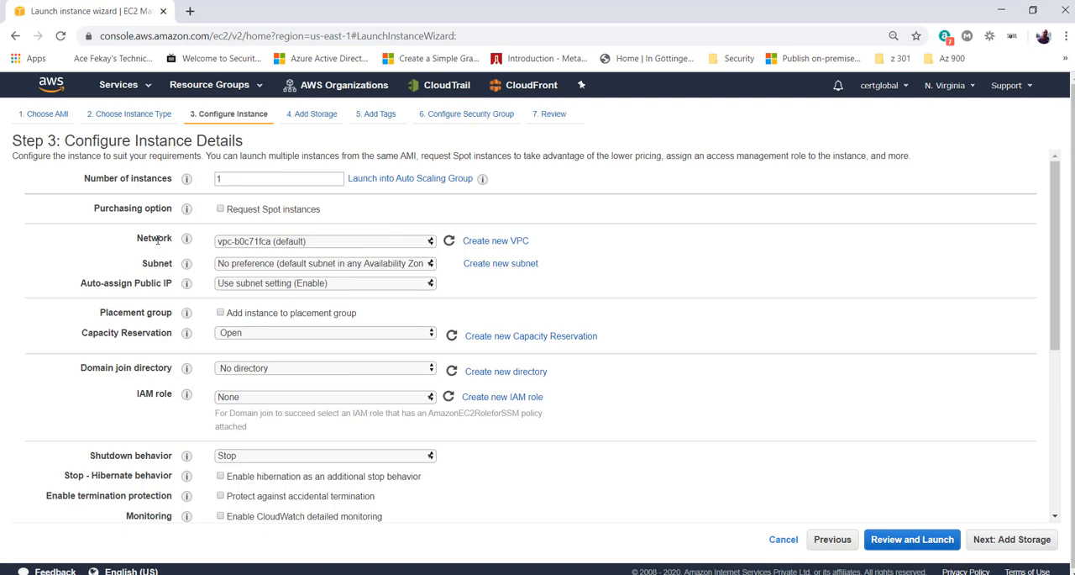
click(260, 245)
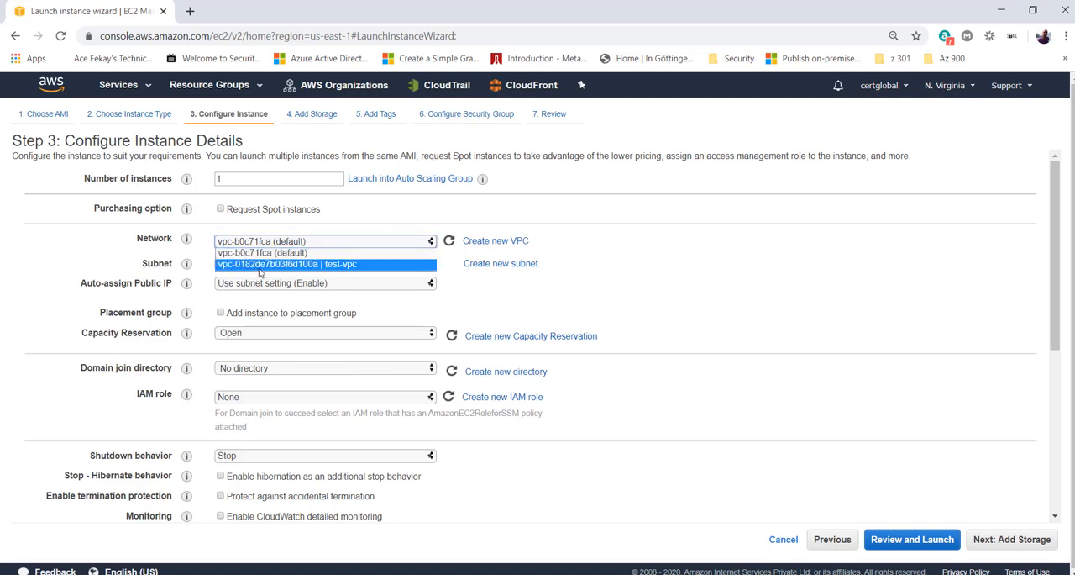
click(260, 266)
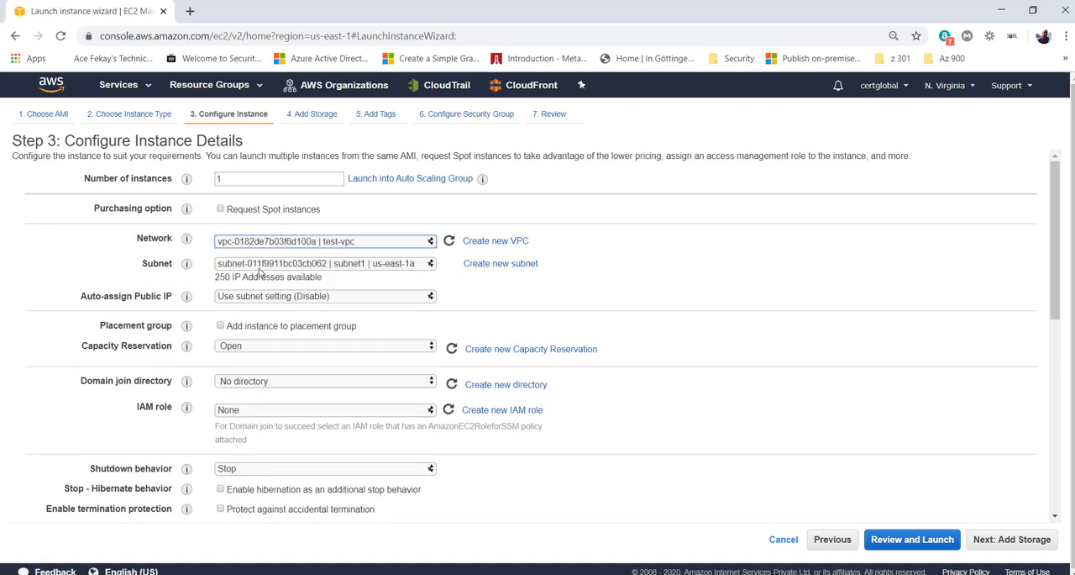
click(413, 266)
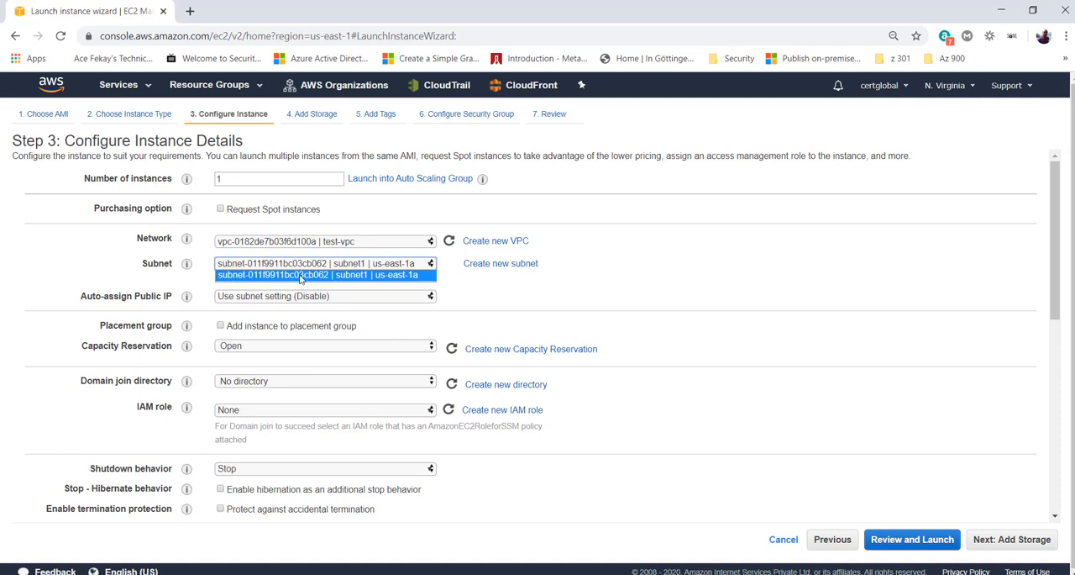
click(389, 279)
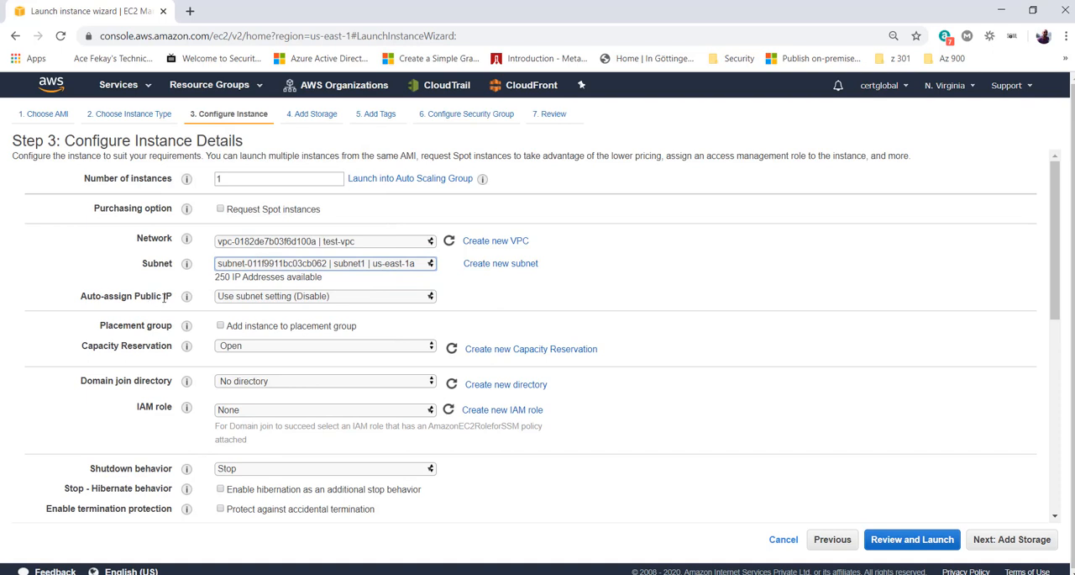
- Set Auto-assign Public IP to Enable for the instance
click(260, 300)
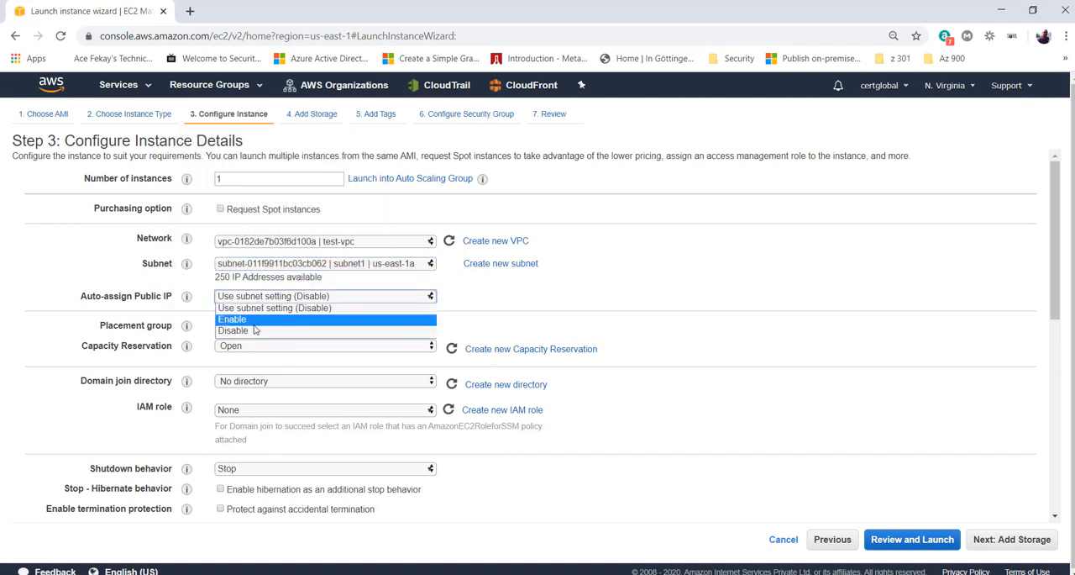
click(259, 324)
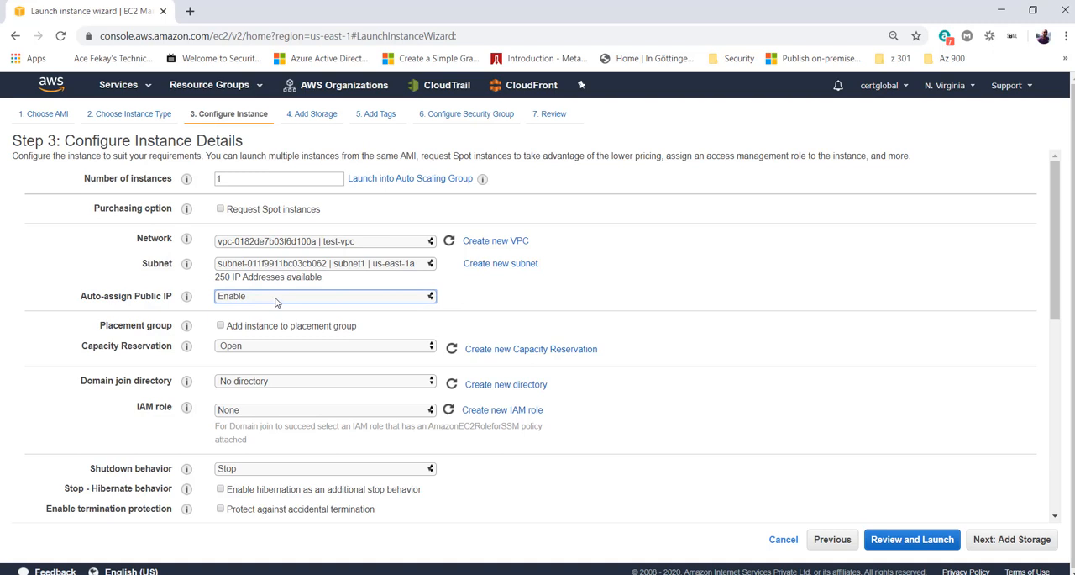
click(276, 299)
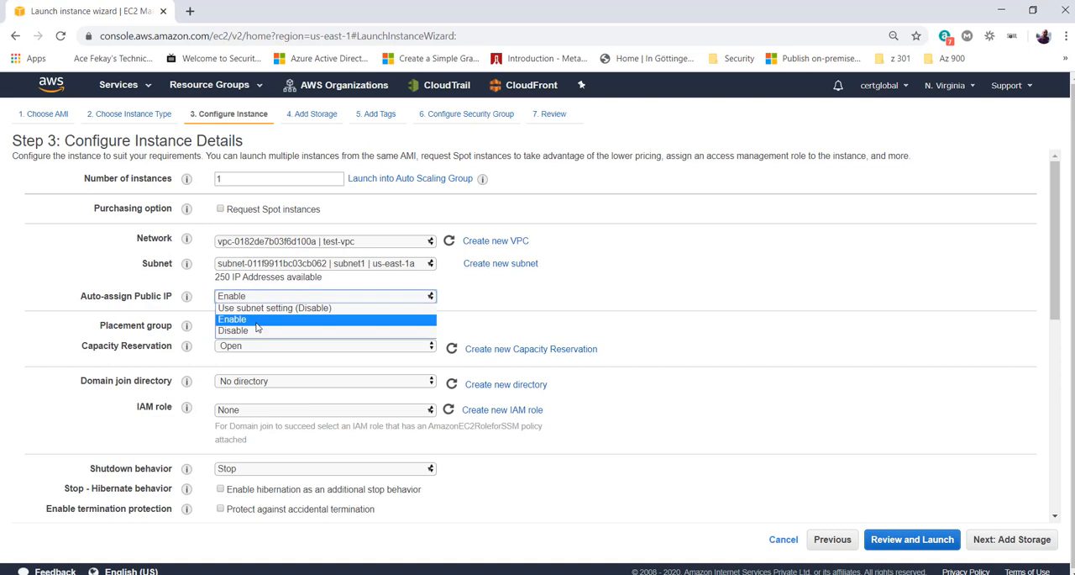
click(257, 323)
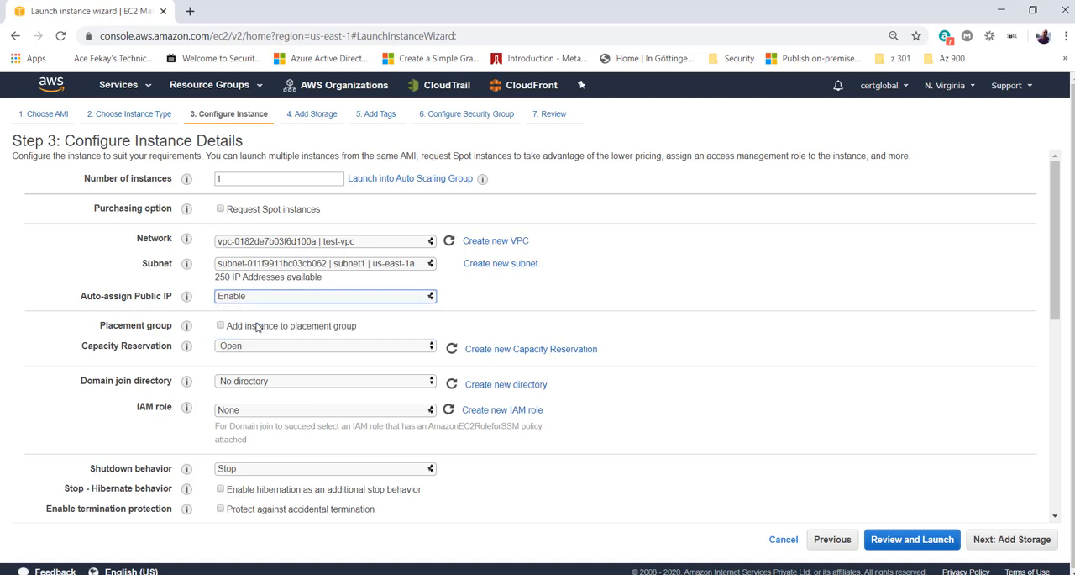
click(159, 336)
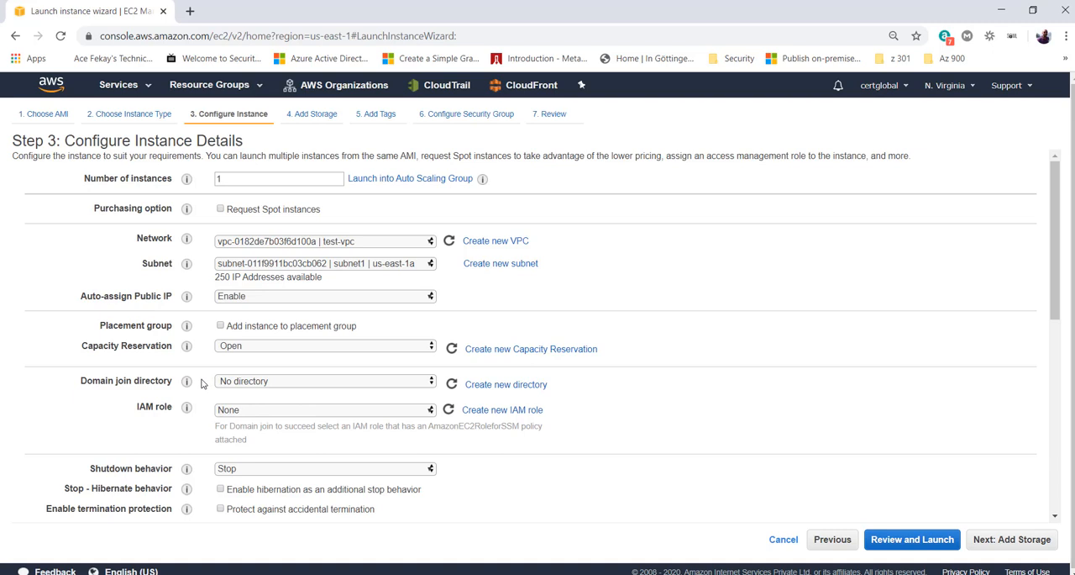
- Review the domain join directory and IAM role choices, keeping the IAM role at None
click(257, 382)
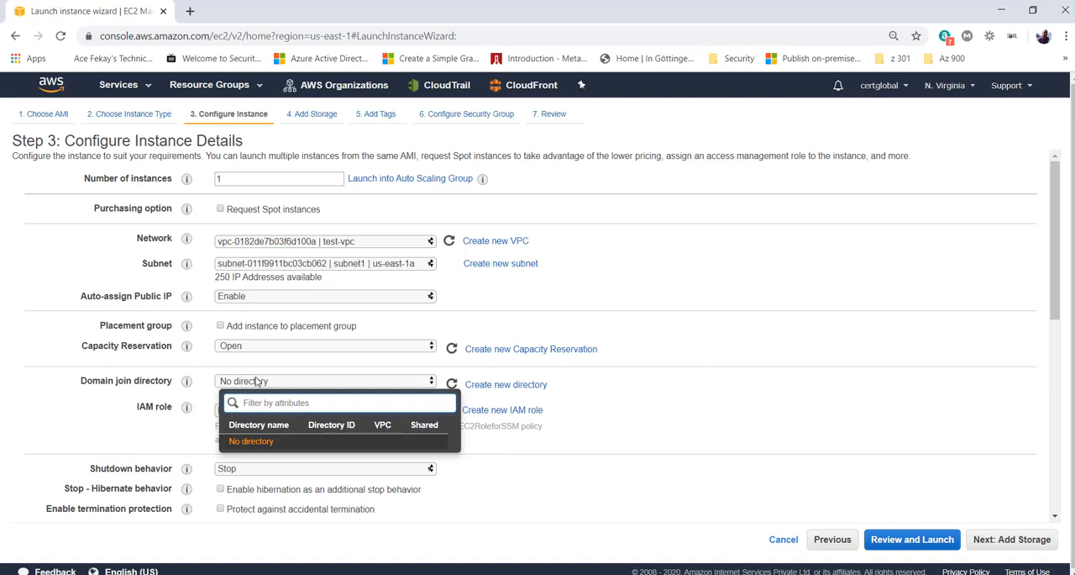
drag(80, 380, 158, 378)
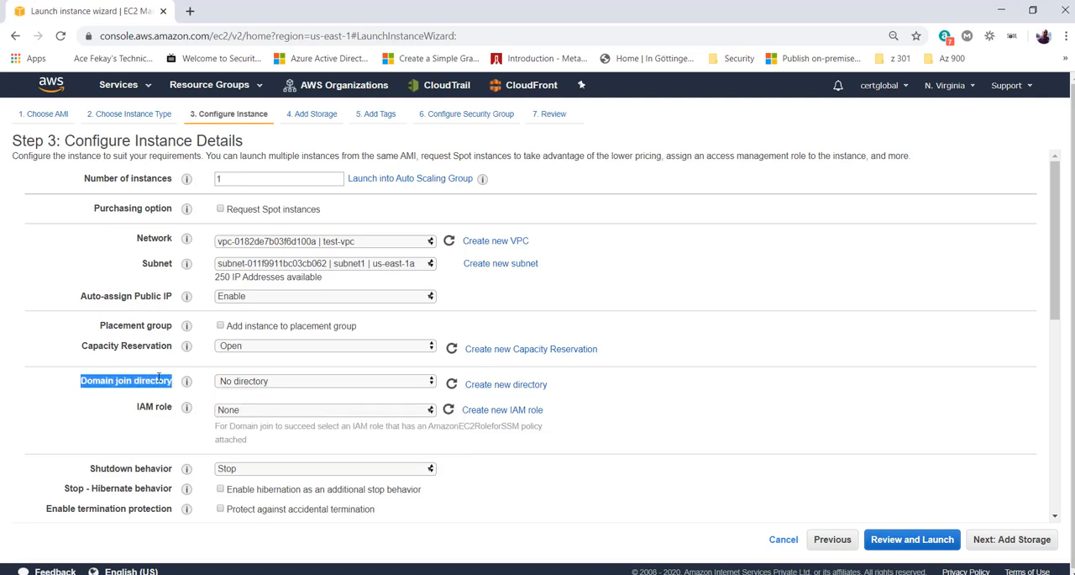
click(157, 379)
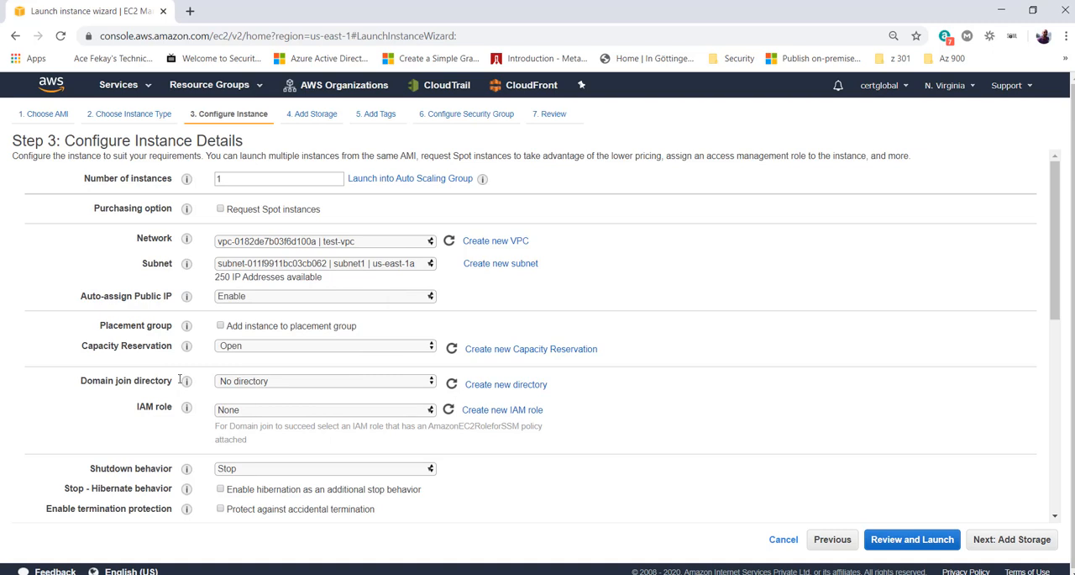
click(267, 416)
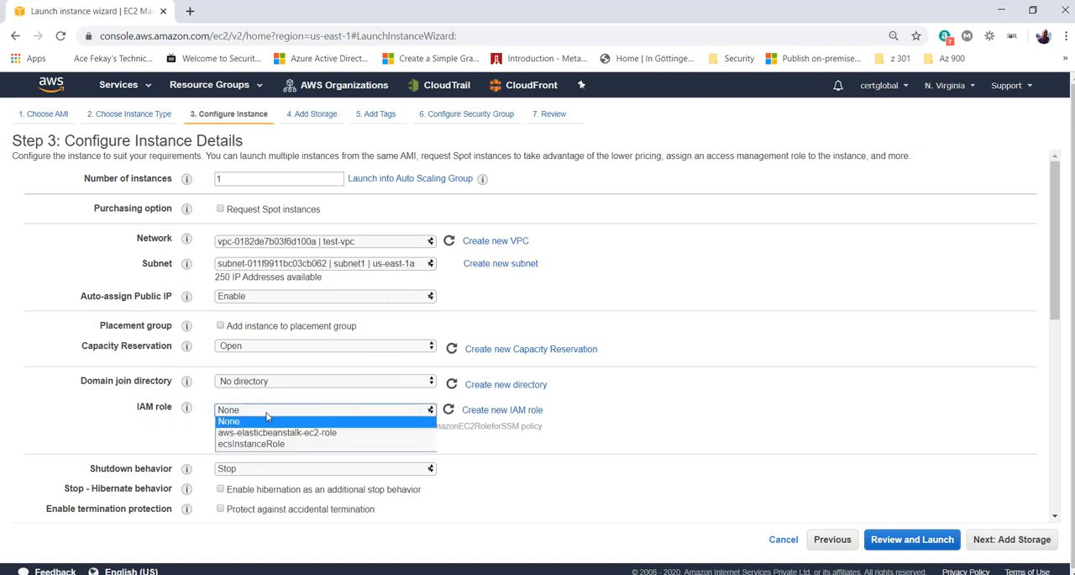
click(267, 420)
- Try Terminate as the shutdown behavior, and set it back to Stop
scroll(105, 323, down, 2)
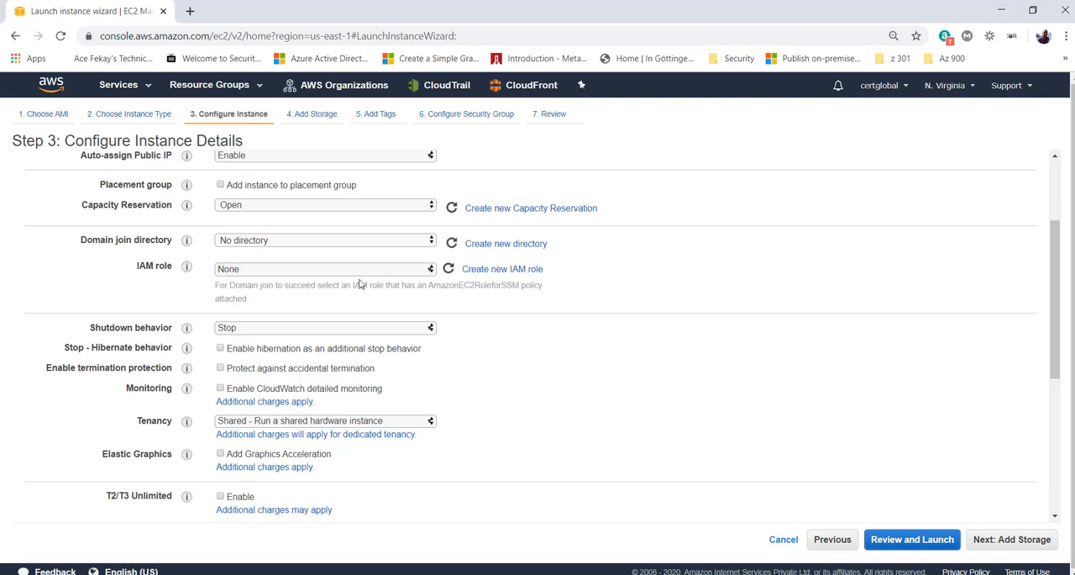
click(288, 333)
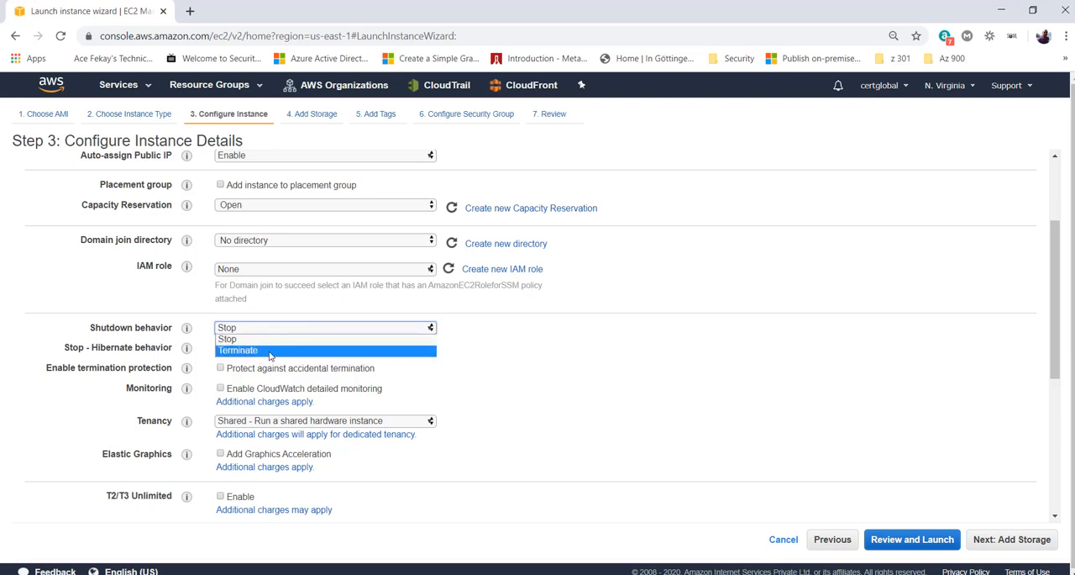
click(269, 353)
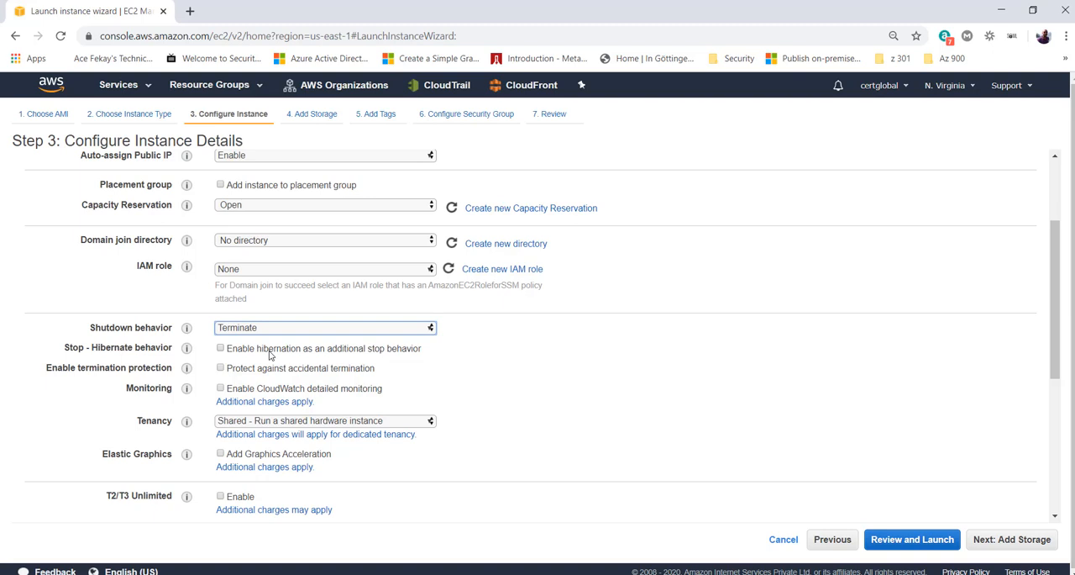
click(273, 332)
click(267, 340)
drag(86, 332, 132, 329)
click(236, 330)
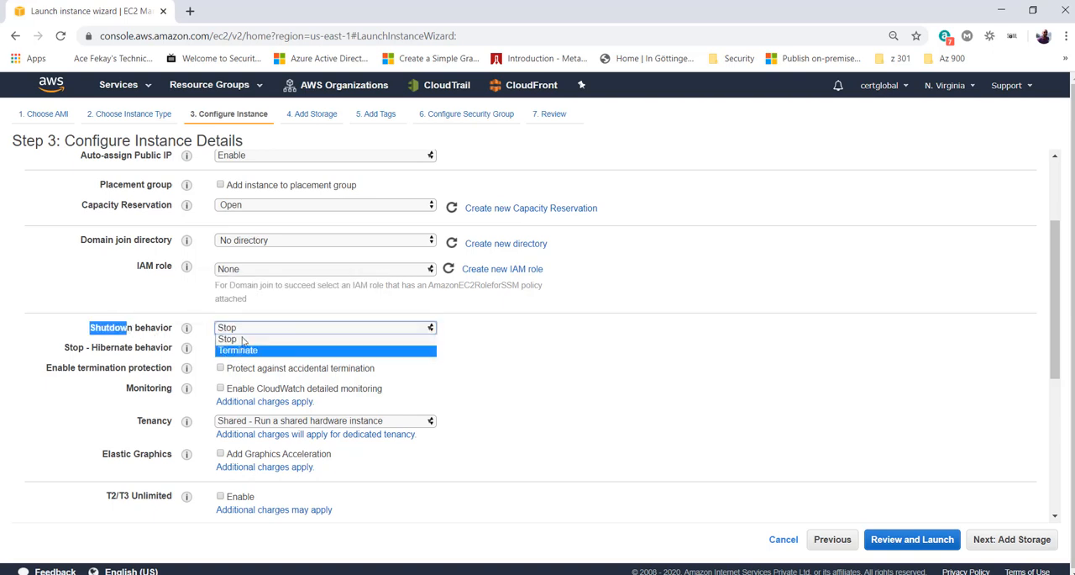
click(234, 340)
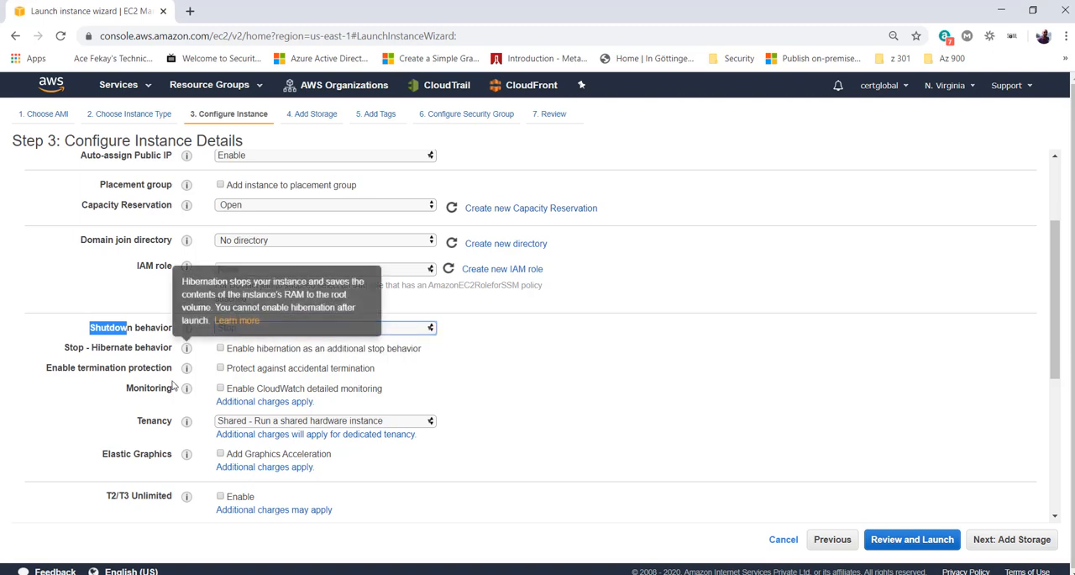
- Enable termination protection so the instance is protected against accidental termination
drag(148, 347, 180, 349)
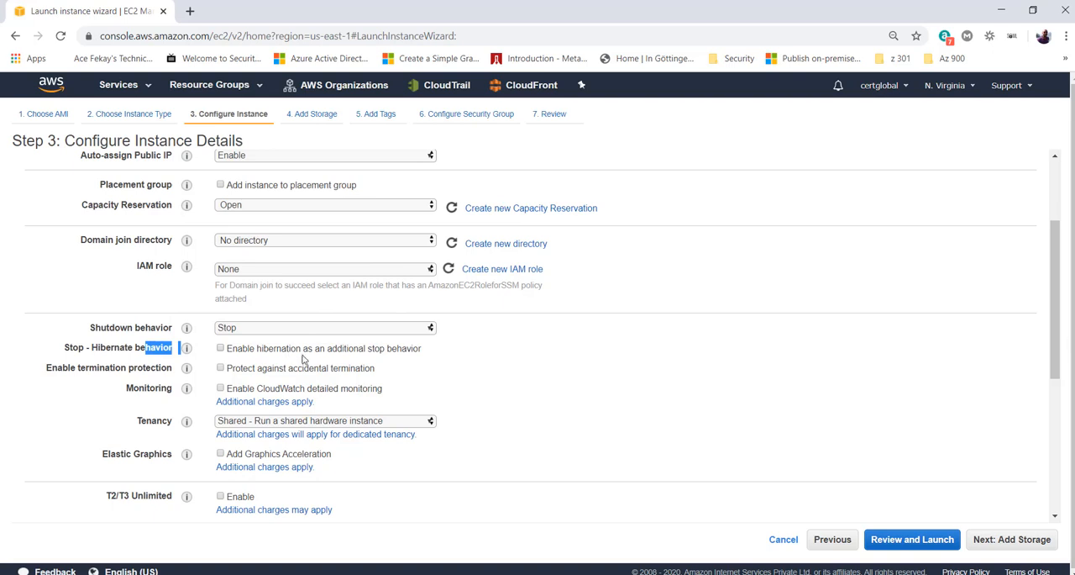
click(359, 369)
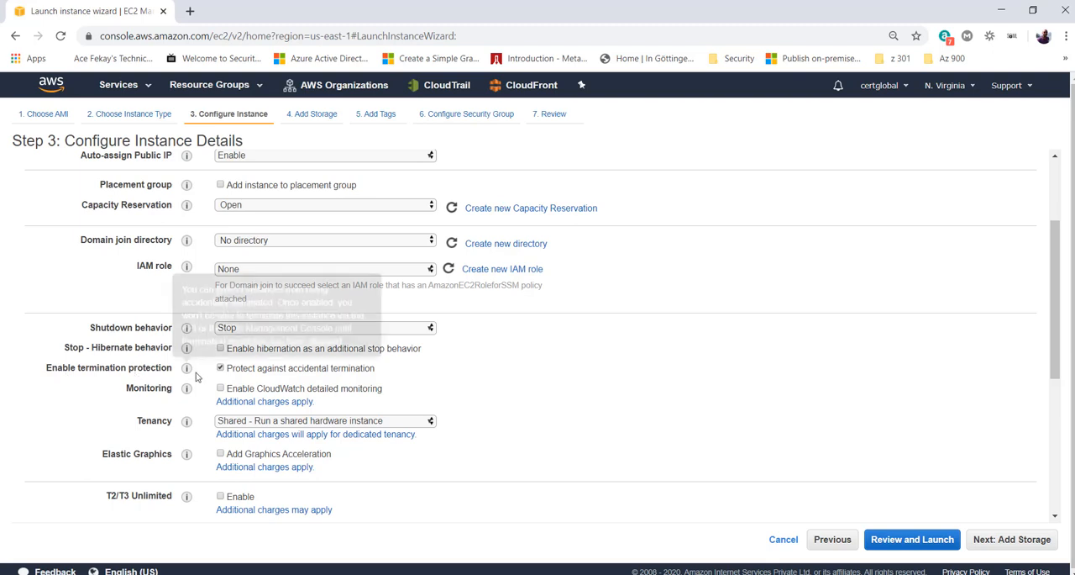
click(221, 369)
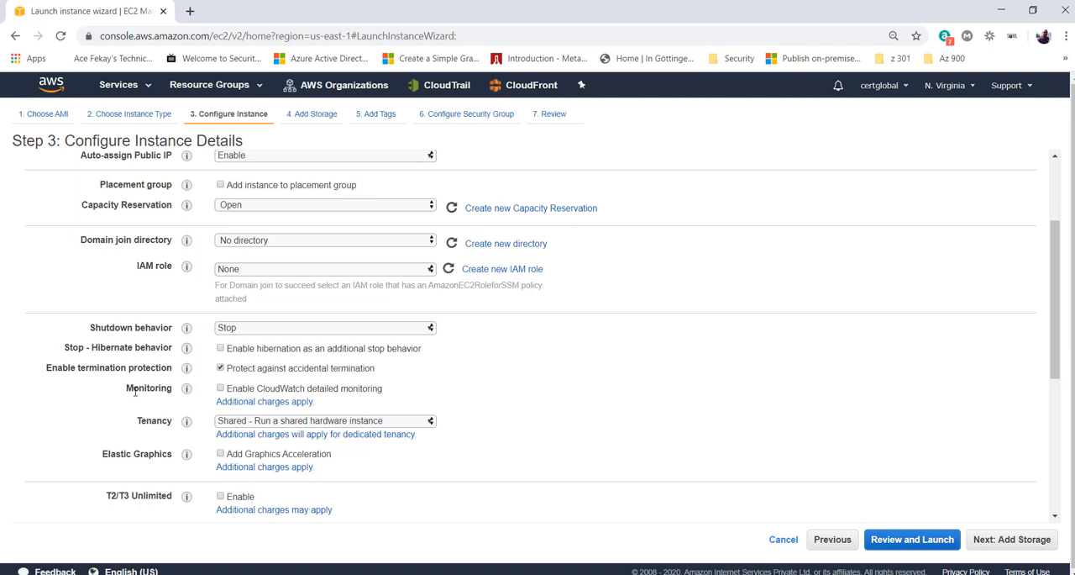
- Try the CloudWatch detailed monitoring option, and leave it disabled
click(220, 389)
click(335, 391)
click(279, 392)
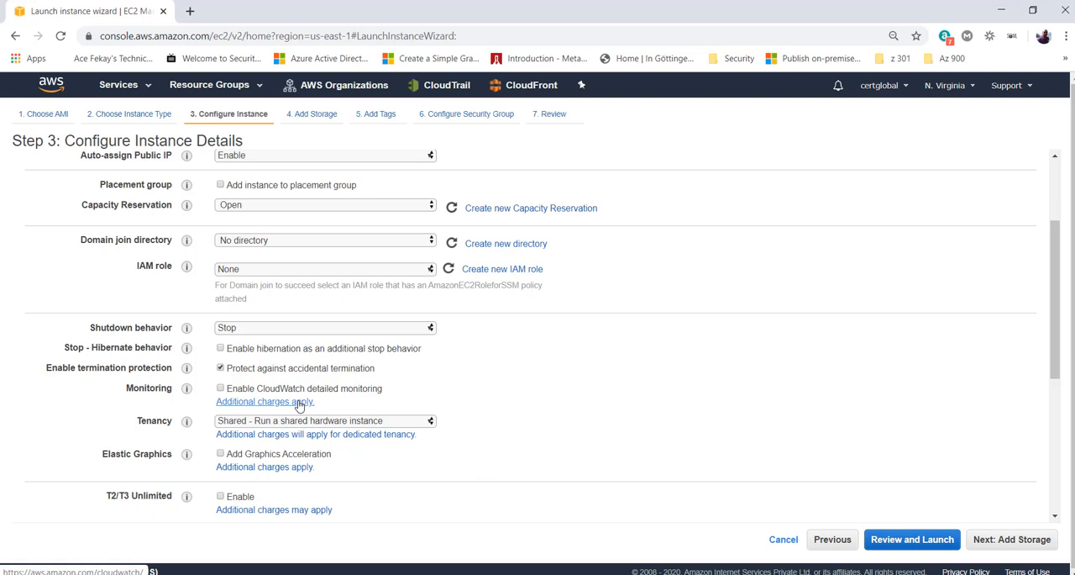
- Try the Dedicated instance and Dedicated host tenancy options, and set tenancy back to Shared - Run a shared hardware instance
click(285, 423)
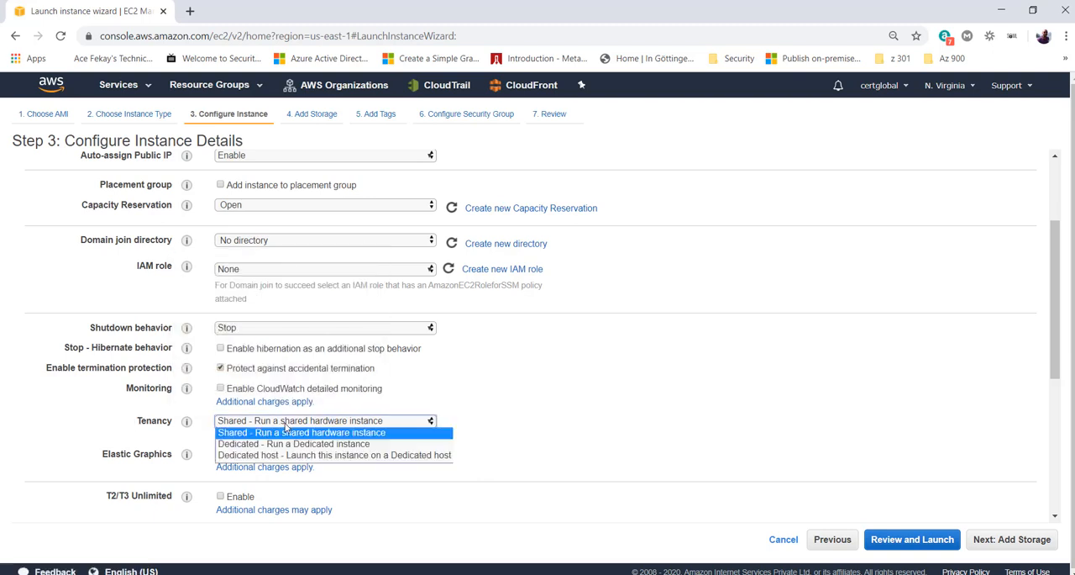
click(366, 444)
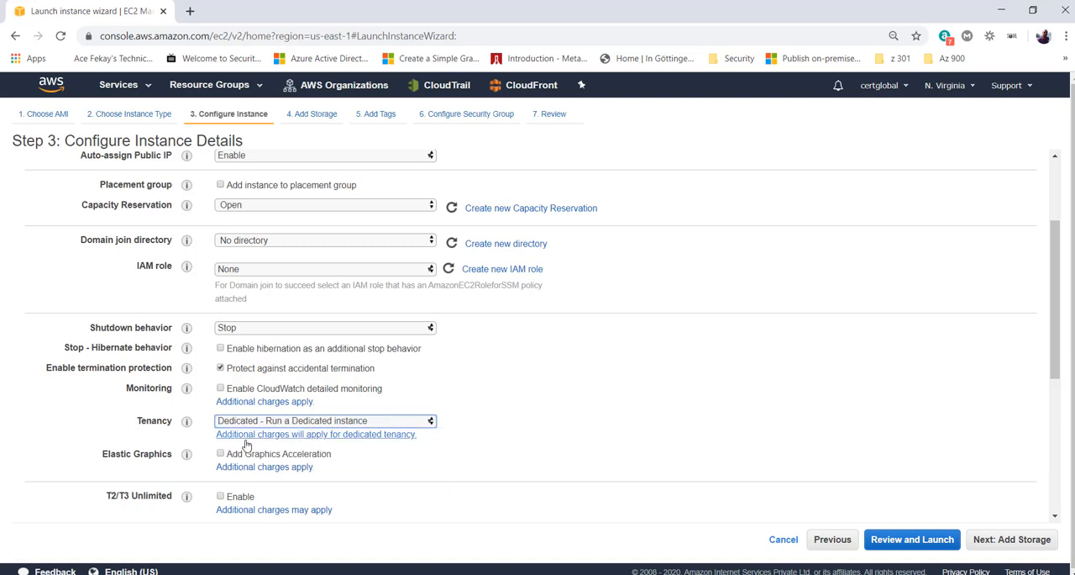
click(325, 422)
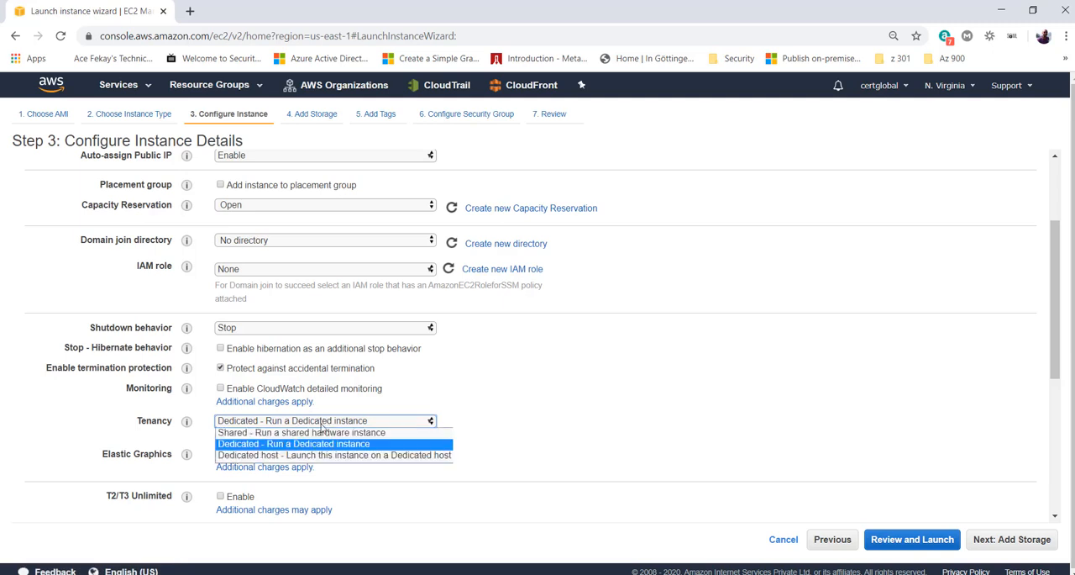
click(316, 456)
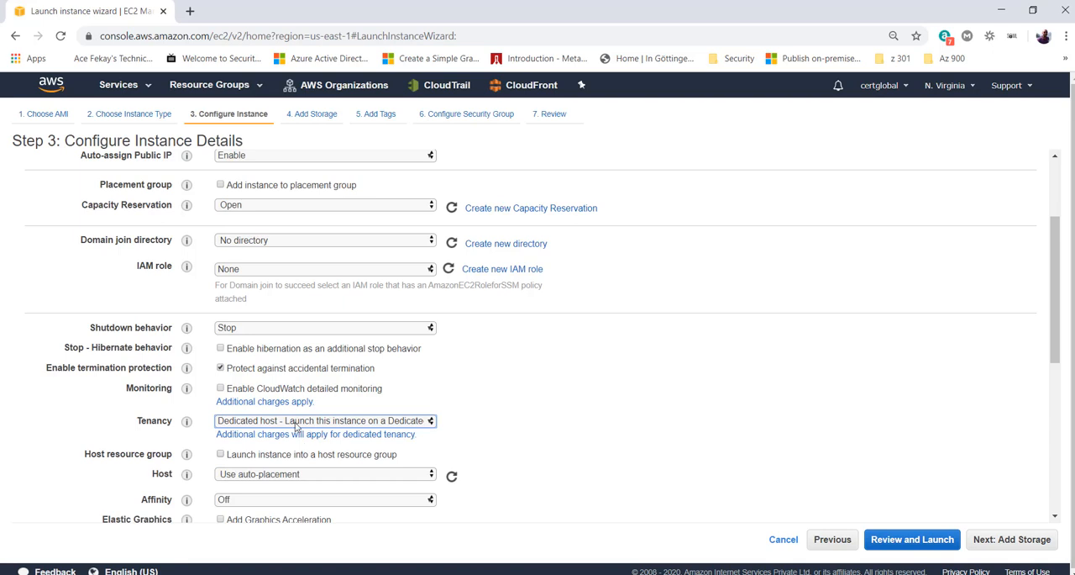
click(295, 423)
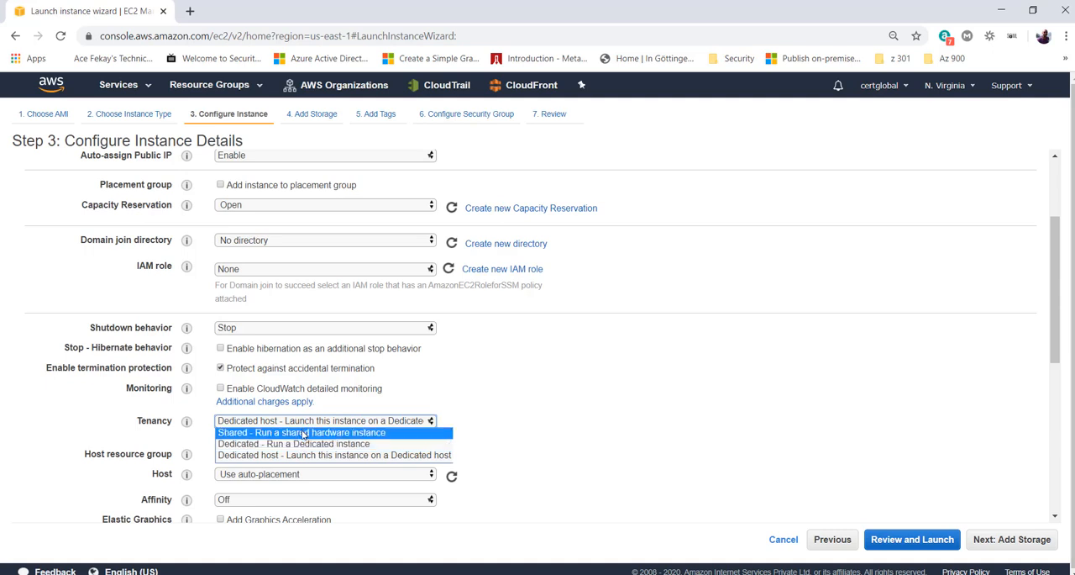
click(304, 433)
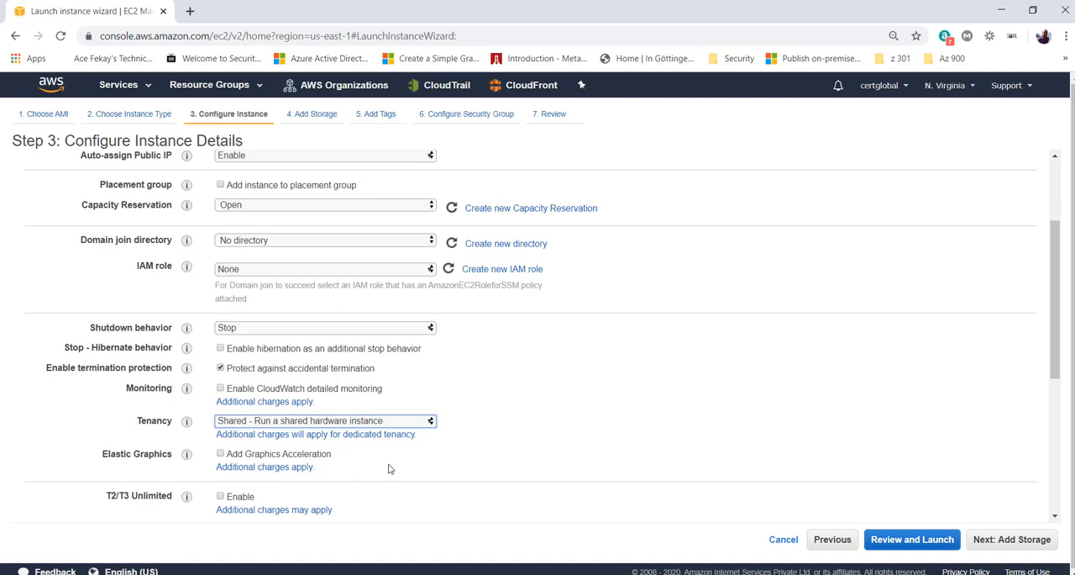
- Try adding a second network interface device to the instance, and remove it again
scroll(389, 469, down, 1)
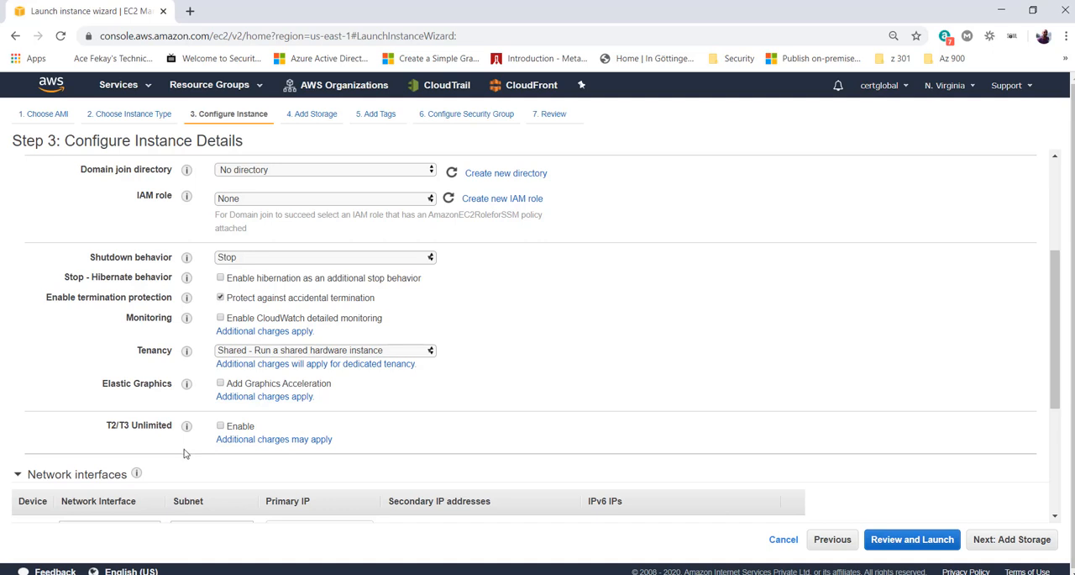
scroll(185, 454, down, 3)
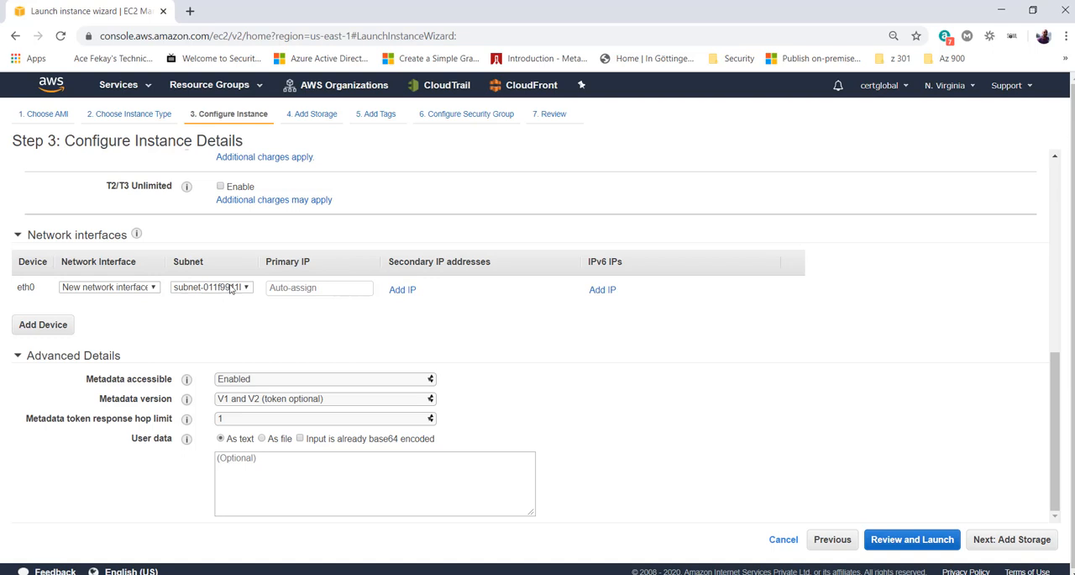
click(144, 287)
click(145, 295)
click(46, 326)
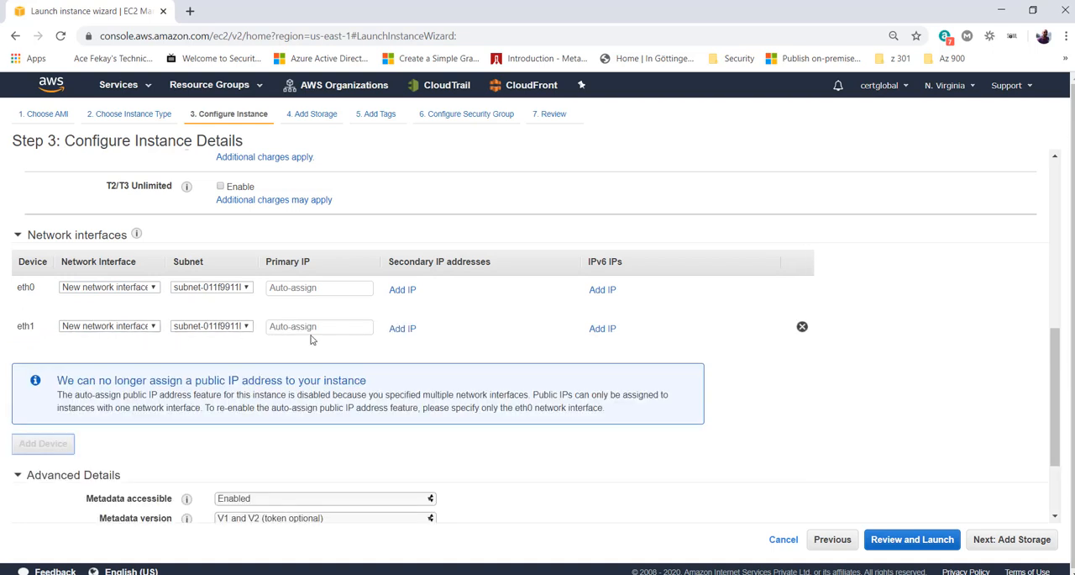
click(802, 326)
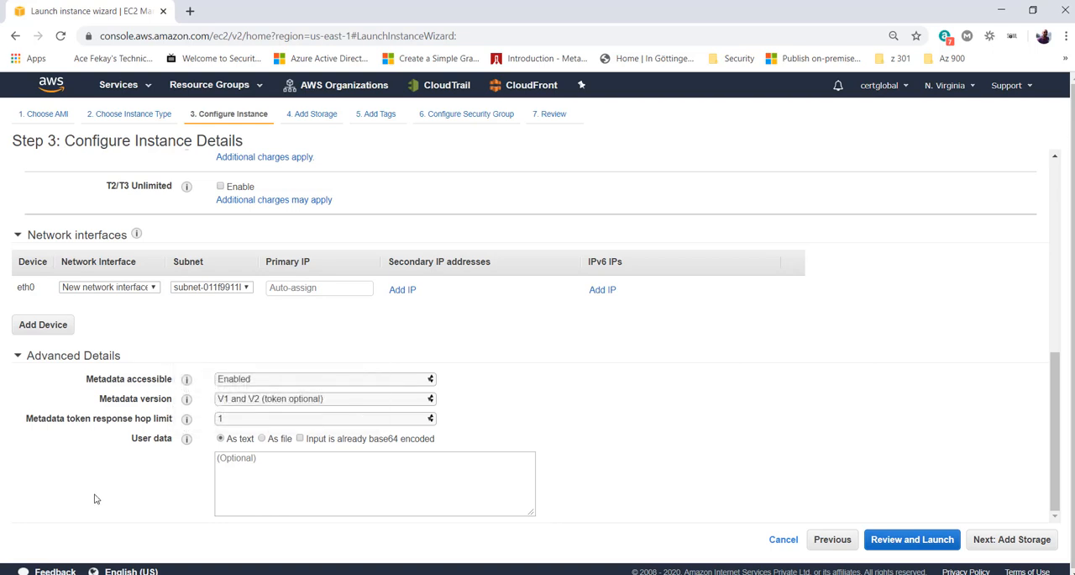
- Try the text "script" as the instance's user data, and clear it again
click(276, 495)
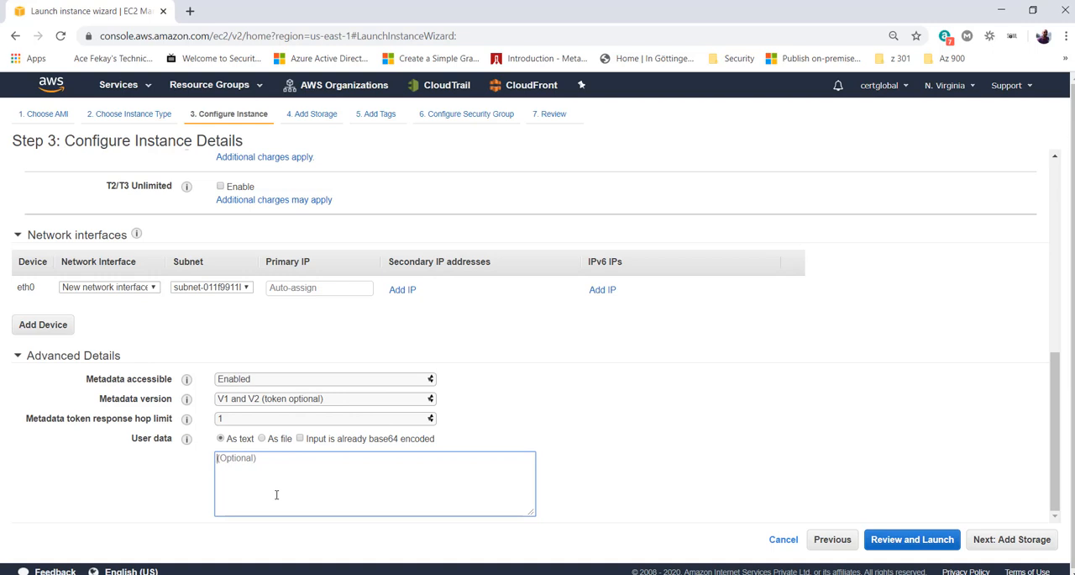
text(scrpt)
key(BackSpace)
key(BackSpace)
text(ipt)
drag(276, 468, 155, 467)
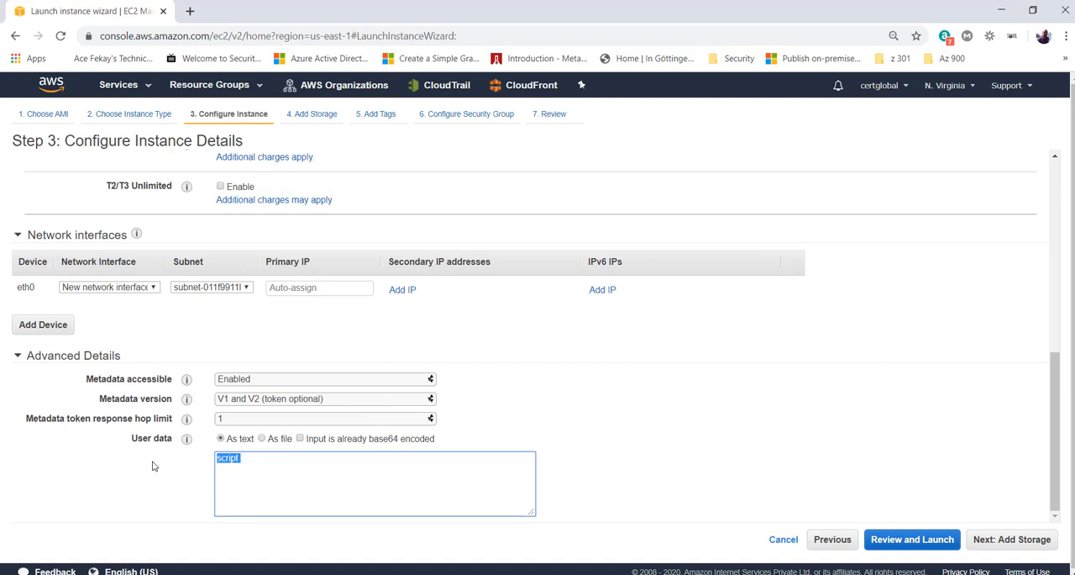
click(251, 465)
drag(255, 466, 173, 467)
key(BackSpace)
- Accept the instance details and continue to the Add Storage step
click(1026, 544)
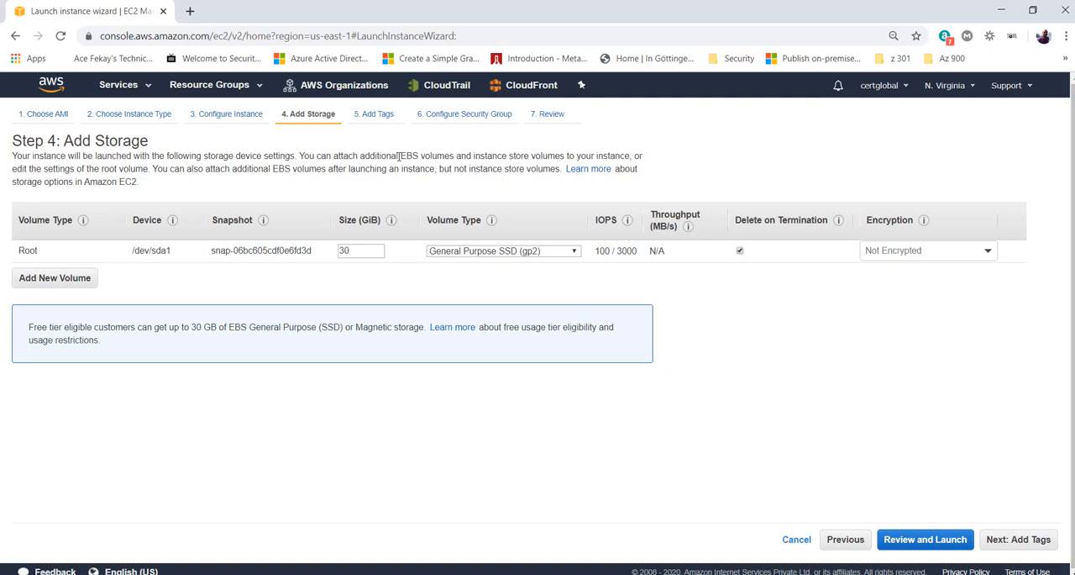
- Try adding two EBS volumes to the instance storage, and remove both again
drag(271, 169, 300, 171)
click(66, 301)
click(55, 284)
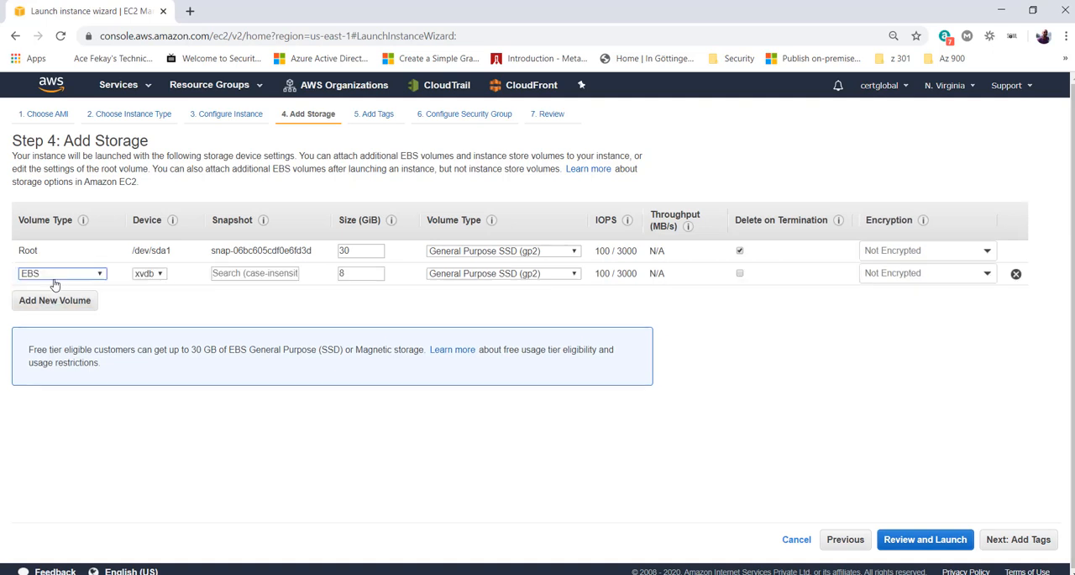
click(53, 299)
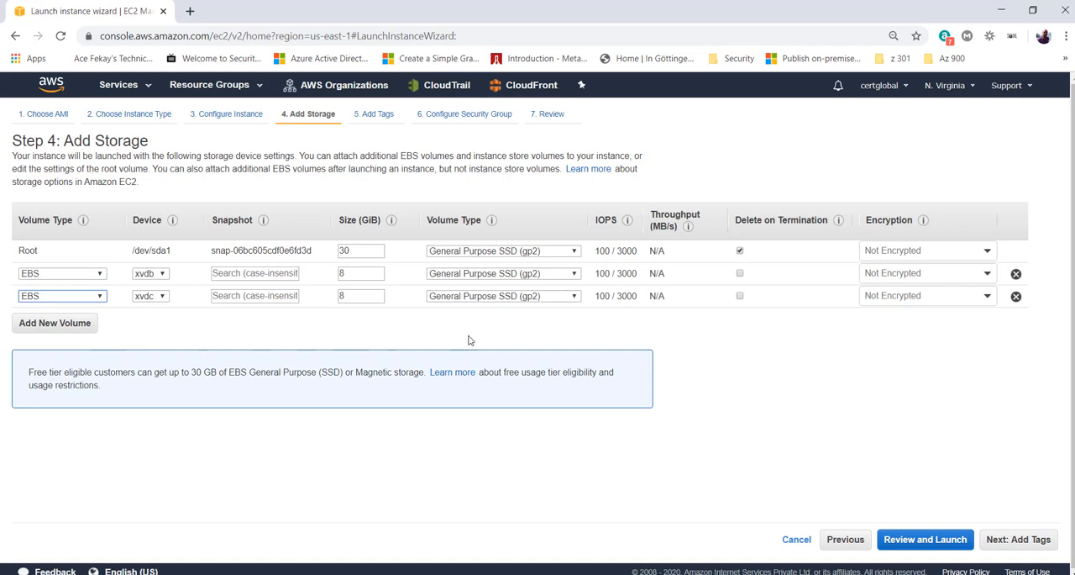
click(1017, 277)
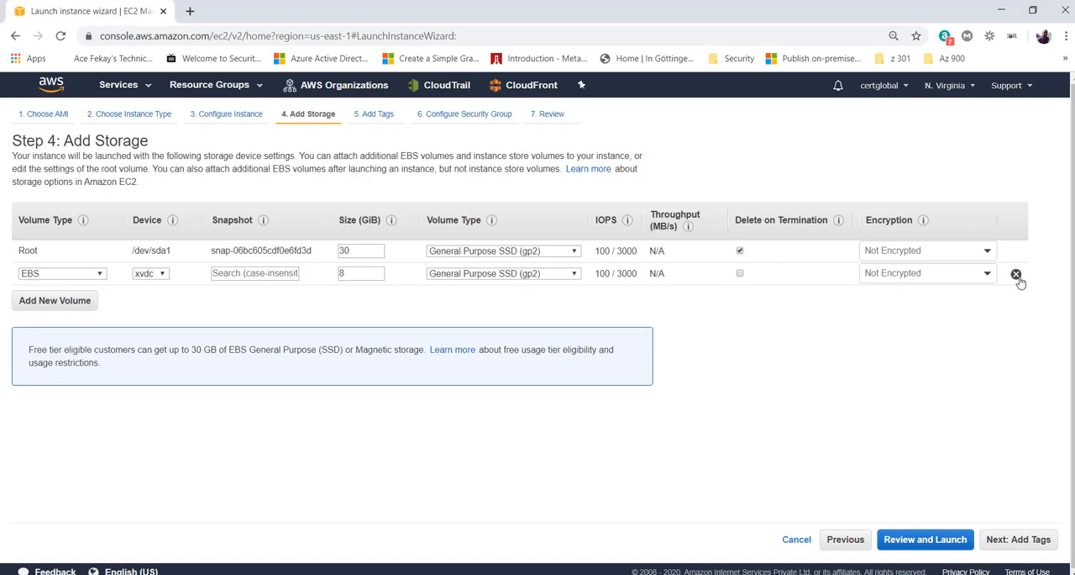
click(1017, 276)
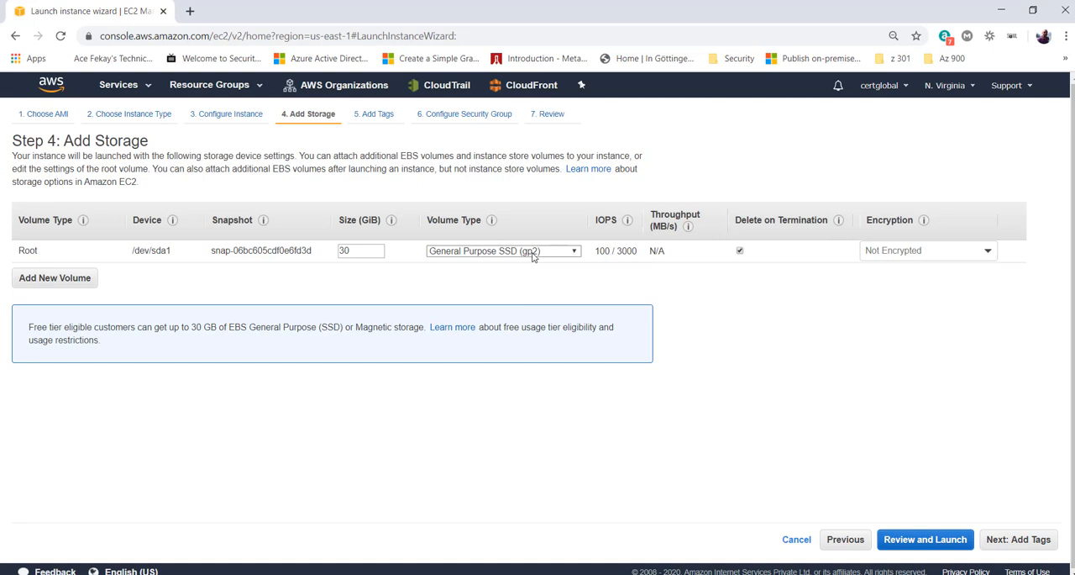
- Try Provisioned IOPS SSD (io1) as the root volume's type, and set it back to General Purpose SSD (gp2)
mouse_move(623, 252)
drag(622, 250, 636, 250)
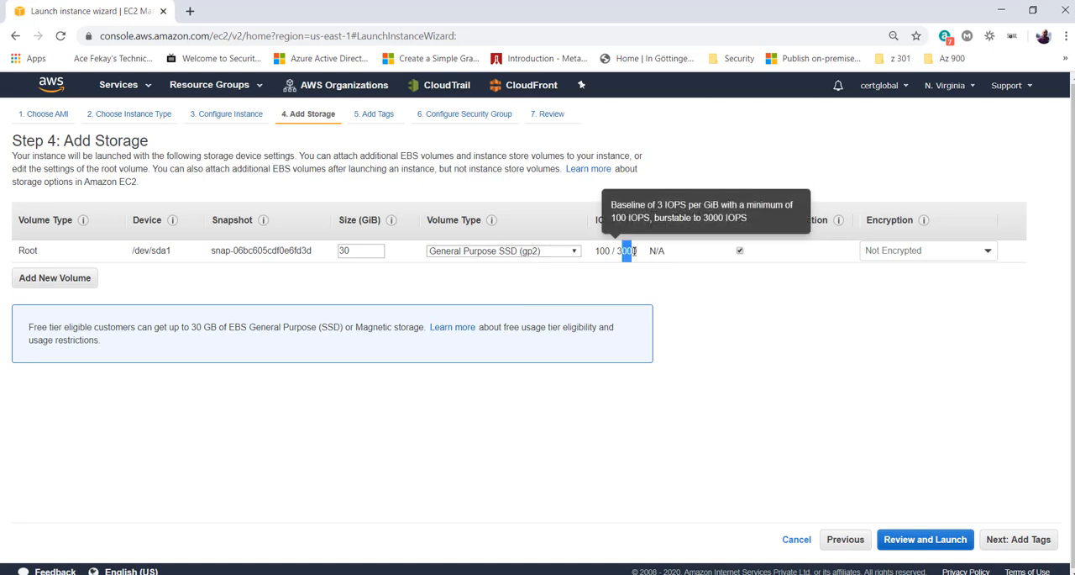
click(630, 256)
click(554, 251)
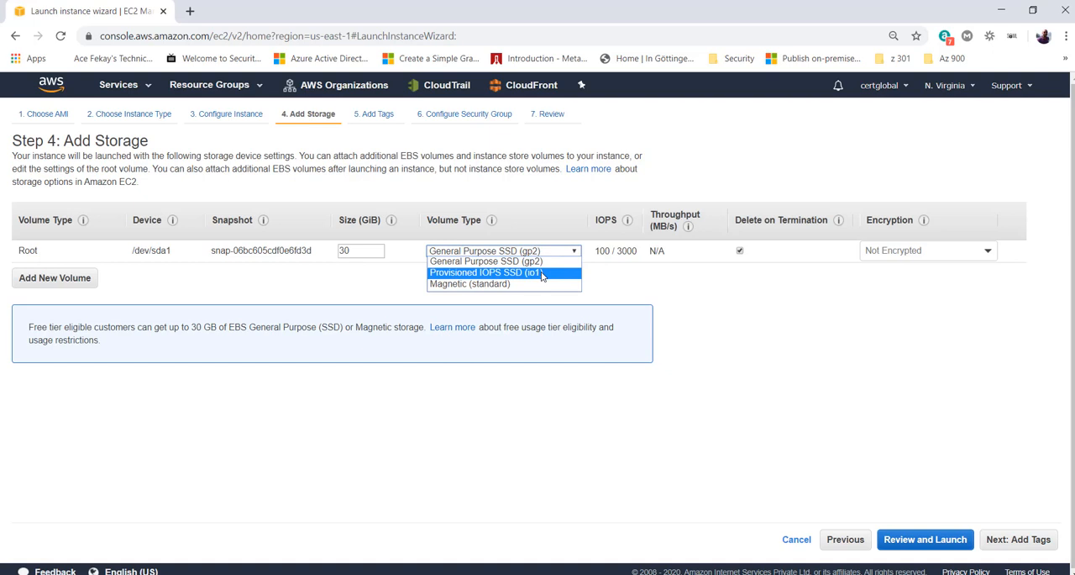
click(542, 273)
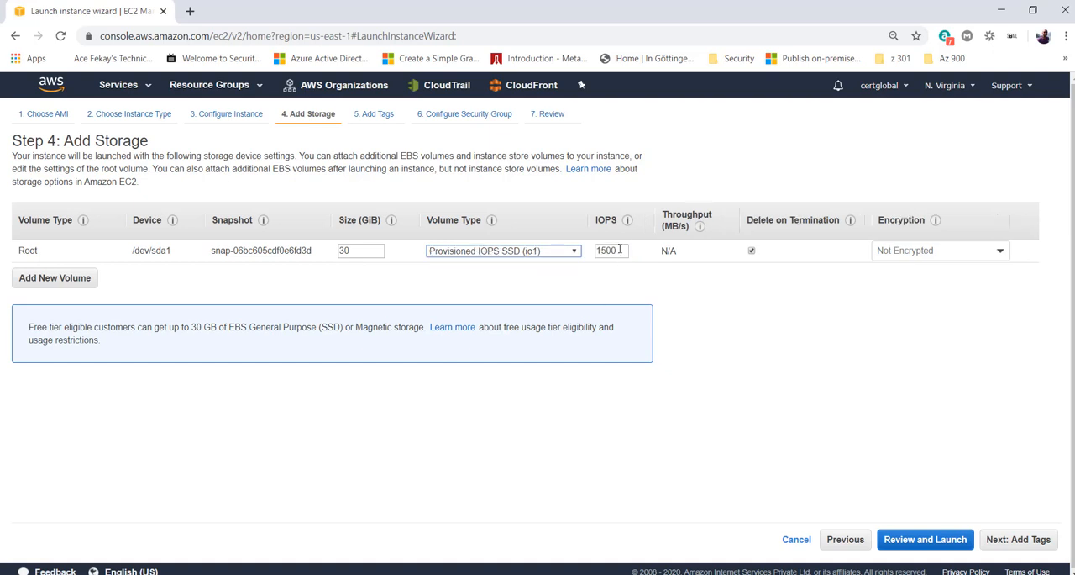
drag(629, 249, 552, 250)
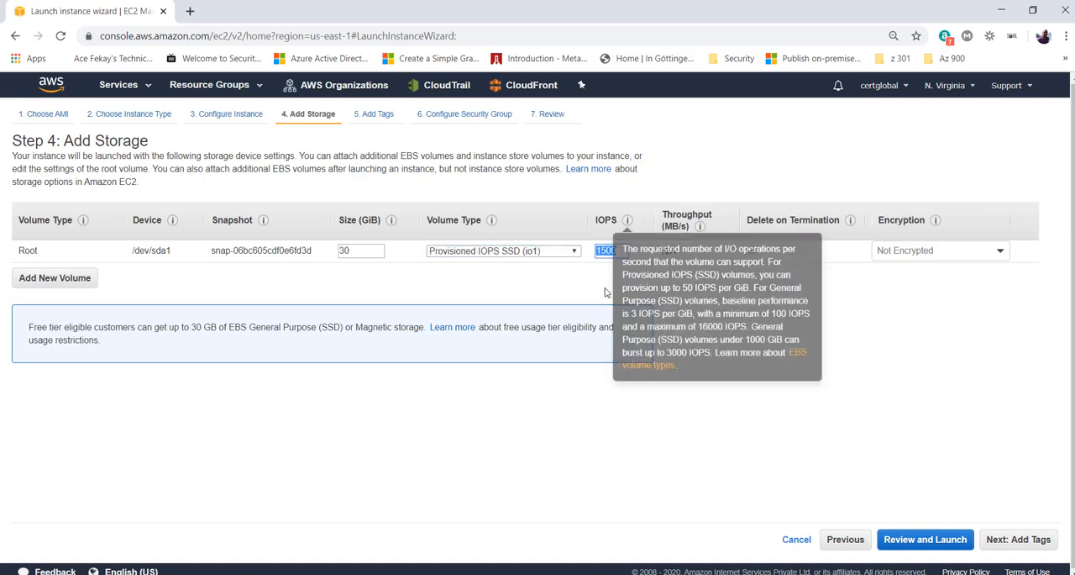
click(525, 256)
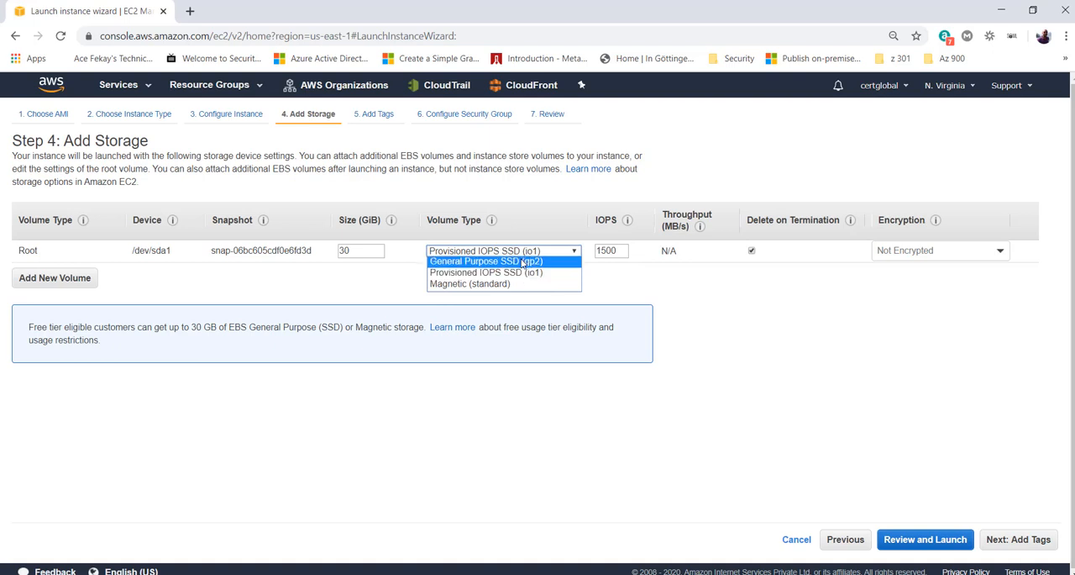
click(523, 262)
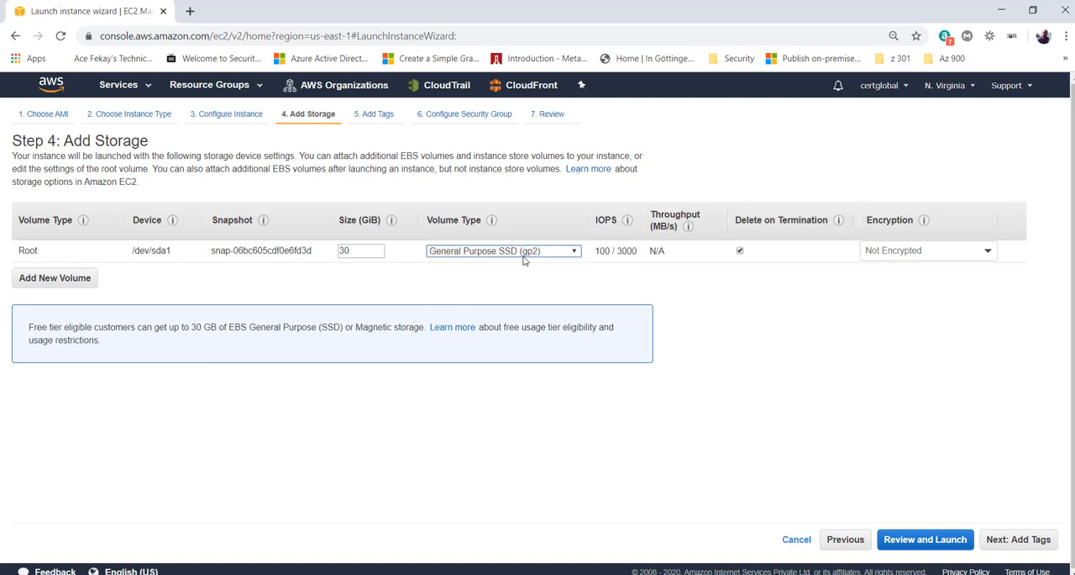
click(524, 256)
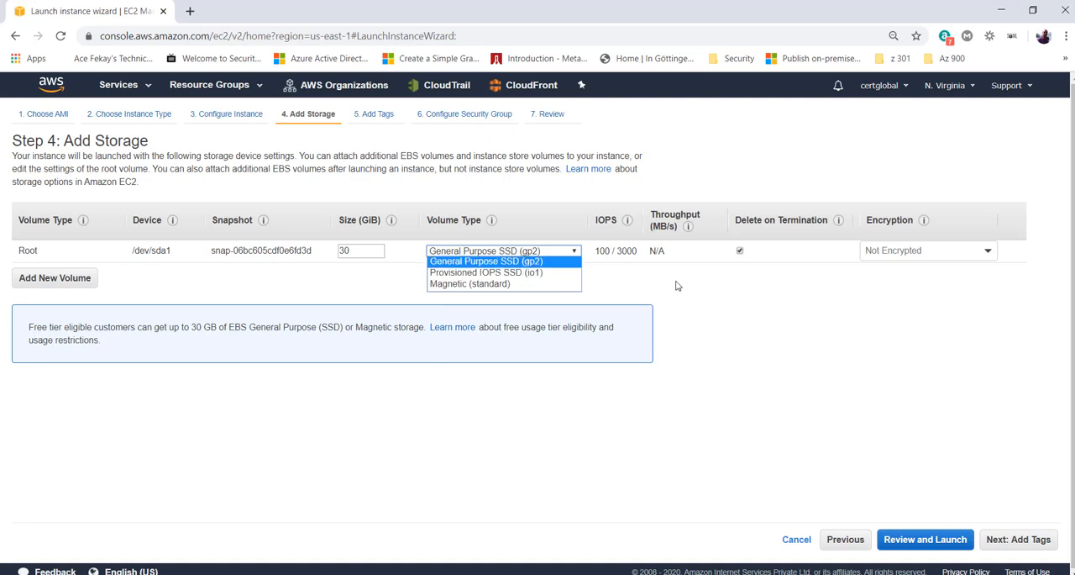
click(519, 262)
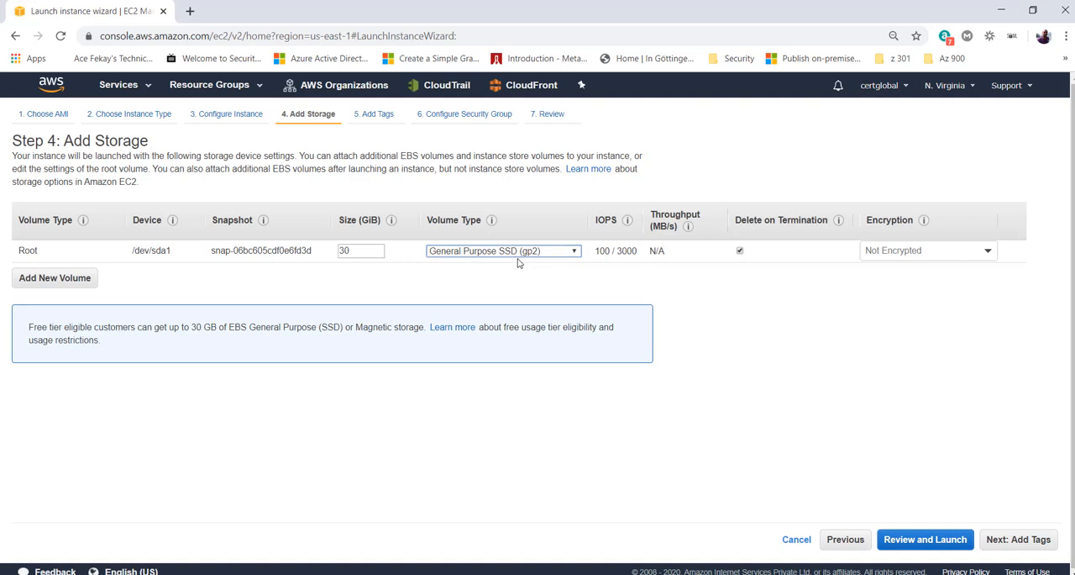
- Accept the storage settings, continue to the Add Tags step, and add a tag with key name and value webserver
click(1039, 541)
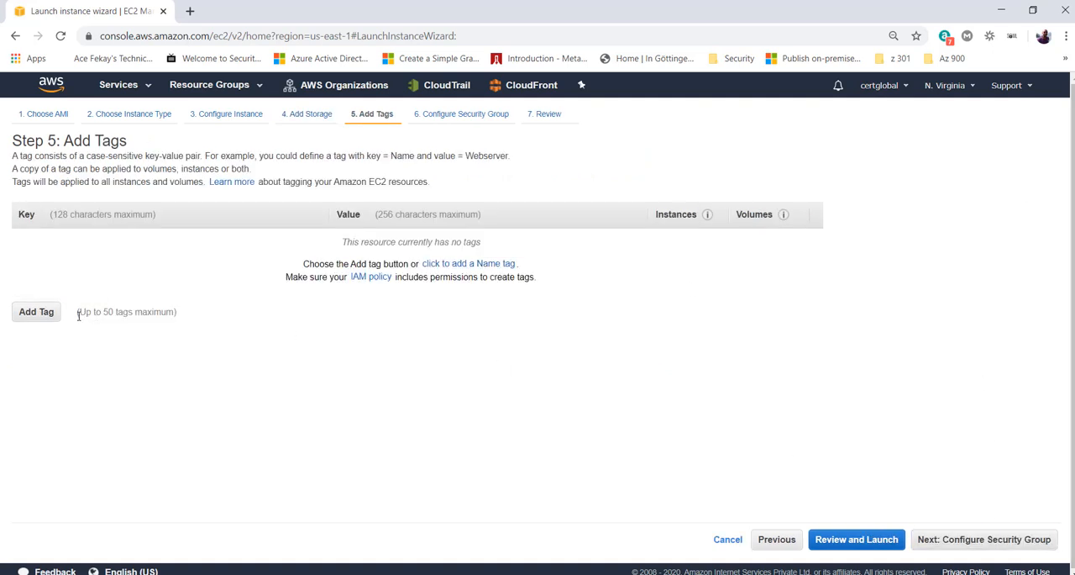
click(49, 316)
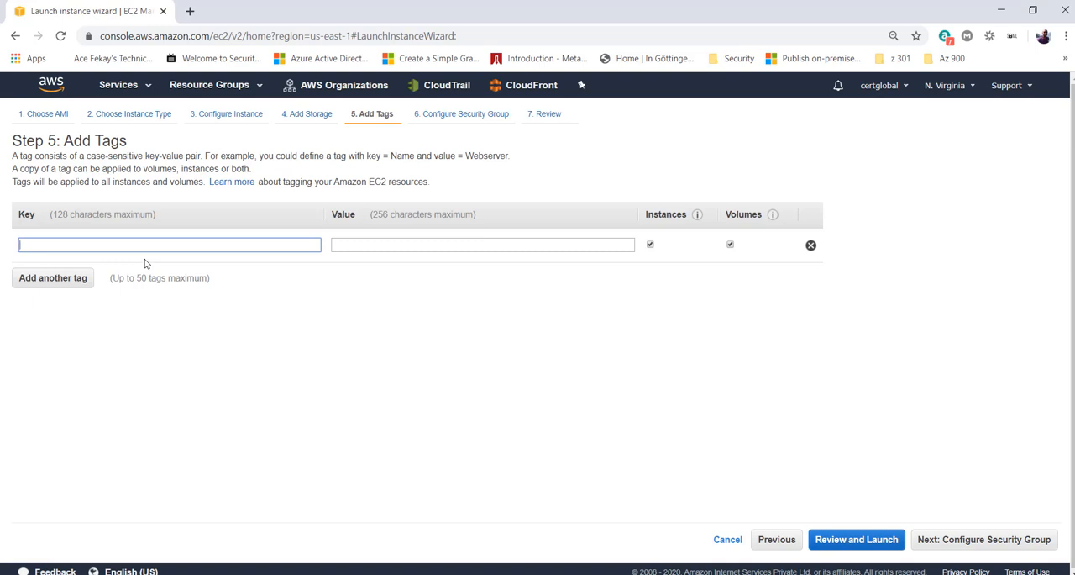
text(name)
key(Tab)
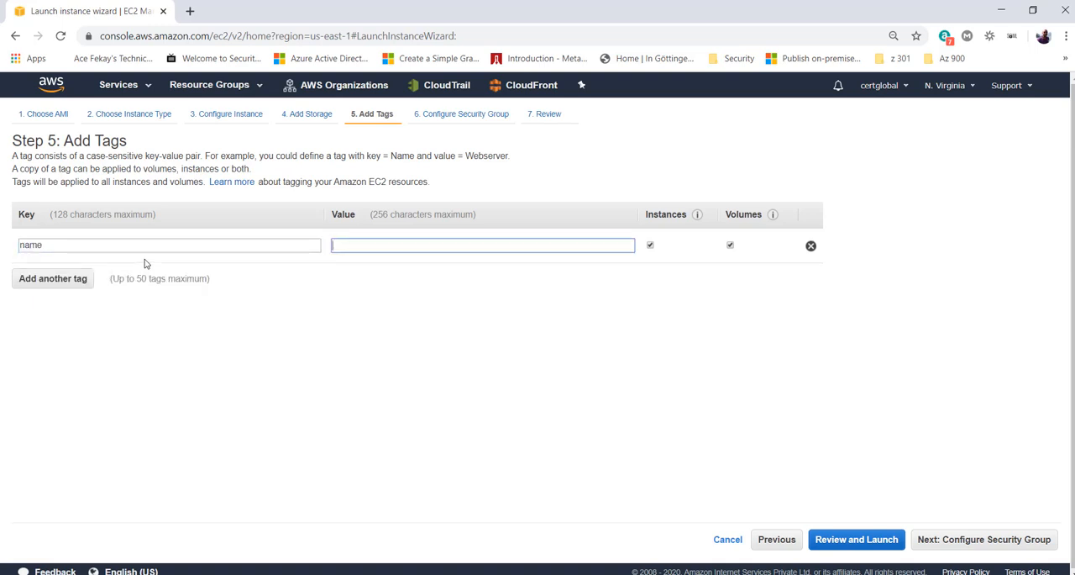
text(webserver)
- Add a second tag with key owner and the owner's first name as its value
click(34, 281)
text(owner)
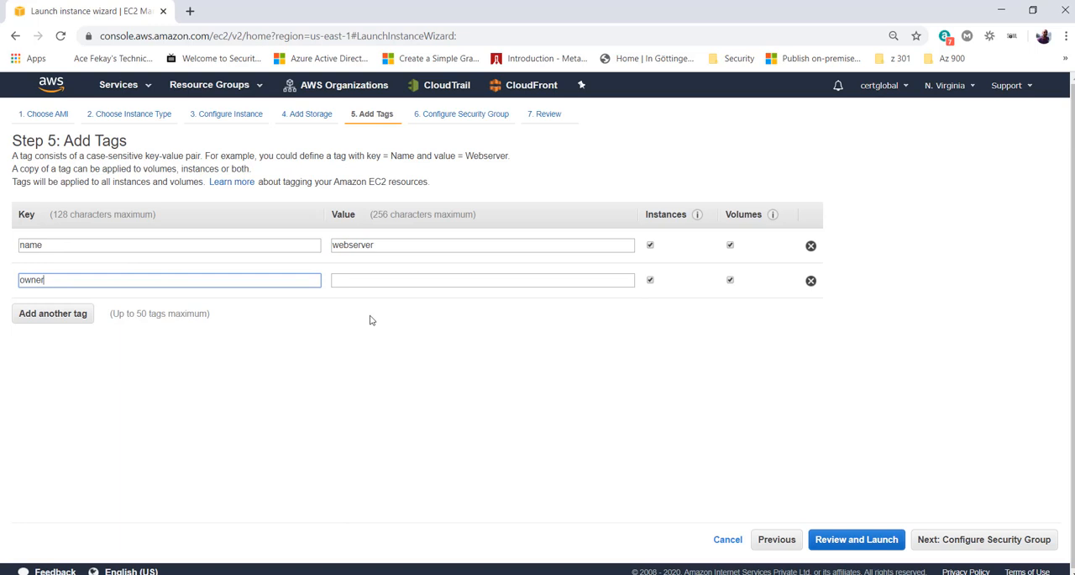
click(382, 280)
text(ron)
key(BackSpace)
text(b)
- Add a third tag with key applicationowner and the owner's e-mail address as its value
click(76, 313)
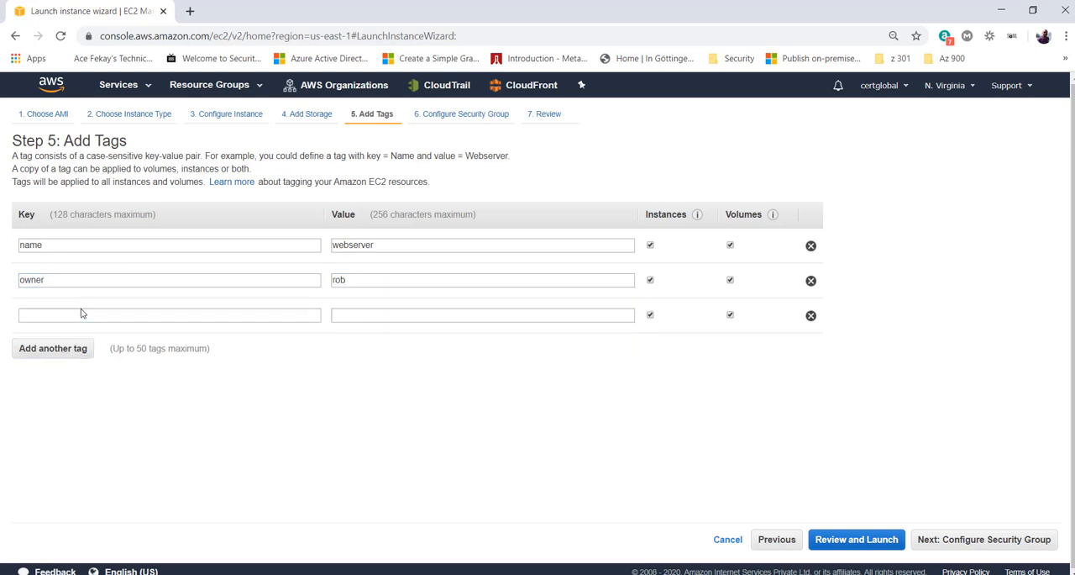
click(83, 314)
text(applicationowner)
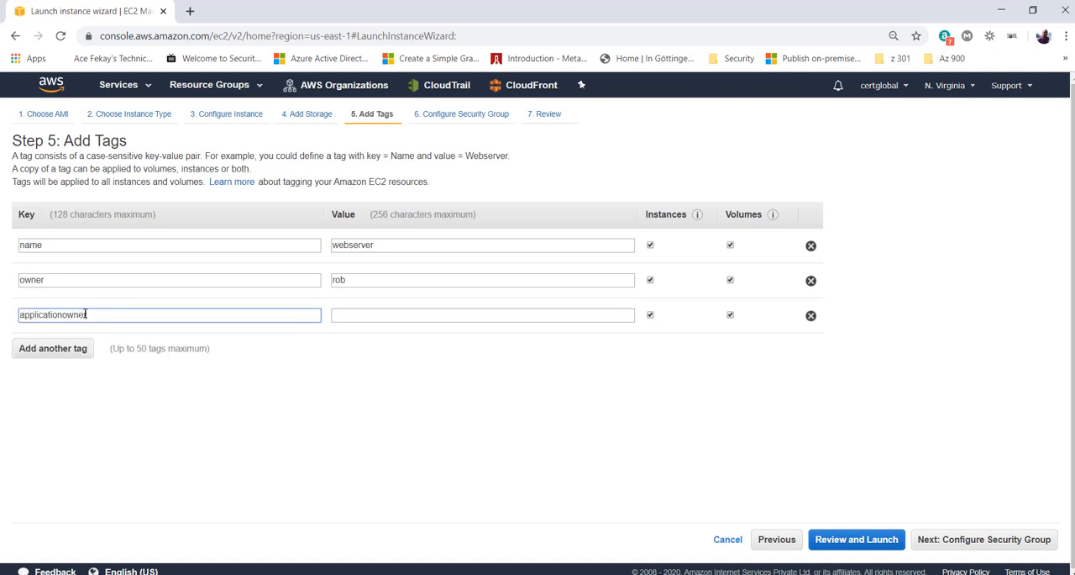
click(445, 316)
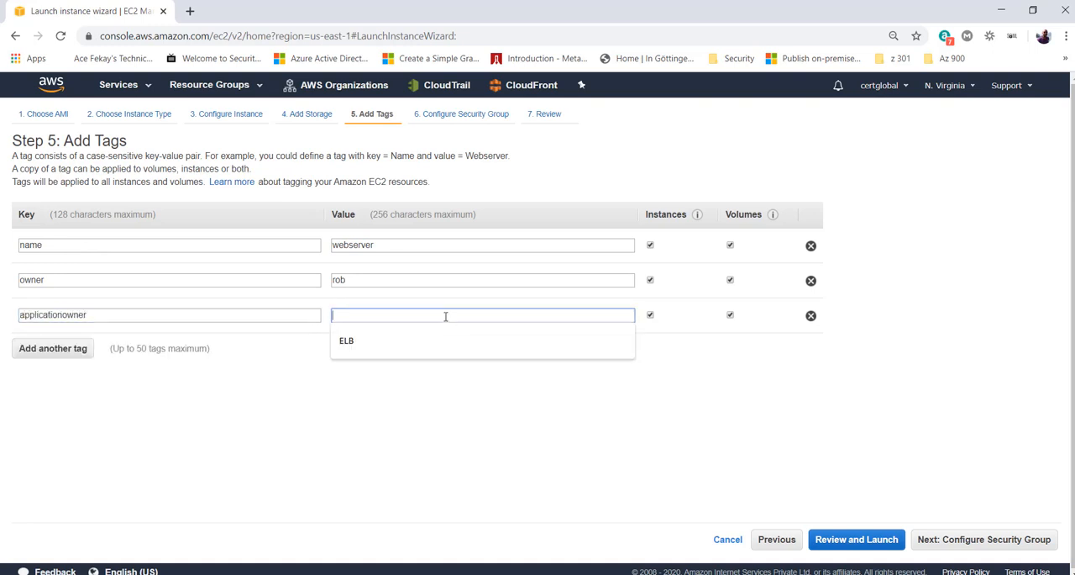
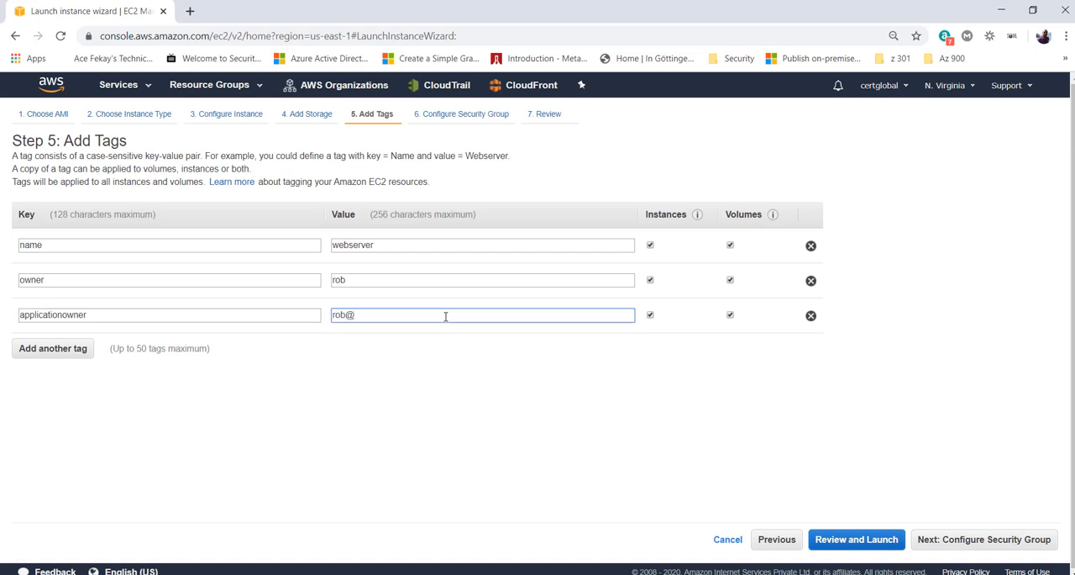
- Add a fourth tag with key "backup needed" and value Yes
click(57, 351)
text(backup)
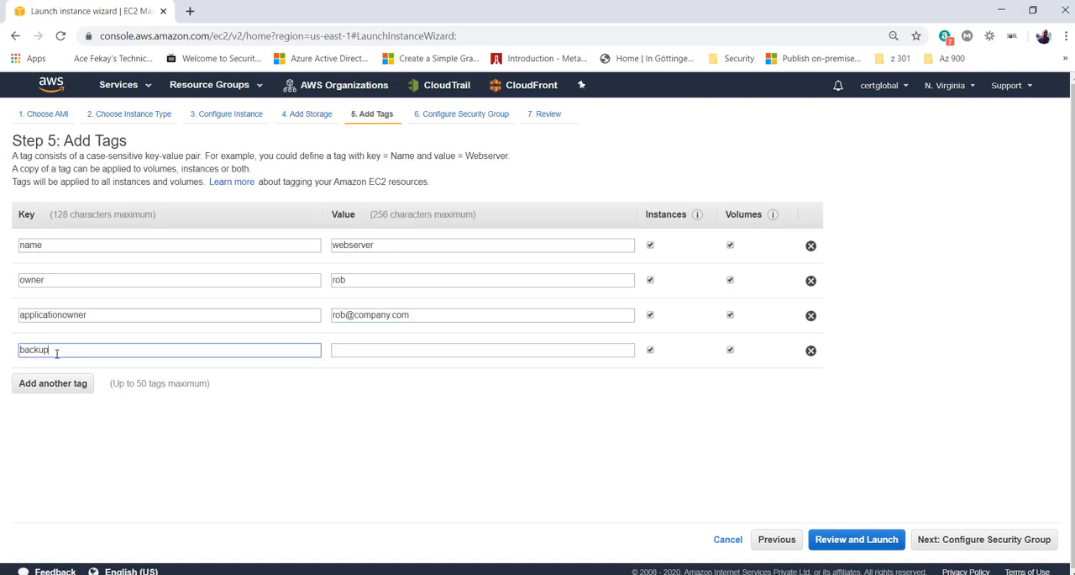
text( needed)
key(Tab)
text(YTes)
key(BackSpace)
key(BackSpace)
key(BackSpace)
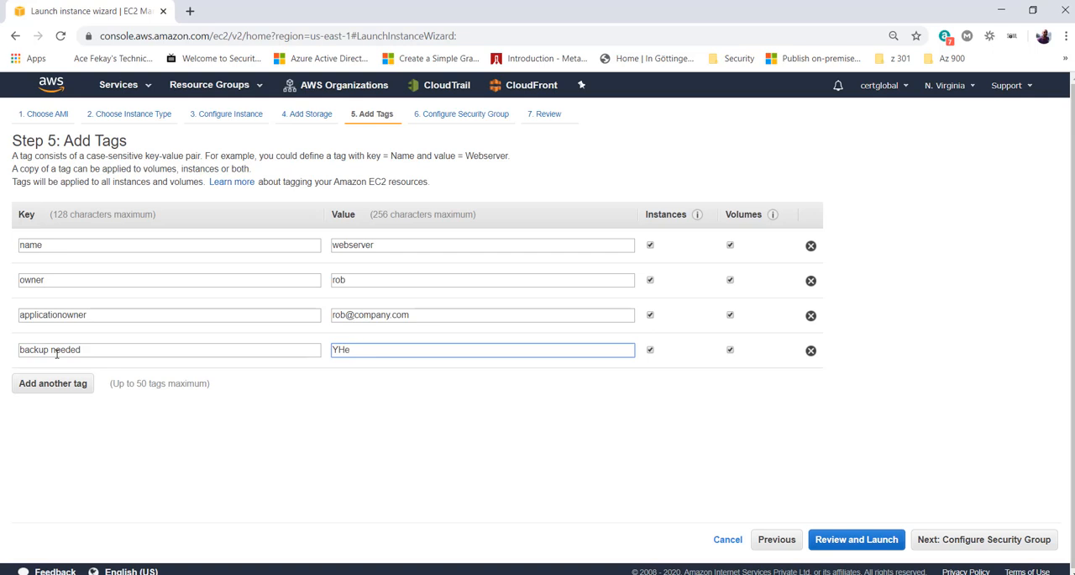
text(es)
- Add a fifth tag with key Cost Center and value 1236589, and continue to the Configure Security Group step
click(57, 383)
text(Cost )
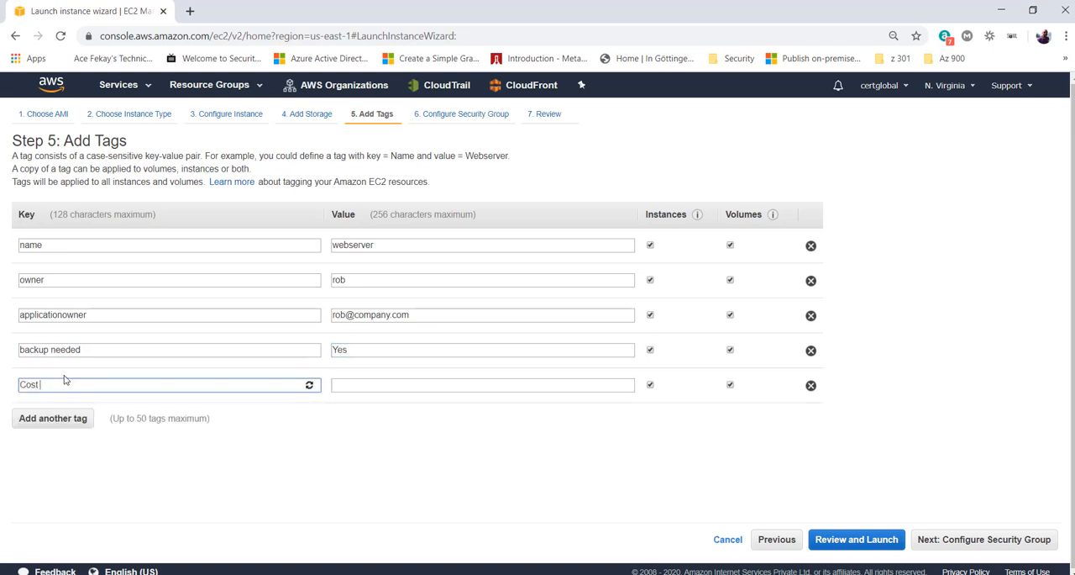
text(Center)
click(425, 384)
text(1236589)
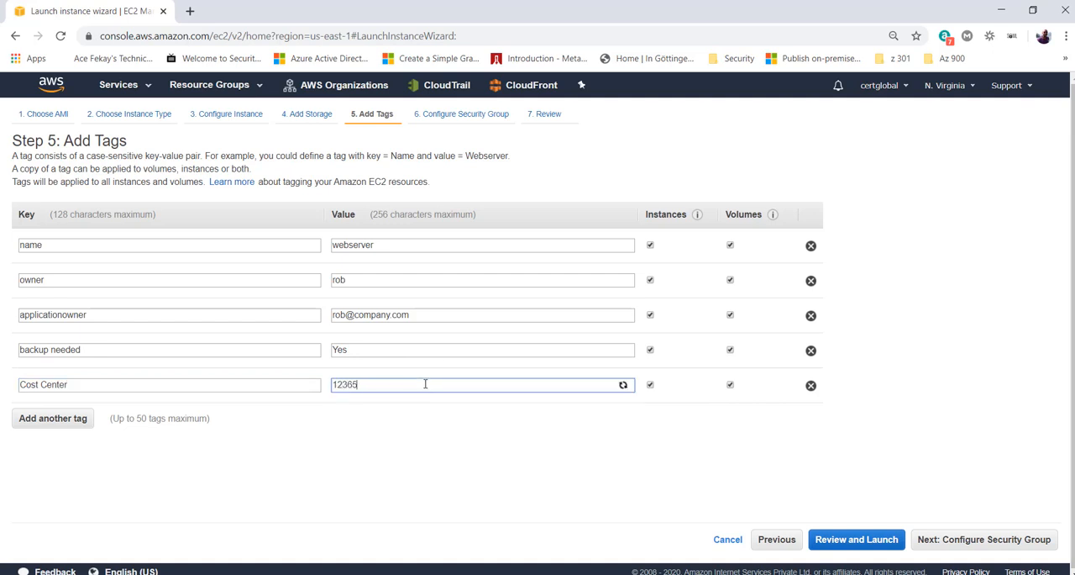
click(436, 498)
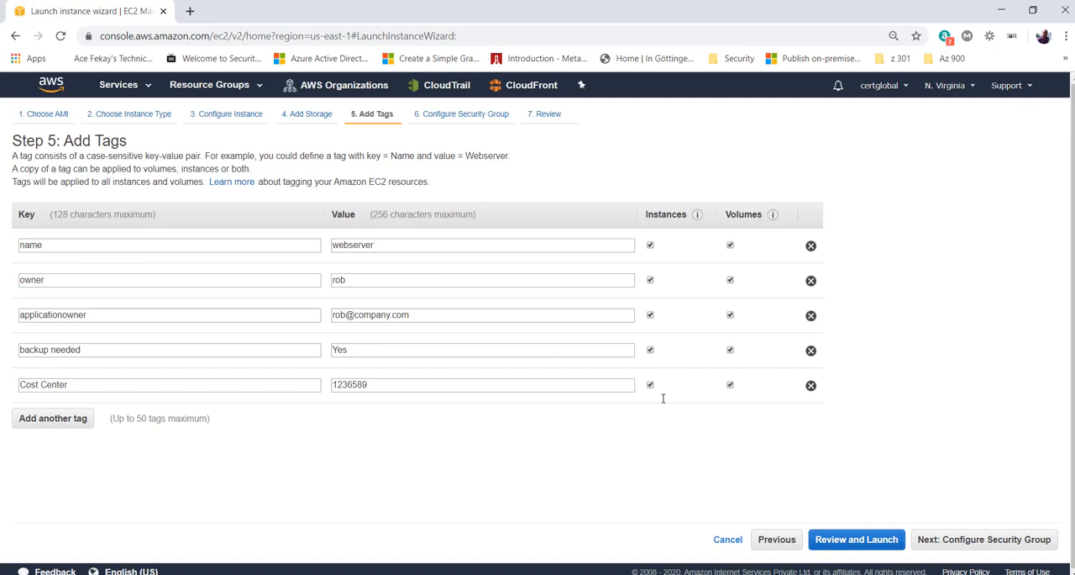
click(998, 541)
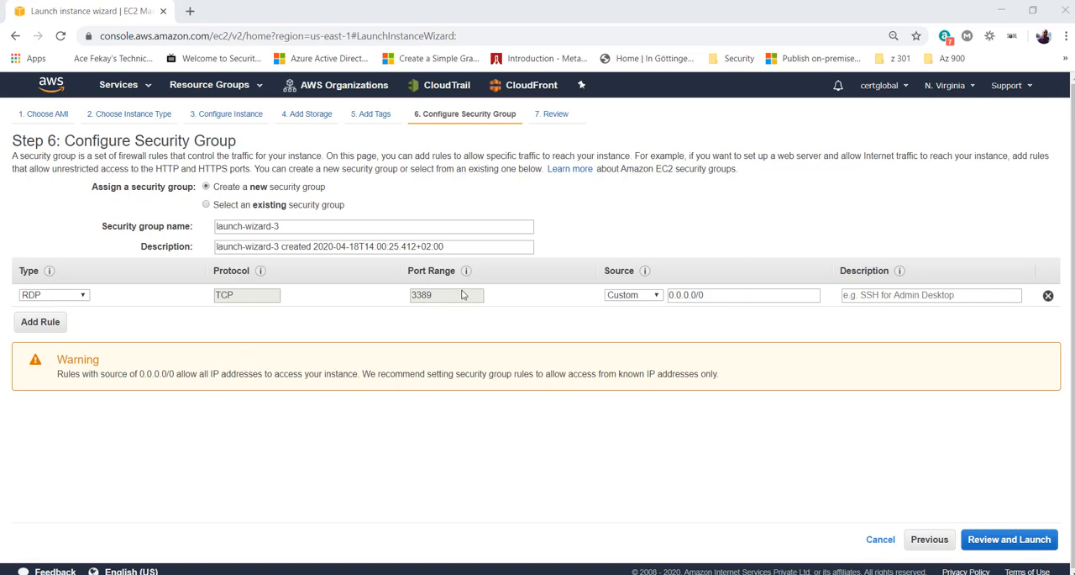
- Add an inbound HTTP rule to the new security group below the RDP rule
drag(461, 294, 392, 301)
click(363, 320)
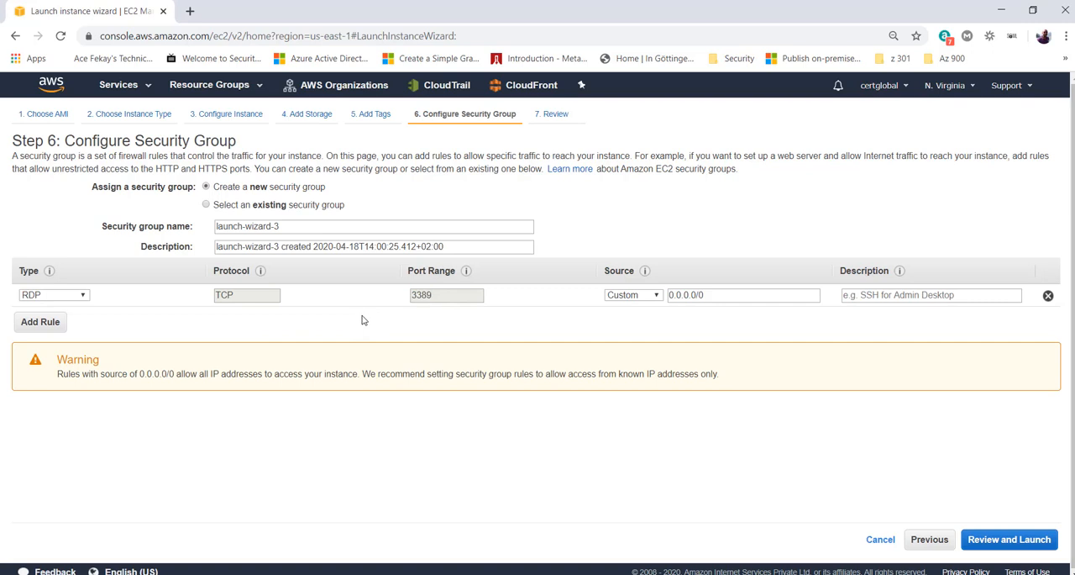
click(44, 324)
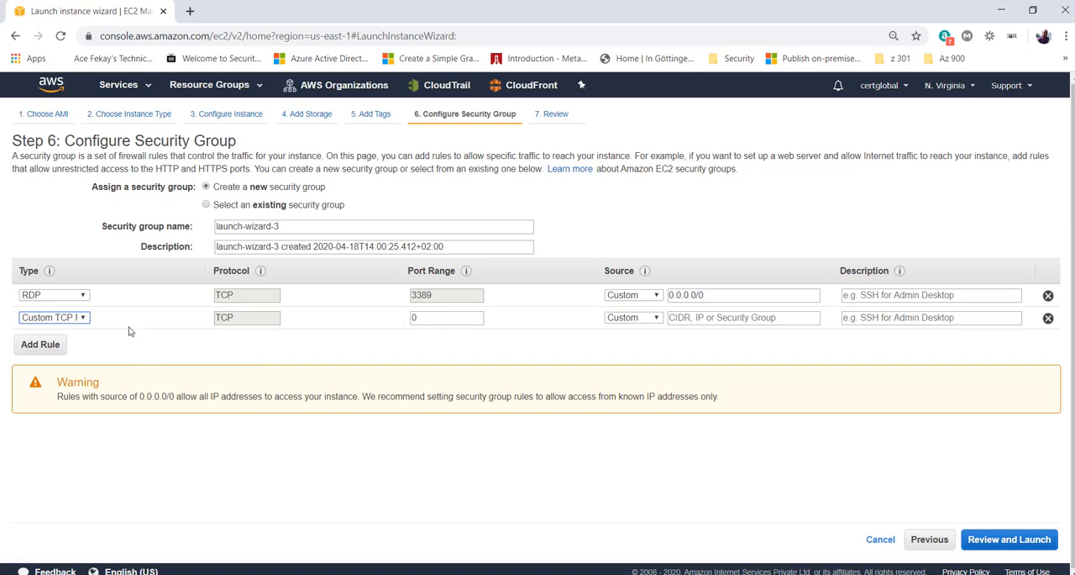
click(91, 319)
drag(132, 346, 130, 380)
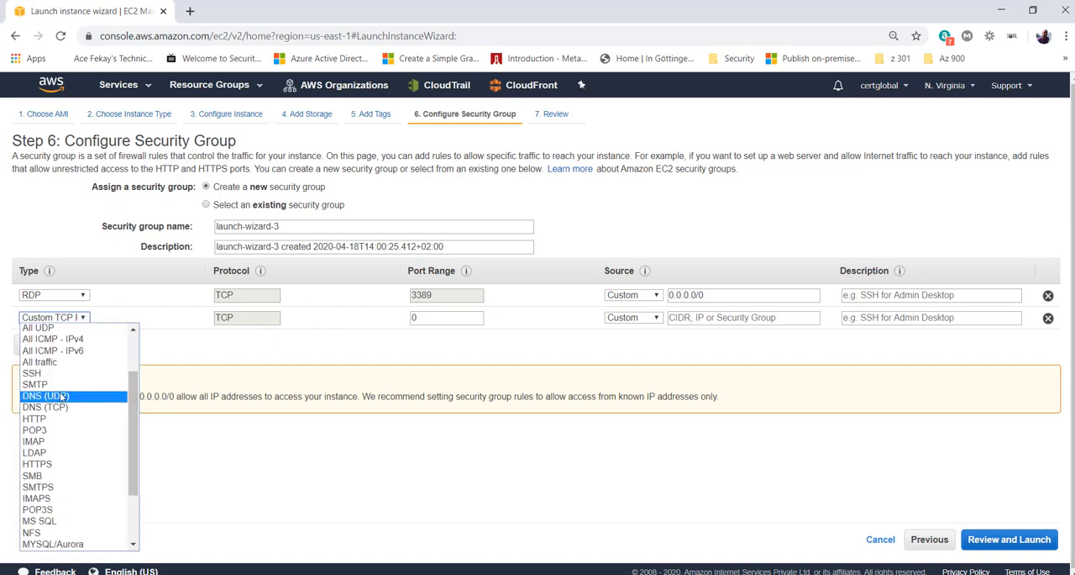
key(h)
key(h)
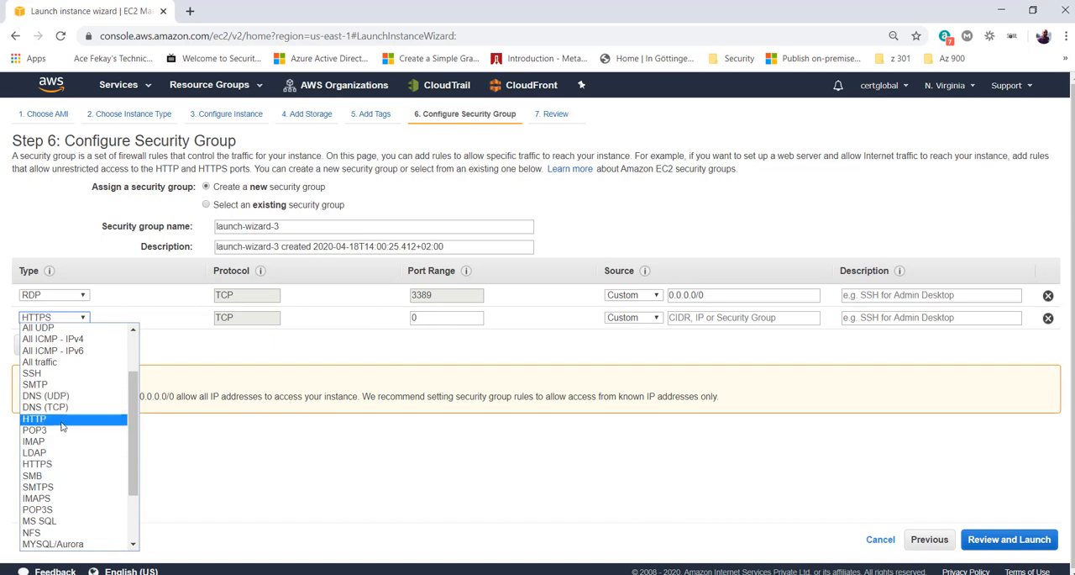
click(62, 424)
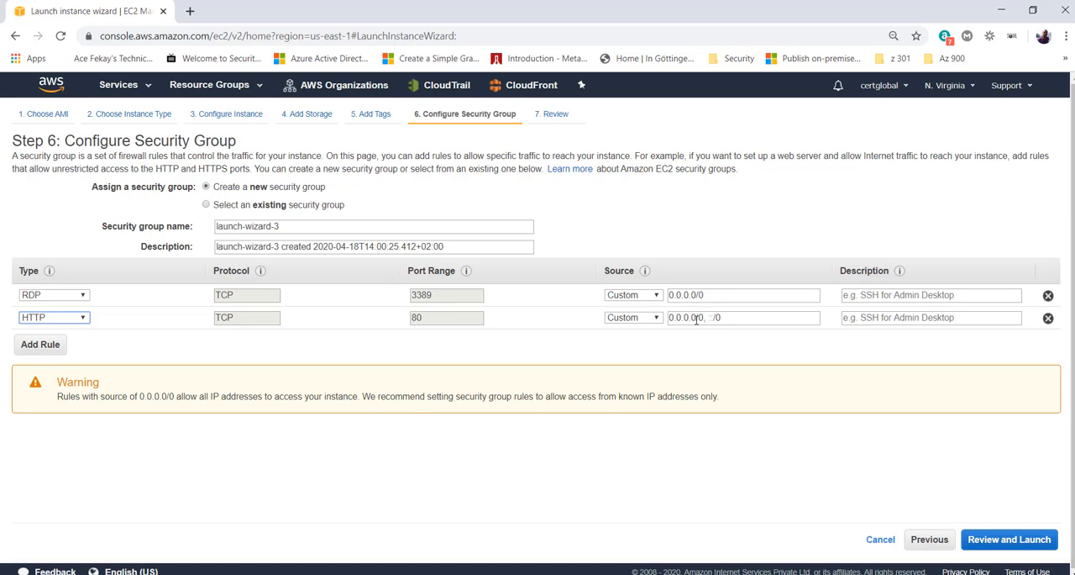
- Set the HTTP rule's source to My IP
mouse_move(706, 320)
mouse_down()
mouse_move(656, 323)
mouse_move(719, 319)
mouse_move(708, 320)
mouse_up()
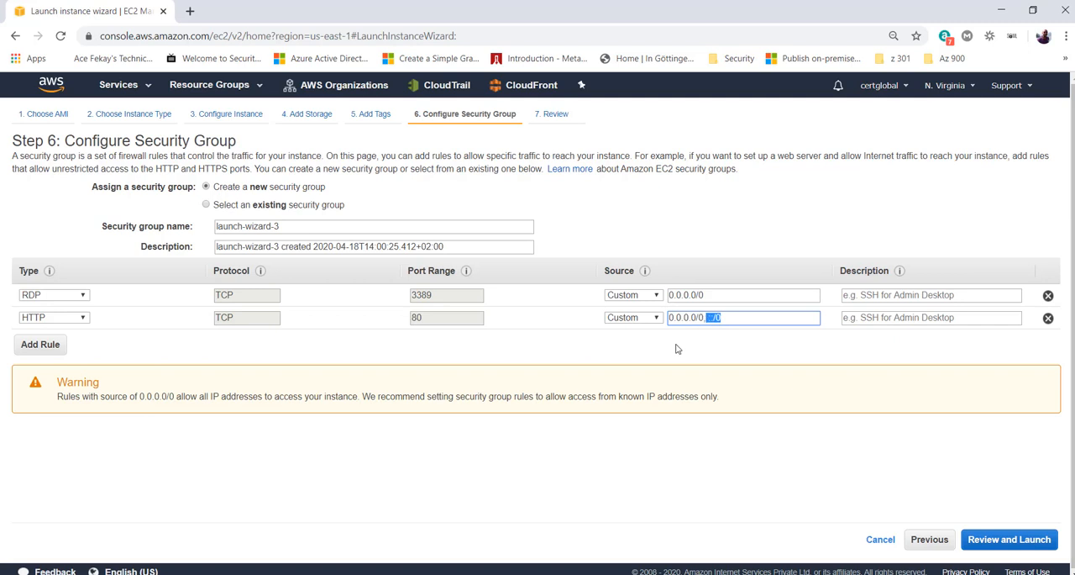
click(677, 348)
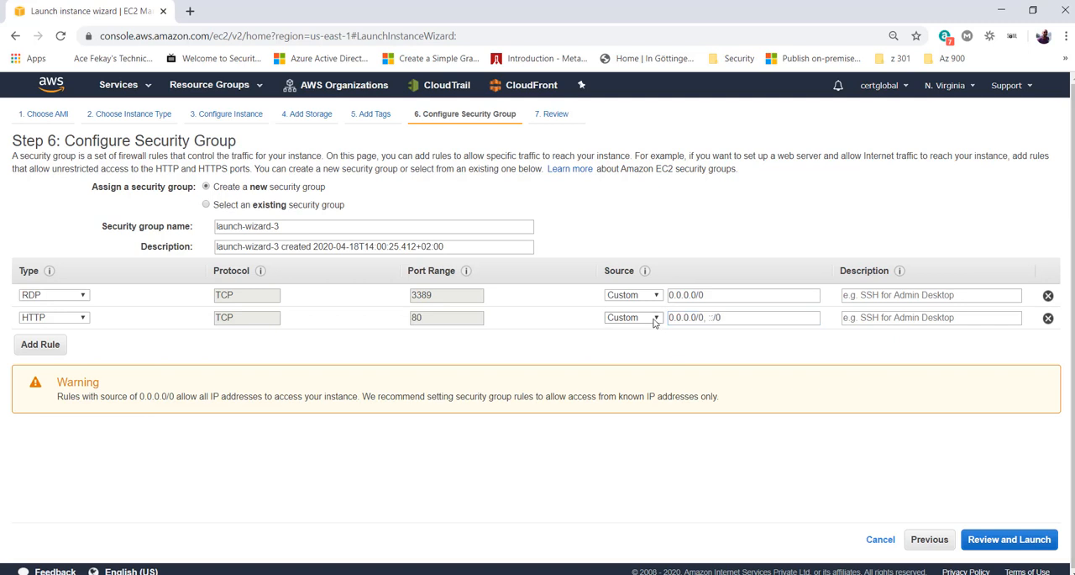
click(655, 322)
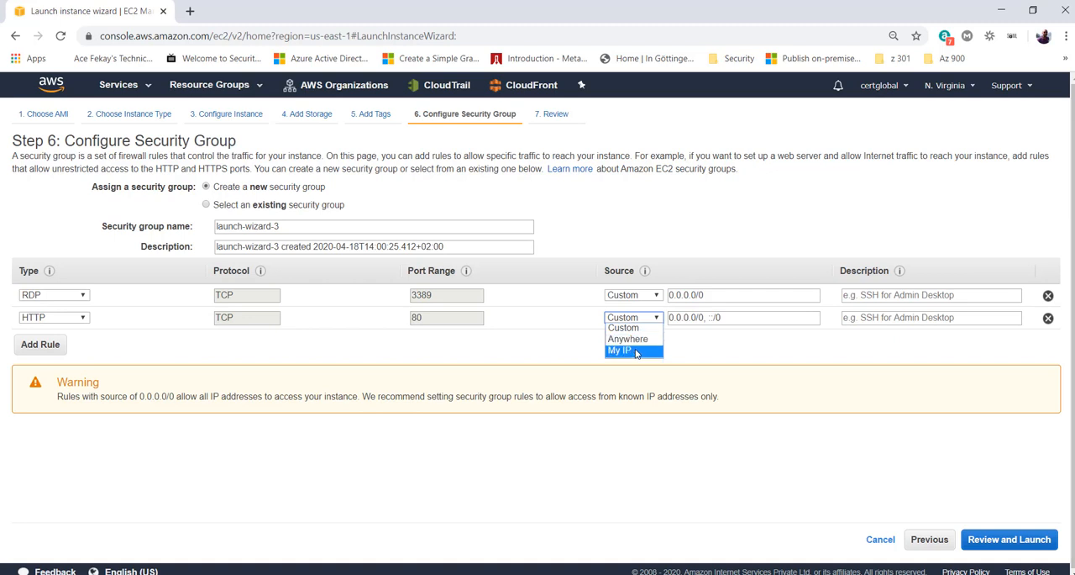
click(636, 351)
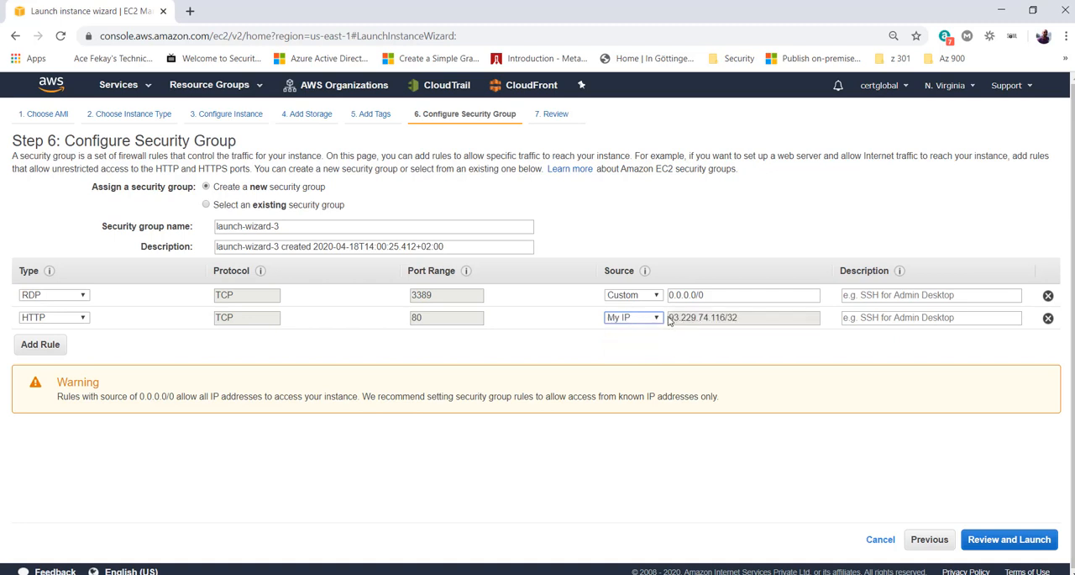
drag(753, 321, 669, 320)
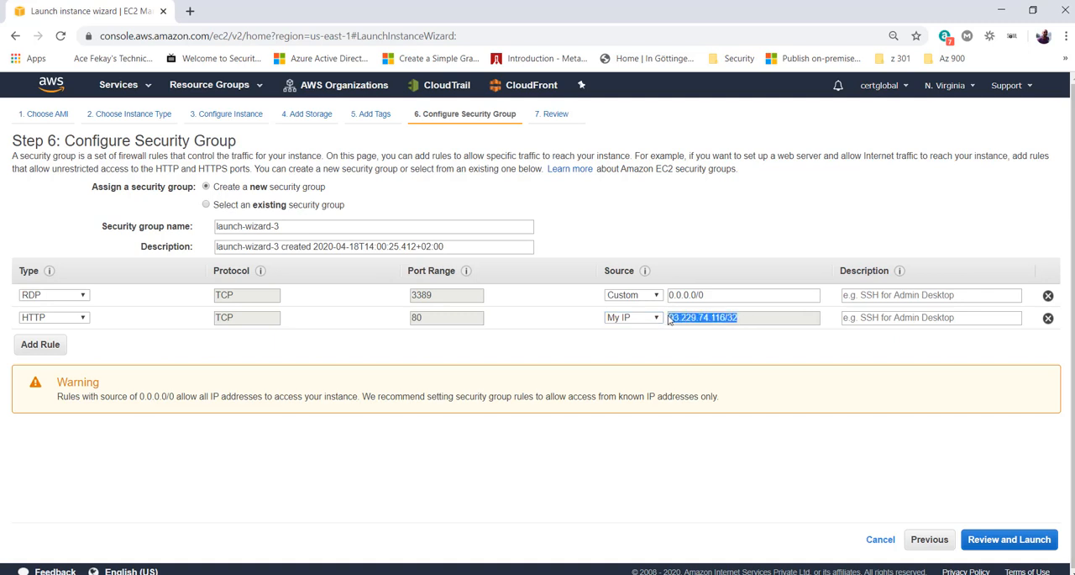
click(664, 345)
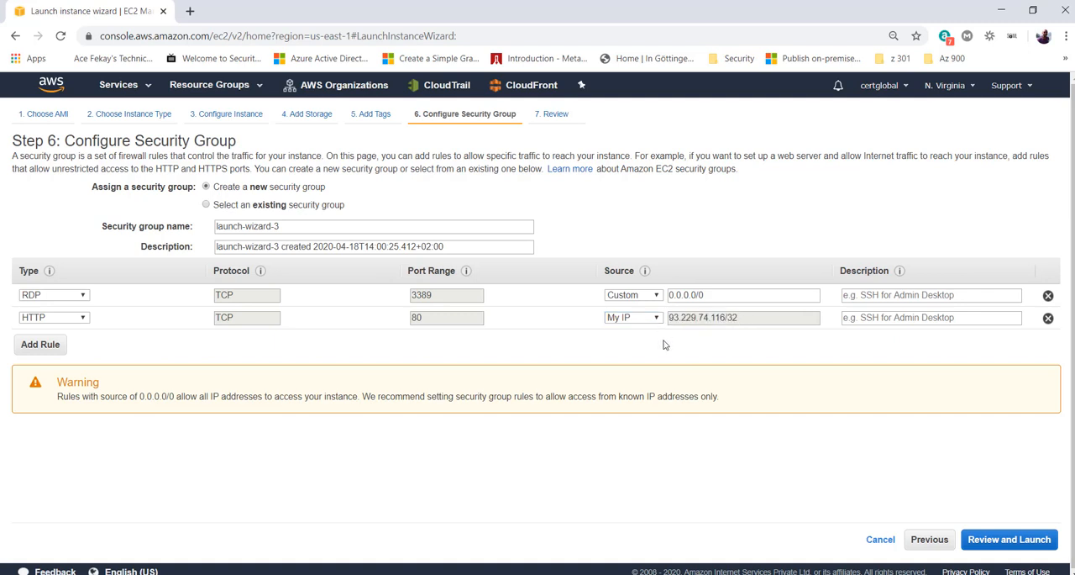
click(985, 318)
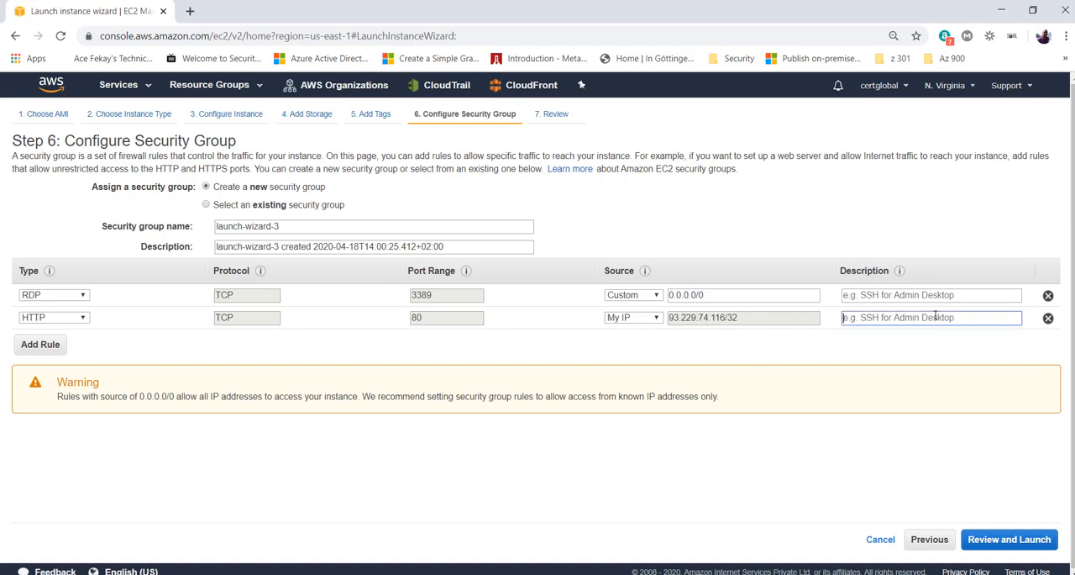
- Change the HTTP rule's source to Custom with the address range 0.0.0.0/0
click(626, 320)
click(628, 327)
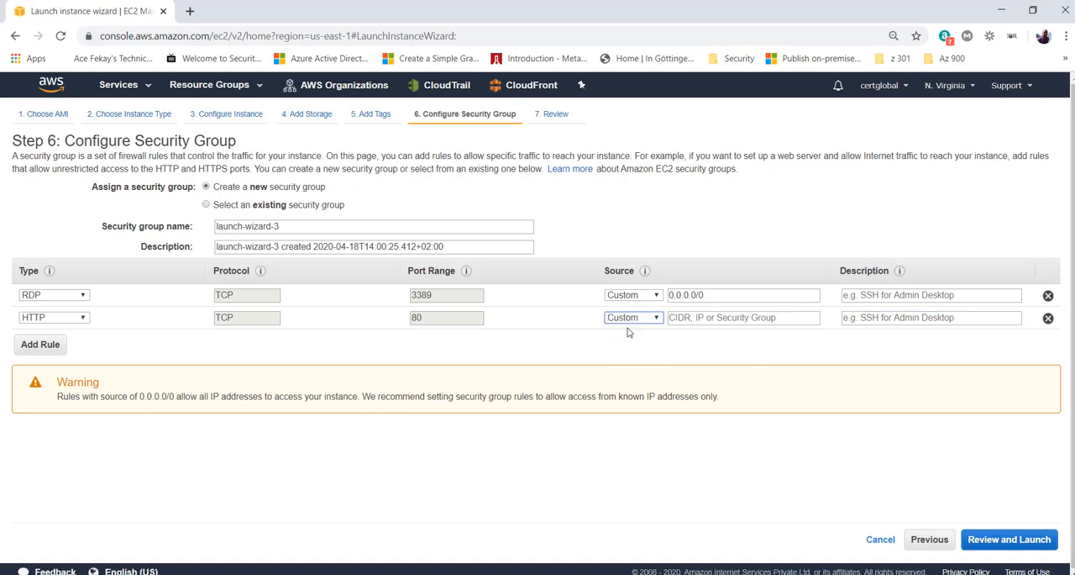
click(712, 319)
click(712, 344)
click(626, 358)
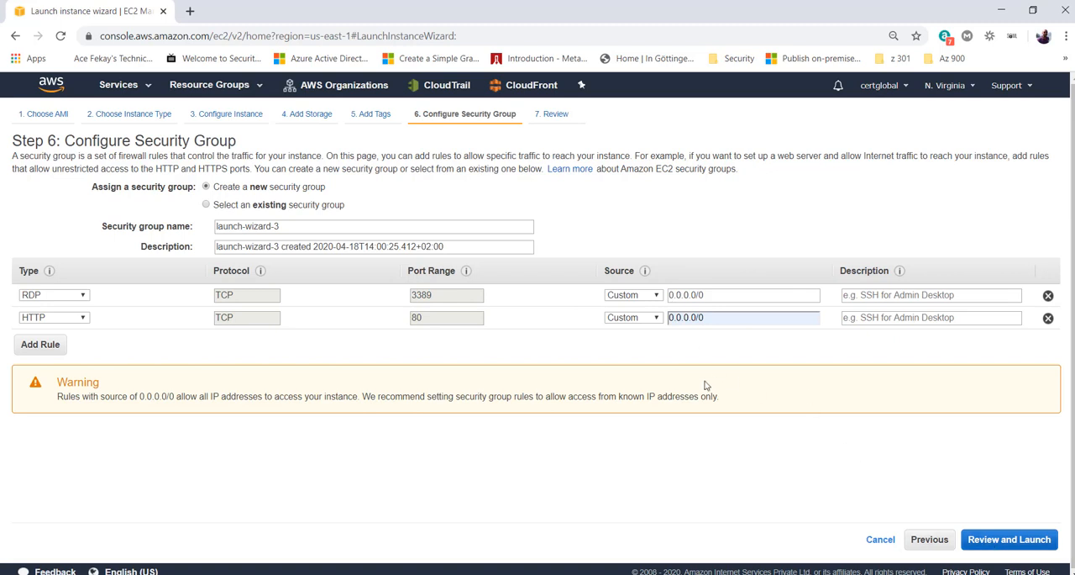
- Continue to the Review step, look over the launch summary, and proceed with the launch to the key pair selection
click(1009, 540)
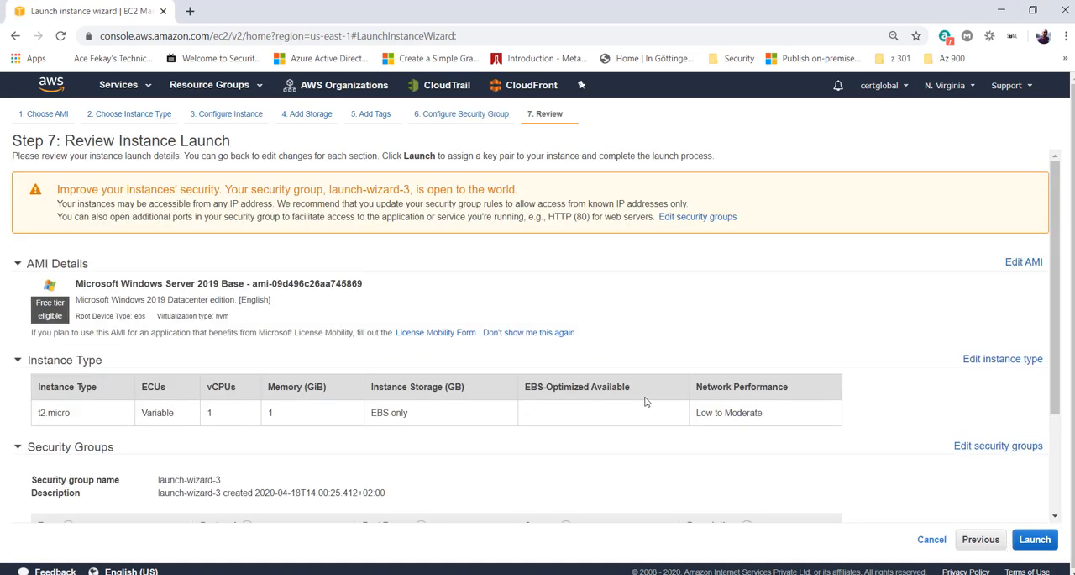
scroll(647, 402, down, 3)
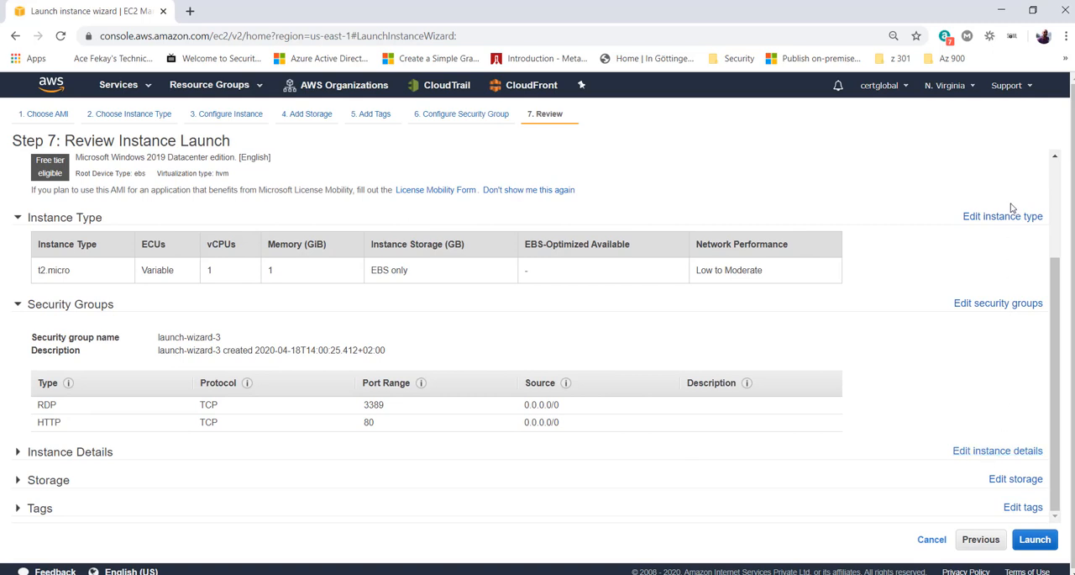
scroll(1013, 355, up, 1)
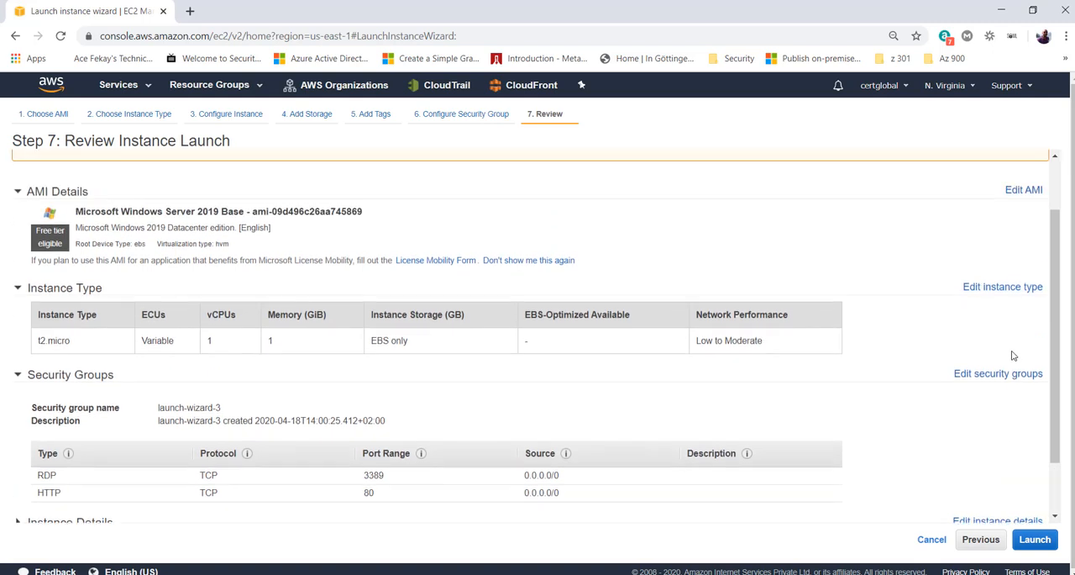
scroll(1013, 356, down, 1)
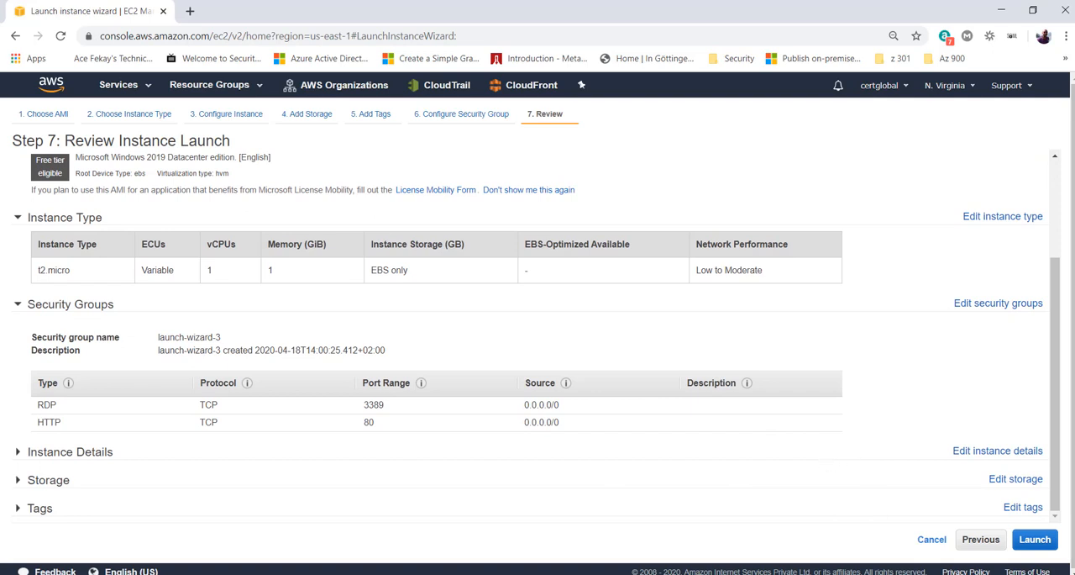
click(1032, 542)
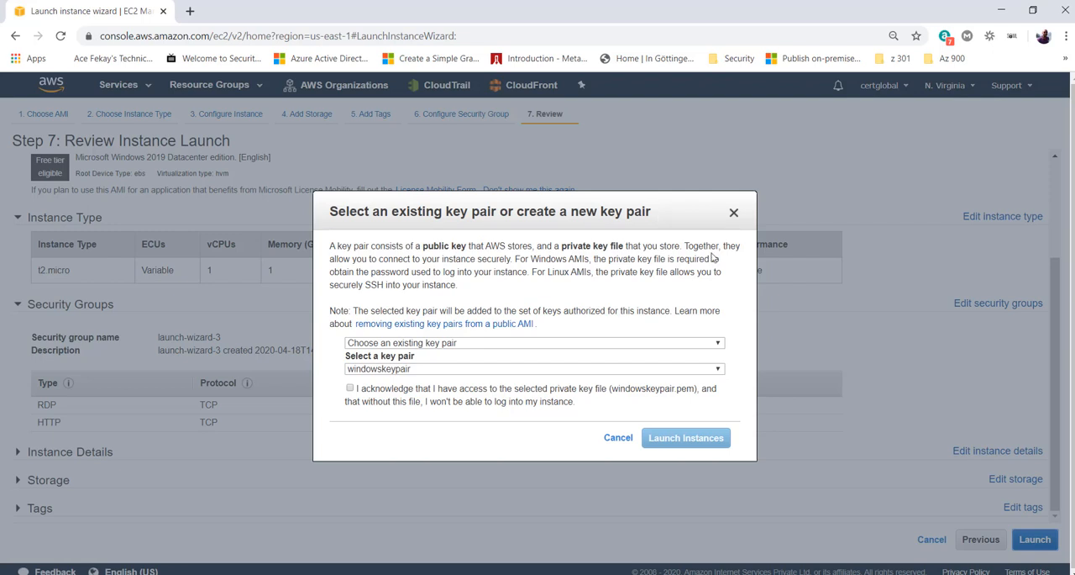
drag(425, 240, 477, 245)
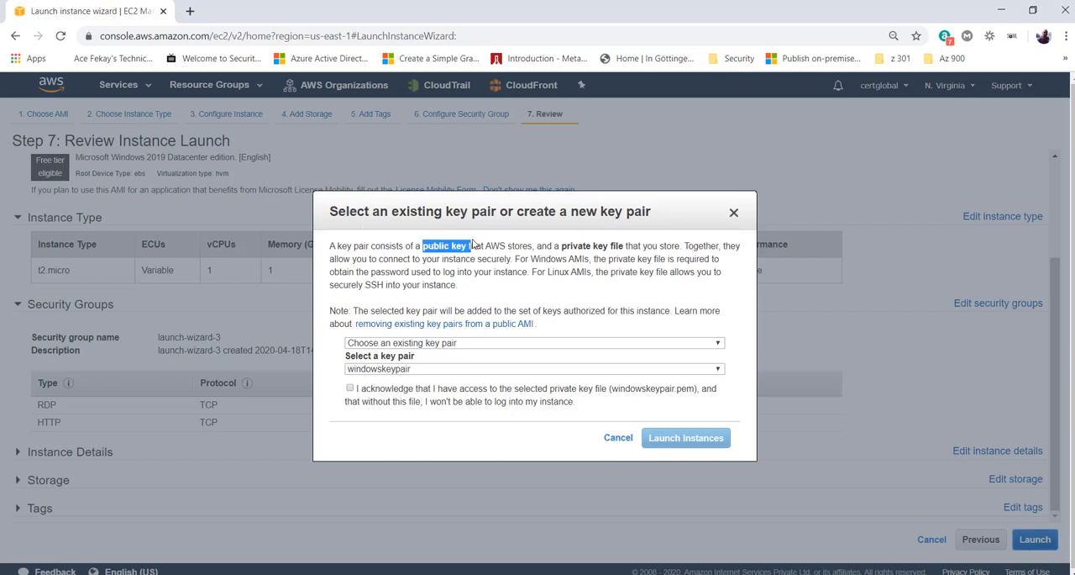
drag(552, 246, 640, 245)
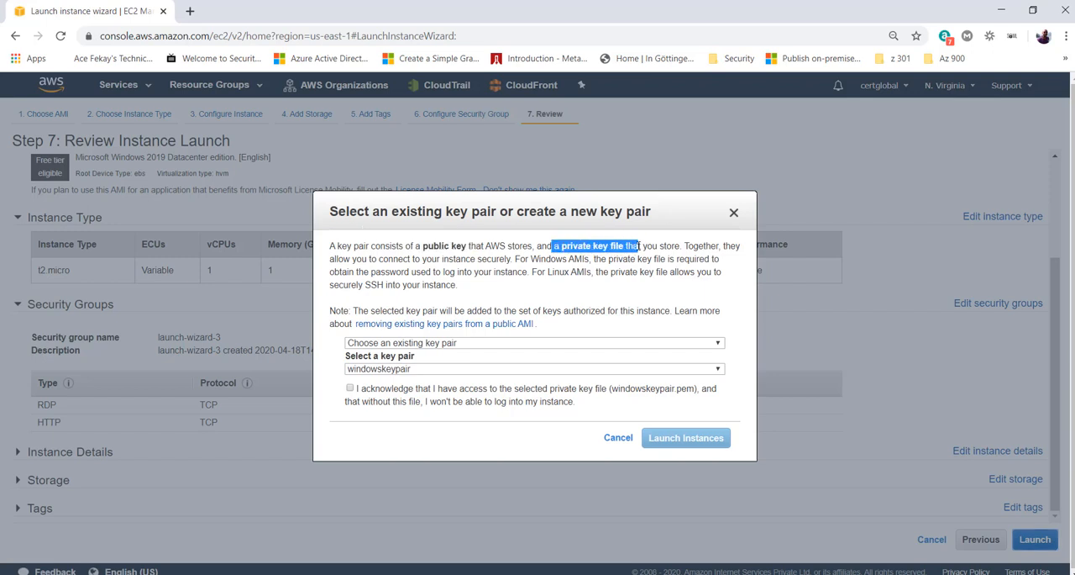
drag(640, 245, 637, 245)
- Create and download a new key pair named newkeypair, and launch the instance with it
click(427, 344)
click(415, 361)
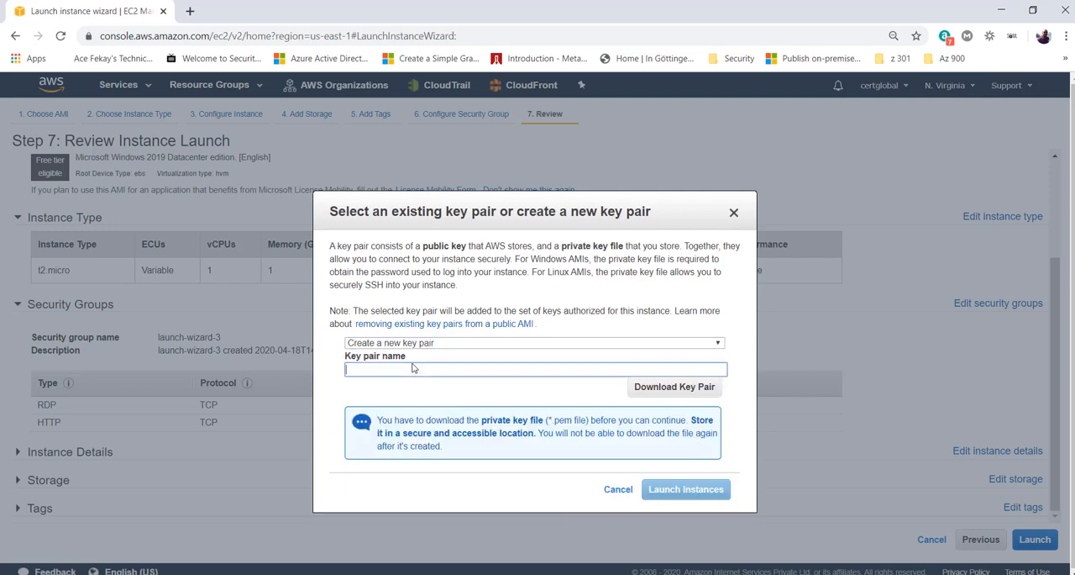
text(newkeypair)
click(704, 387)
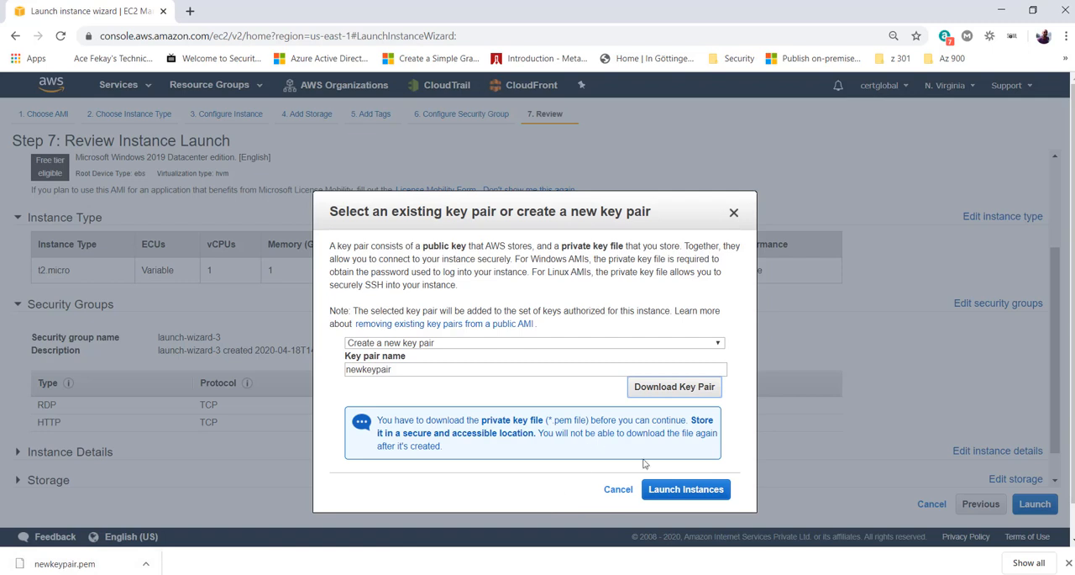
click(683, 490)
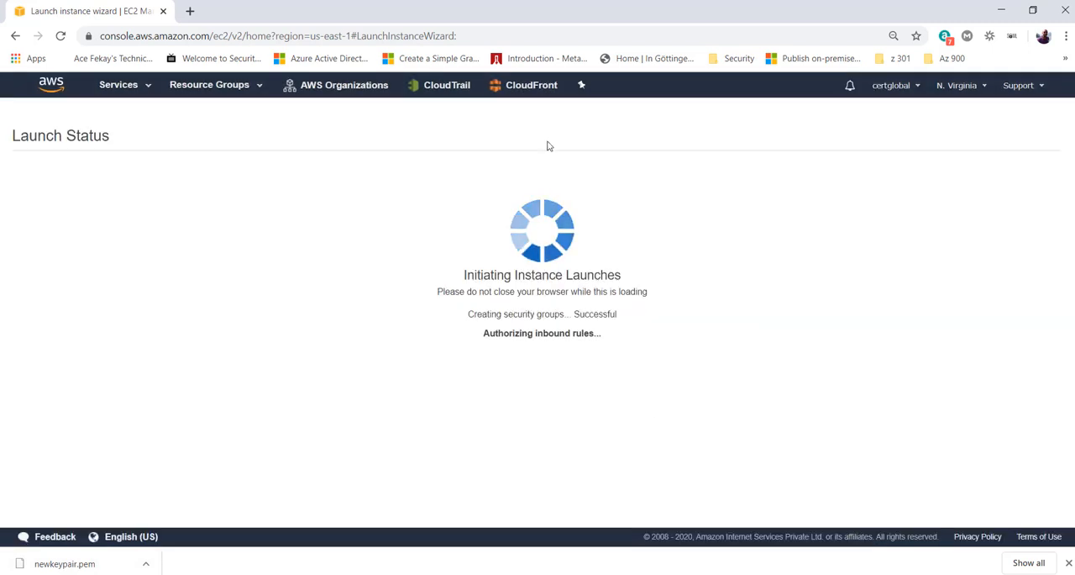